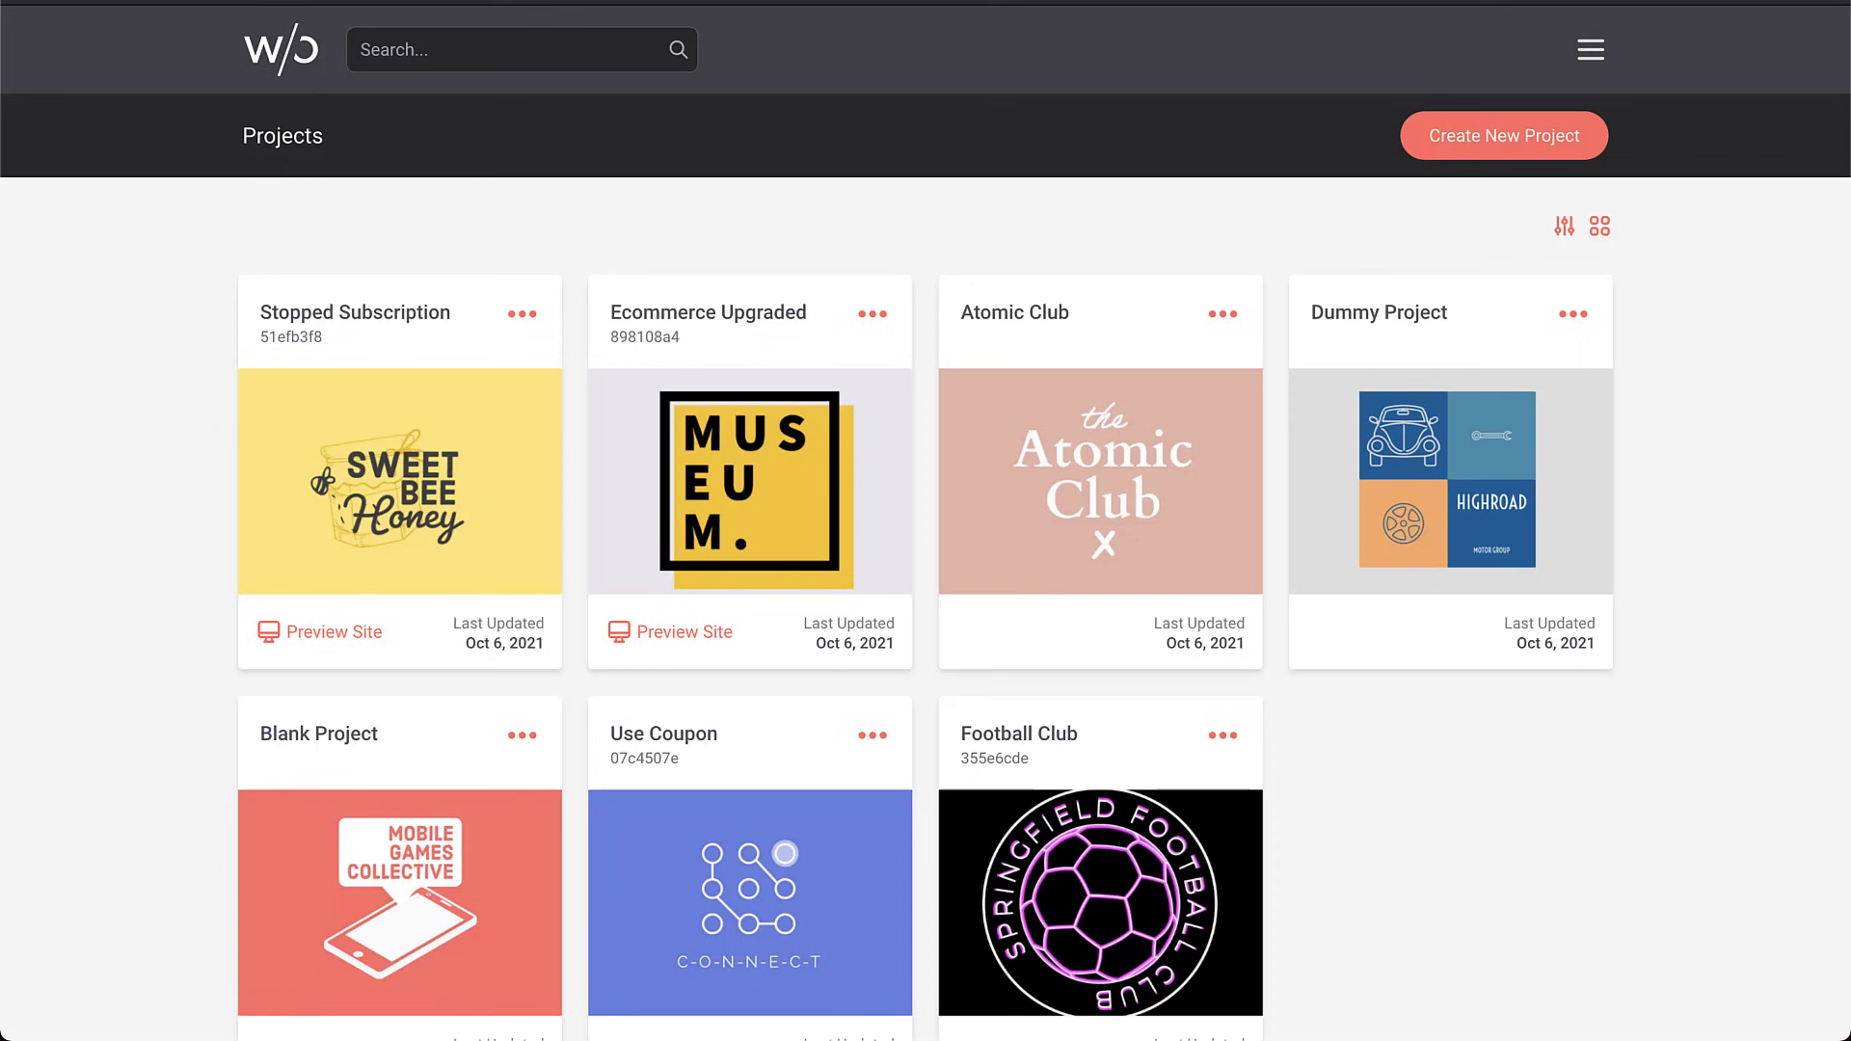
# Show 30 projects per page, then return to 10 projects per page
pyautogui.scroll(-2, 1178, 152)
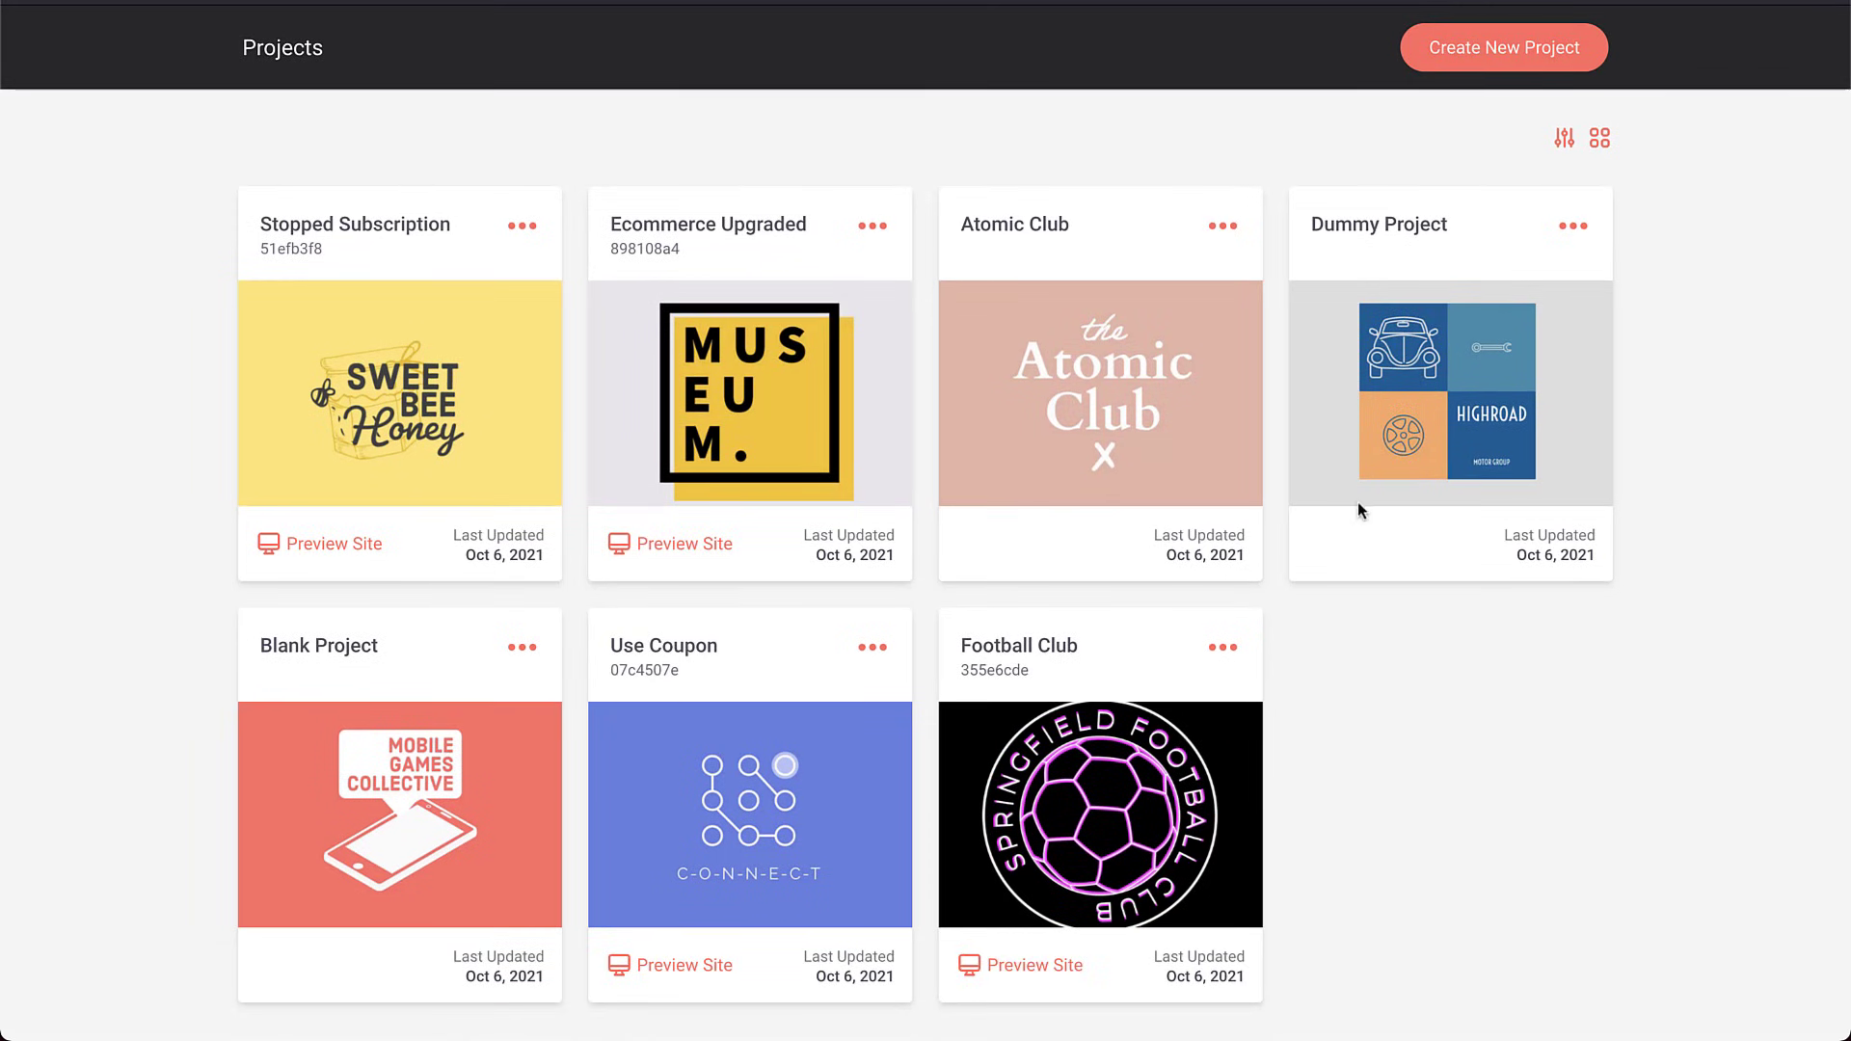
pyautogui.scroll(-2, 1360, 637)
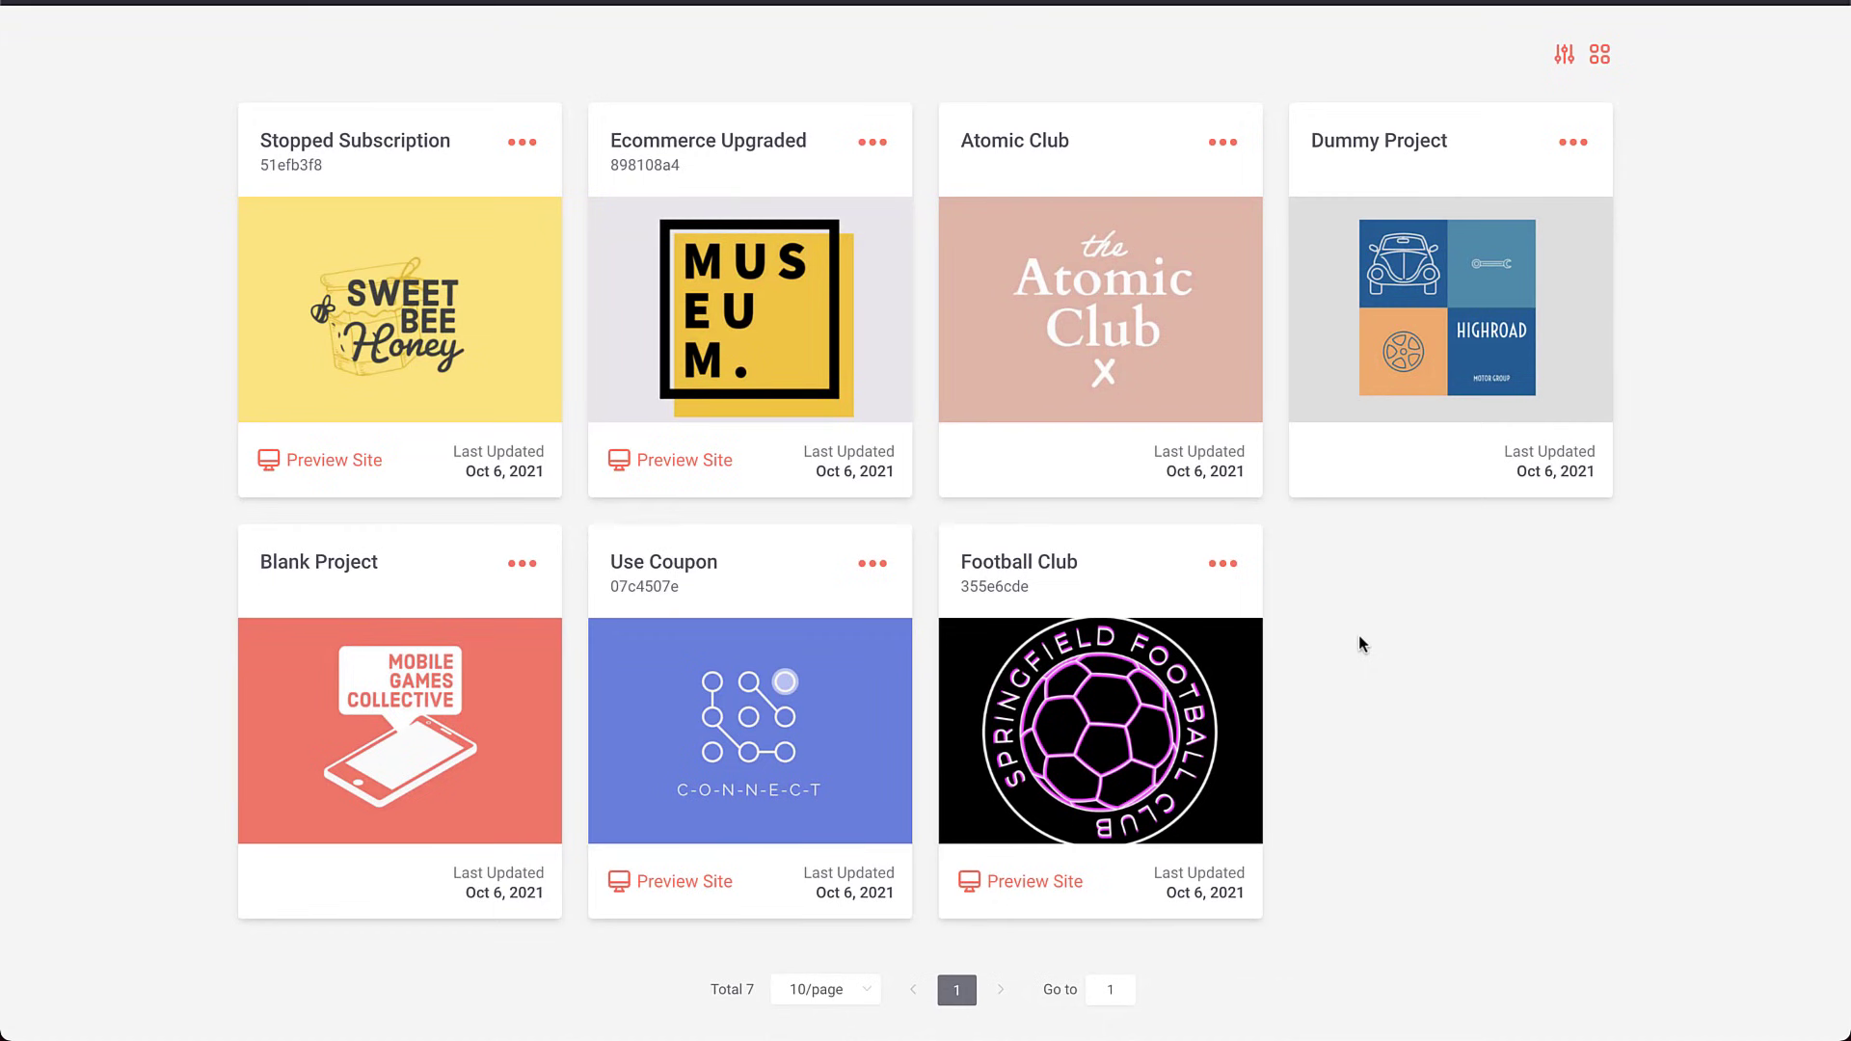
pyautogui.click(831, 993)
pyautogui.click(841, 852)
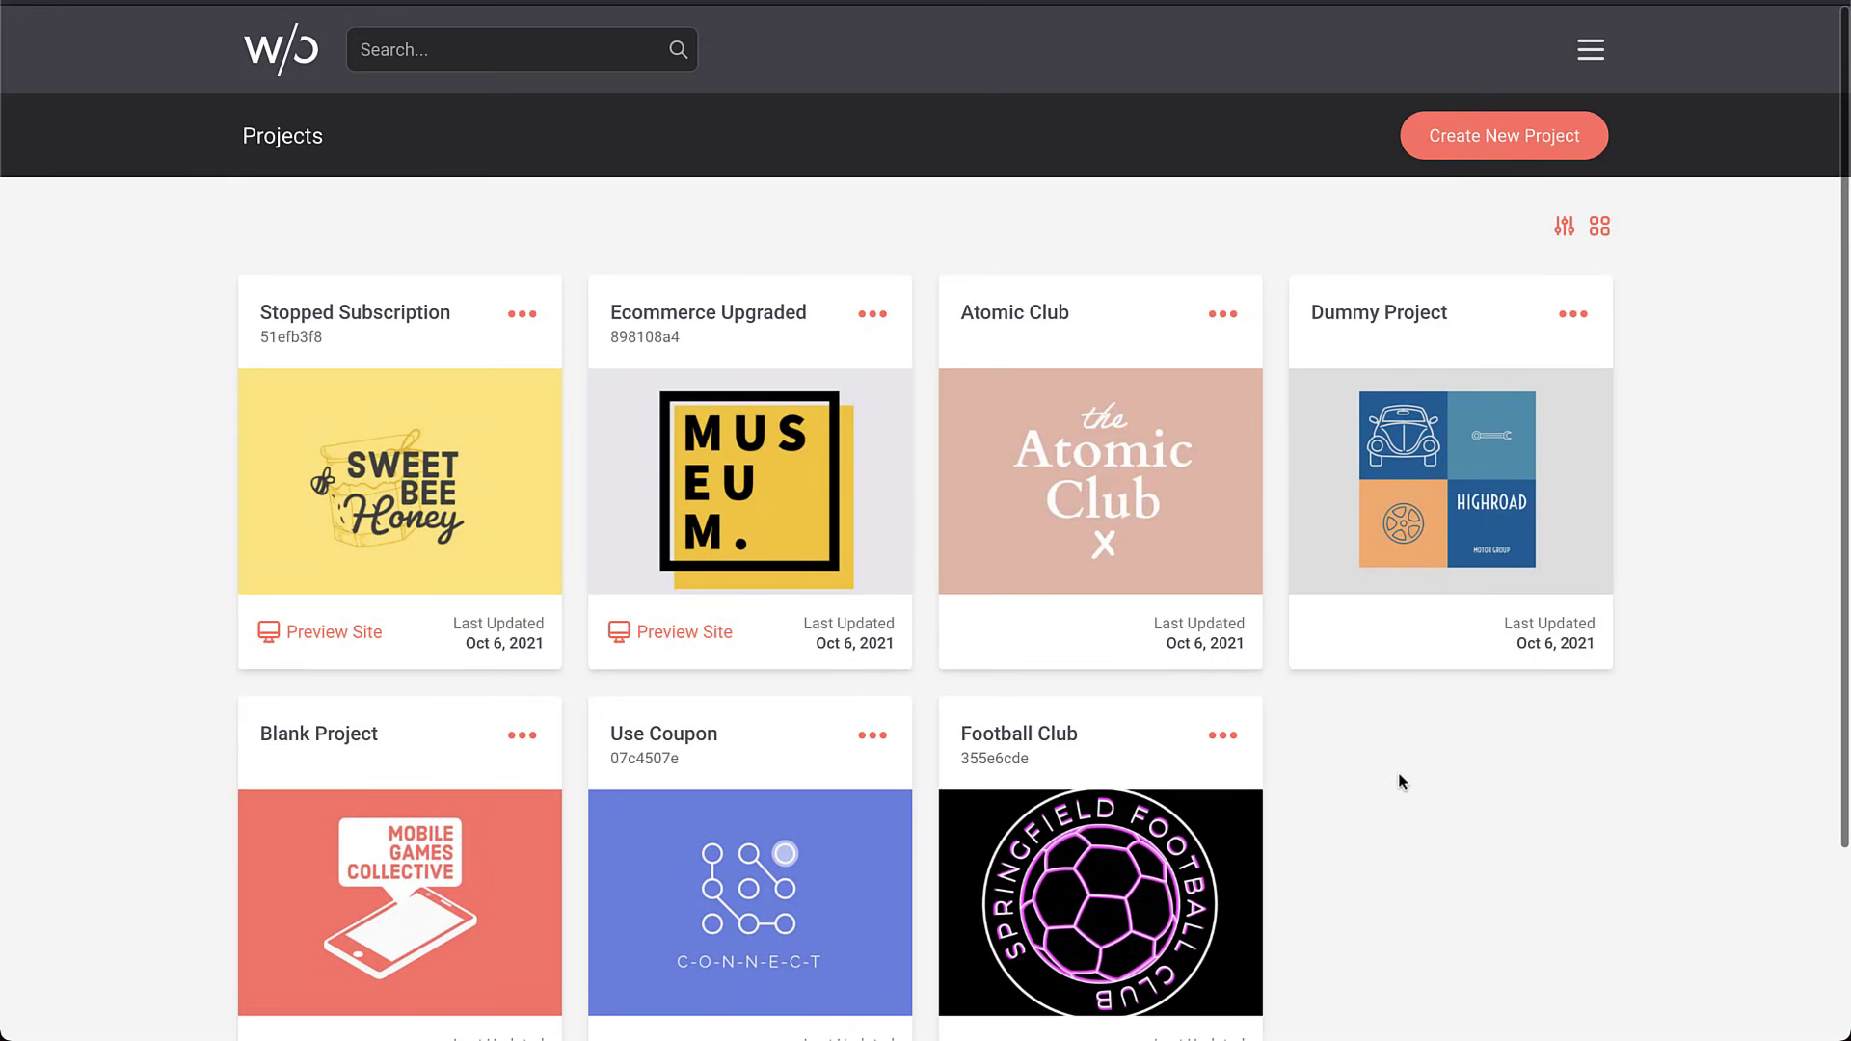
pyautogui.scroll(-2, 1397, 775)
pyautogui.scroll(-1, 965, 957)
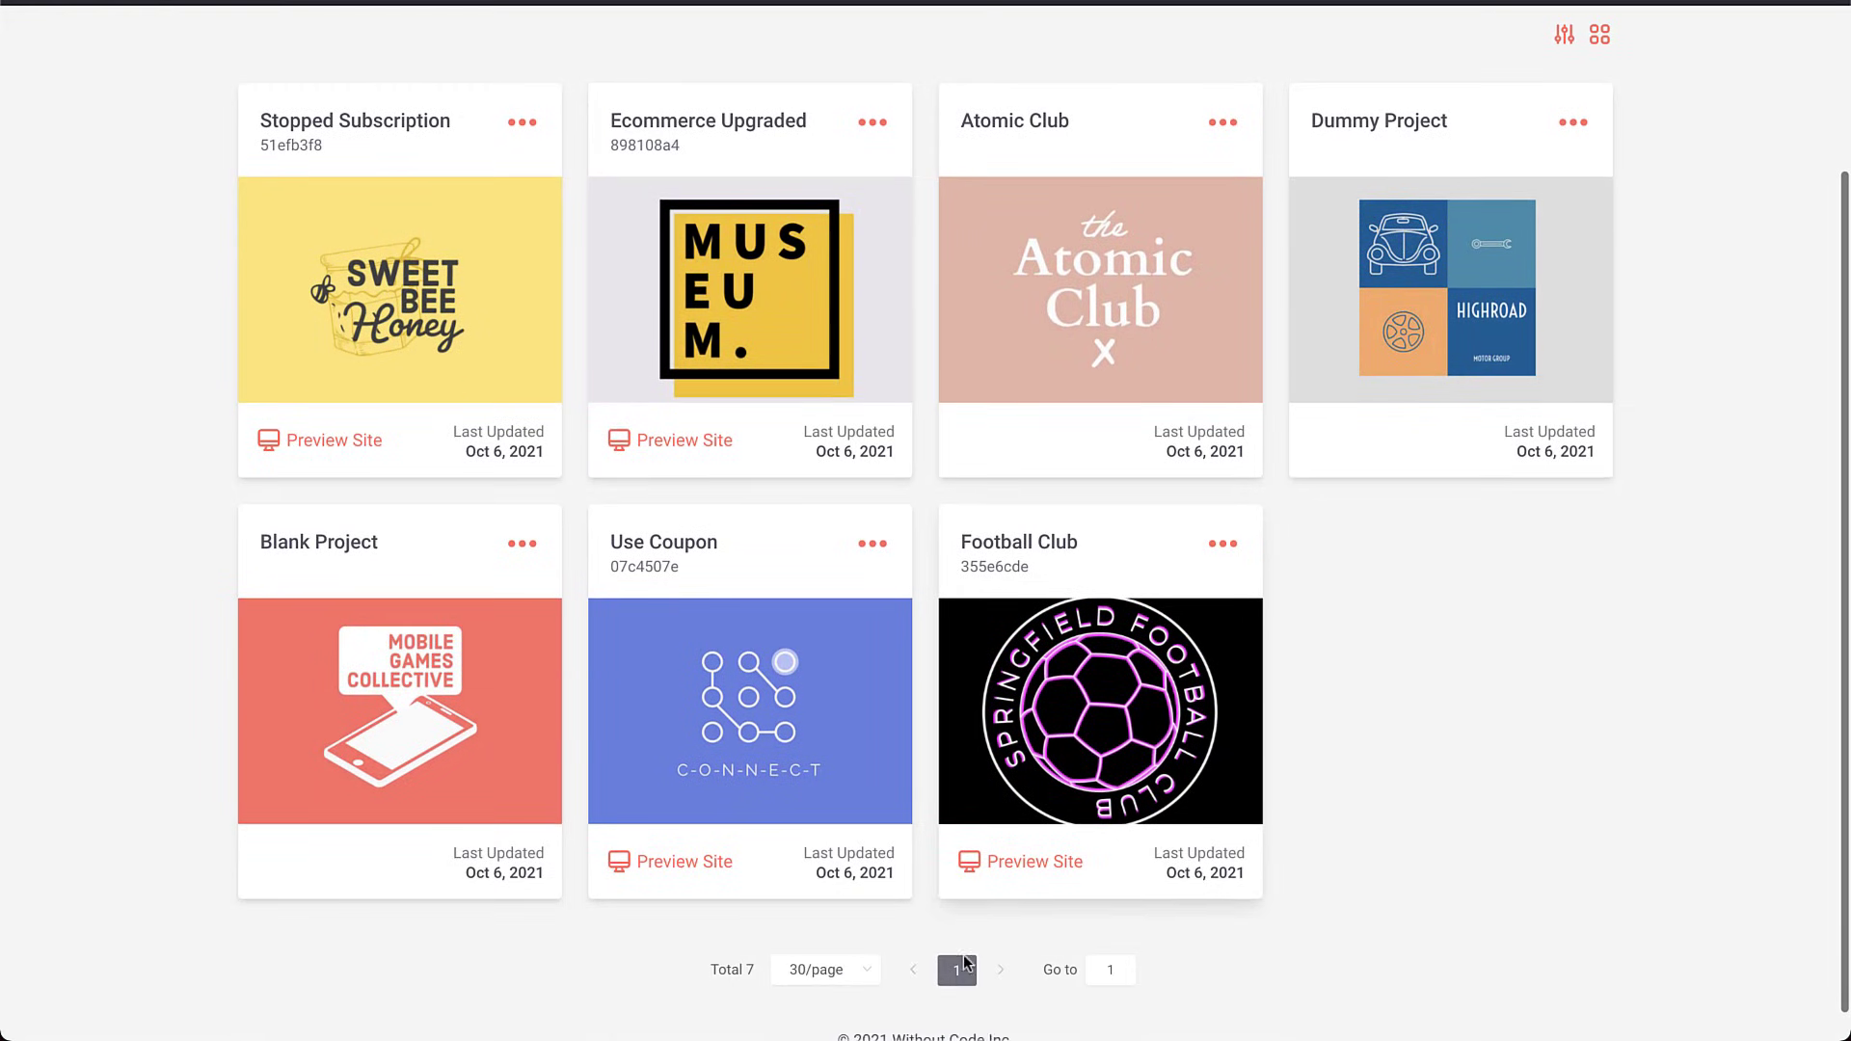
pyautogui.click(827, 972)
pyautogui.click(835, 766)
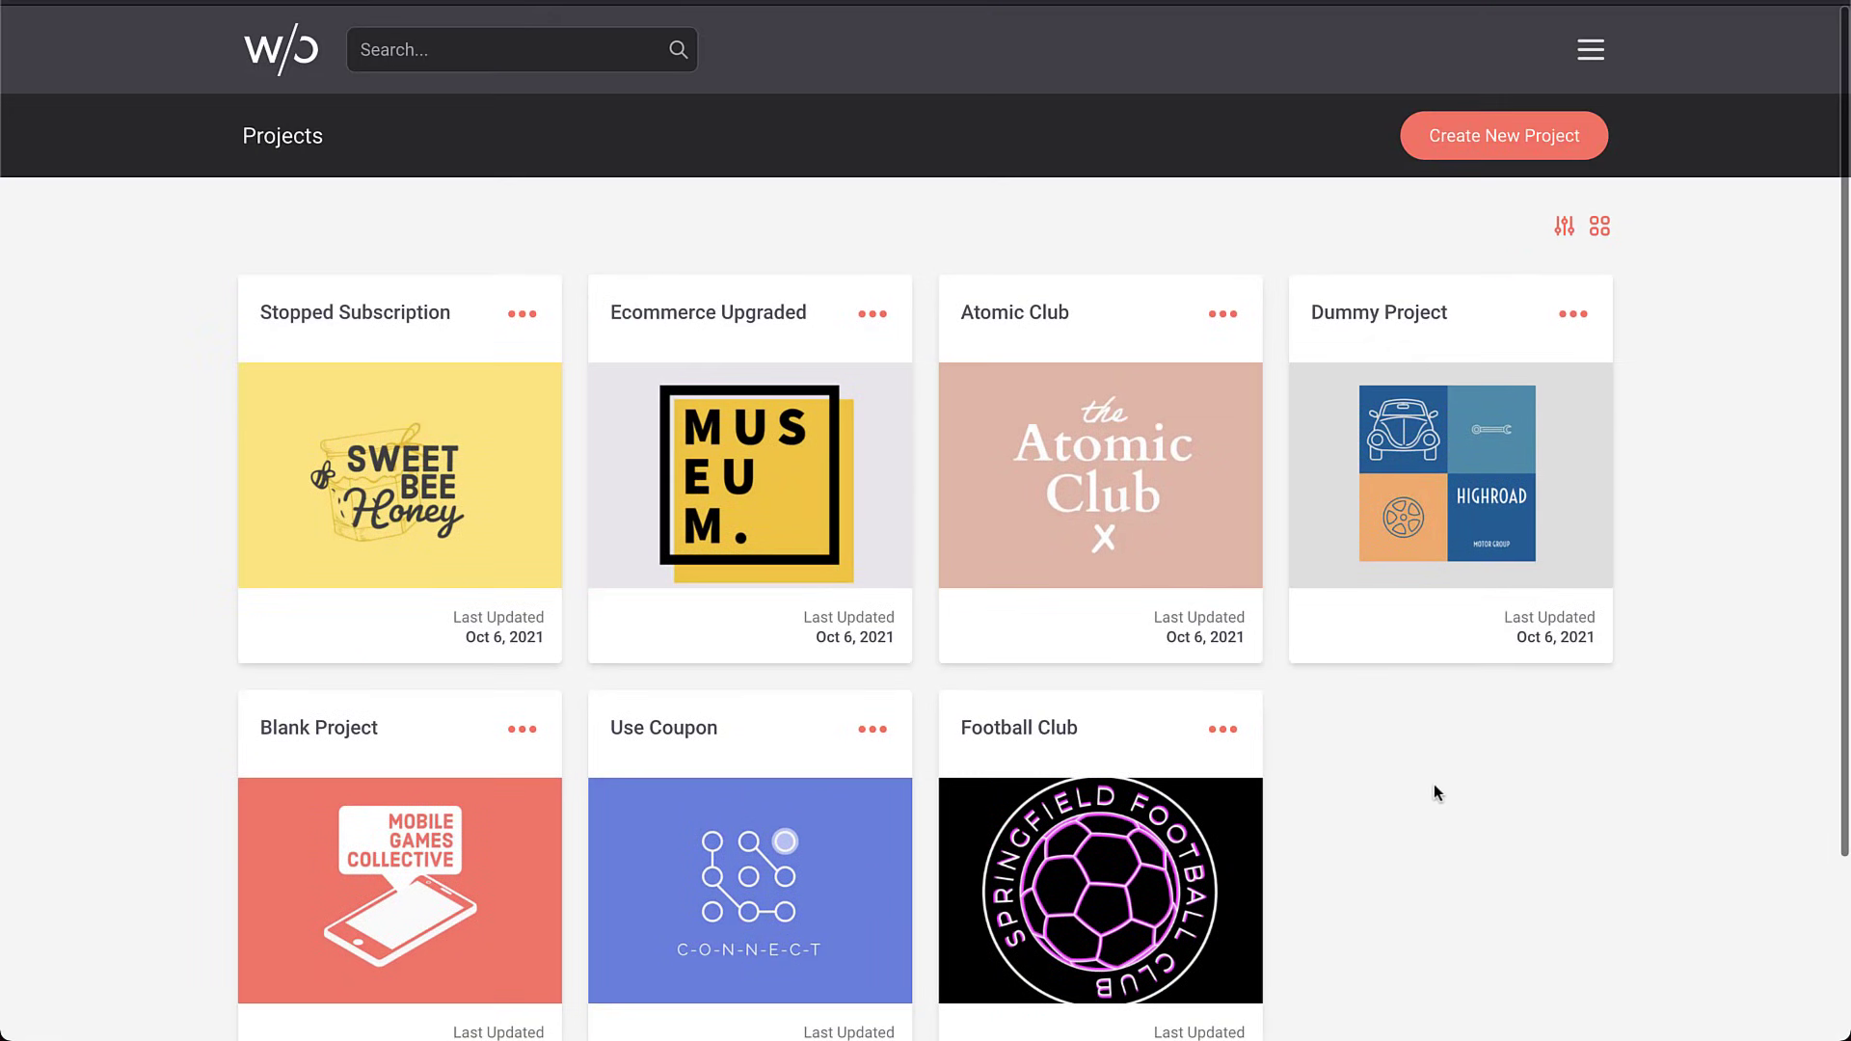
pyautogui.scroll(-1, 1457, 801)
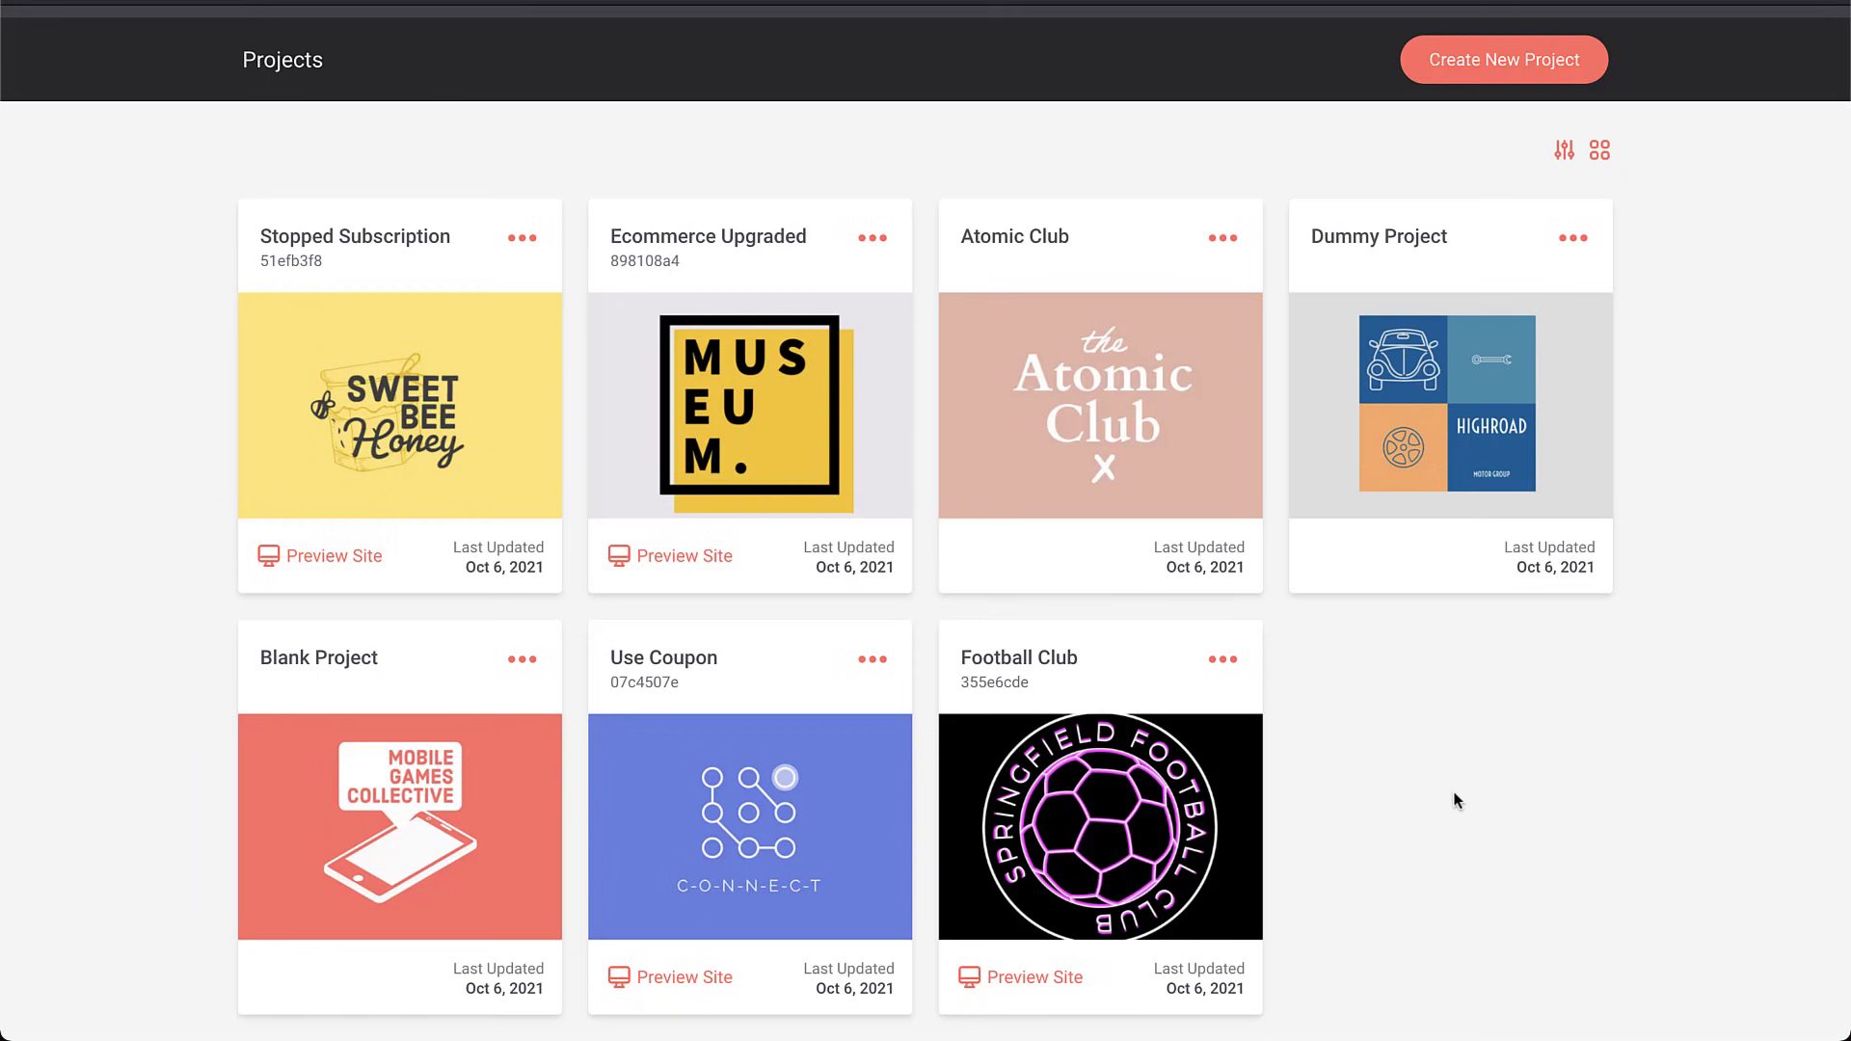
pyautogui.scroll(1, 1457, 800)
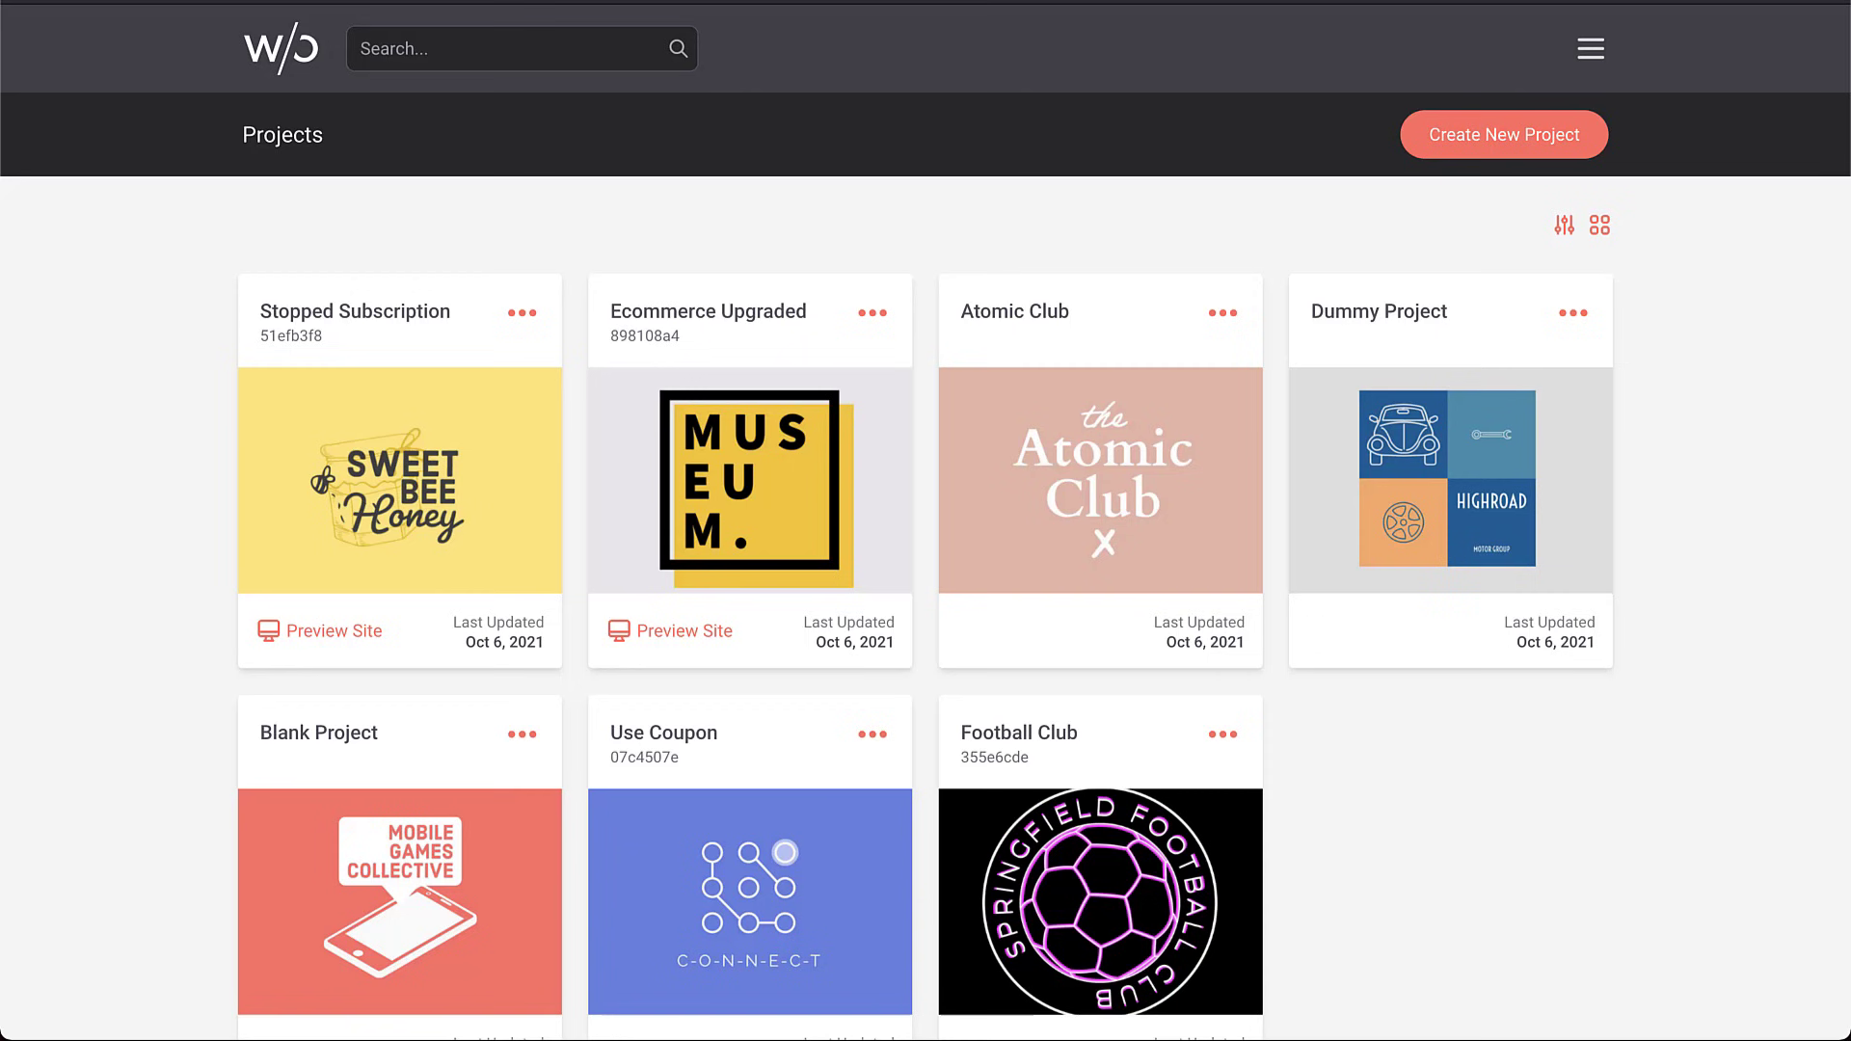
# Search projects and subscriptions for 'sub', then clear the search
pyautogui.click(522, 35)
pyautogui.write('sub')
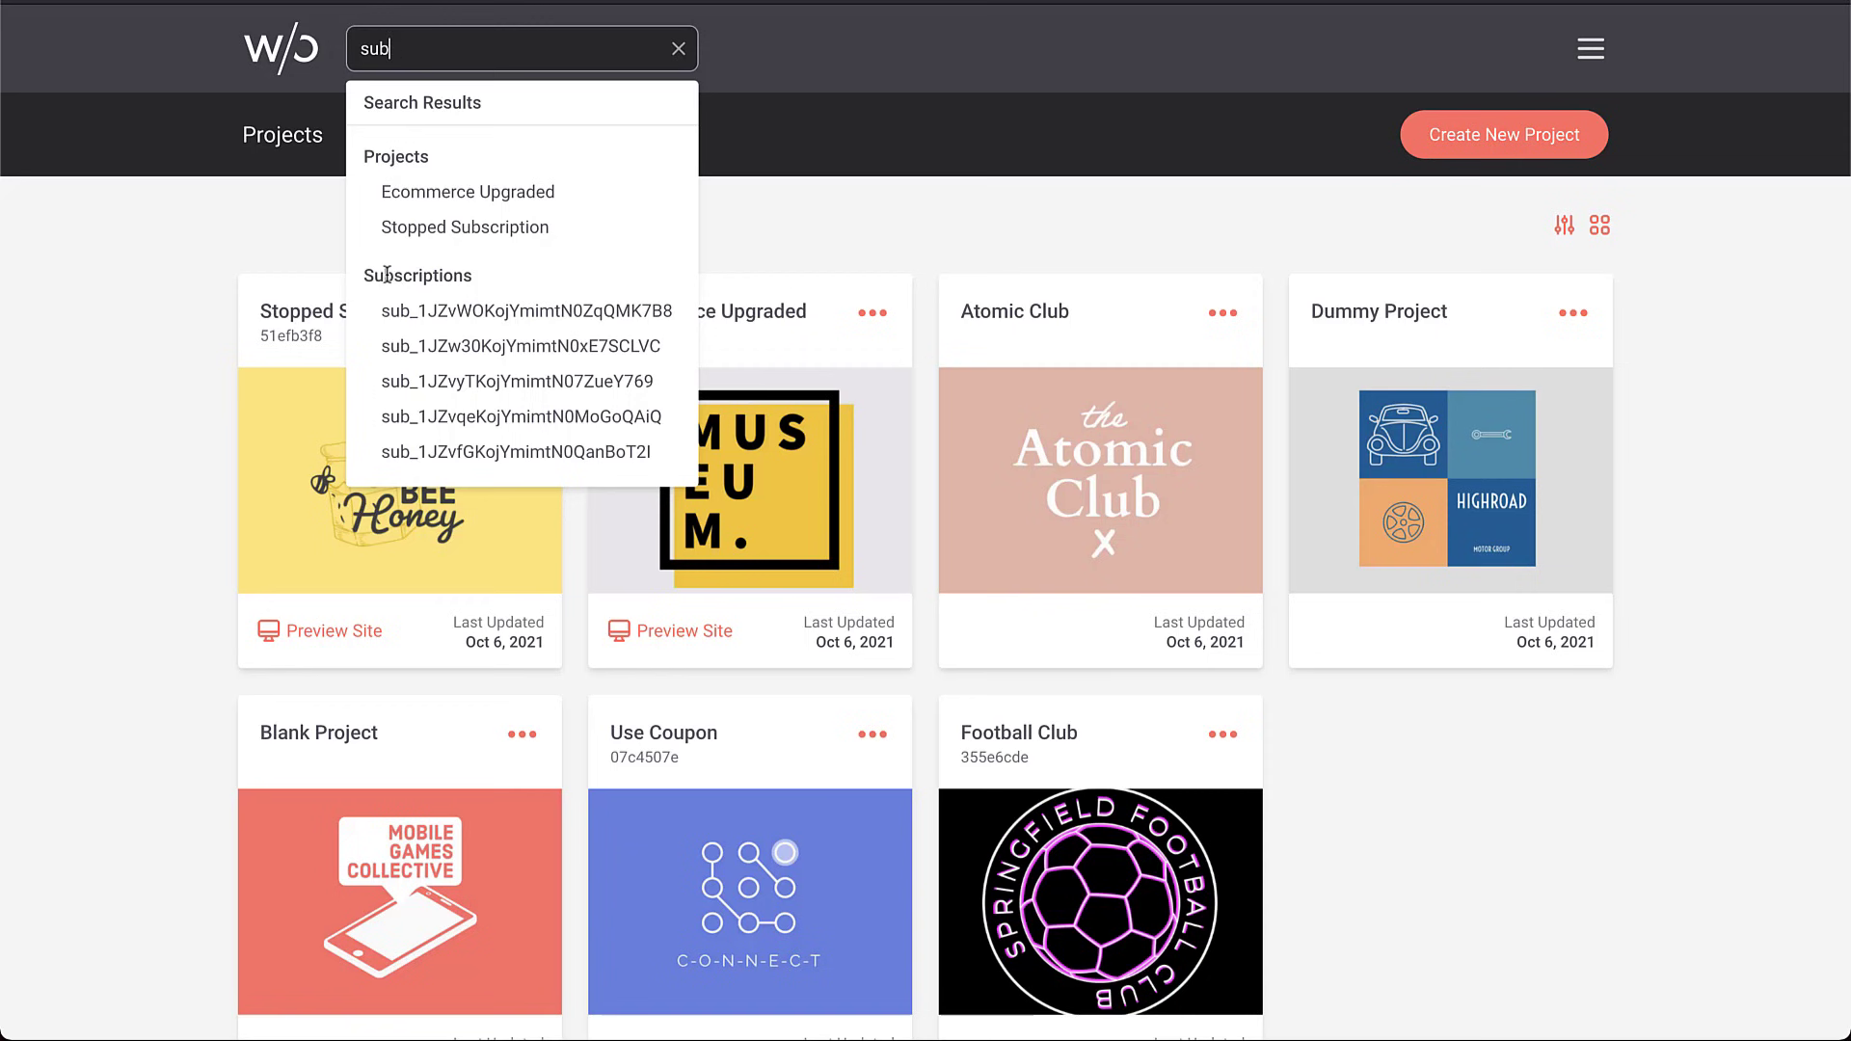
pyautogui.click(678, 50)
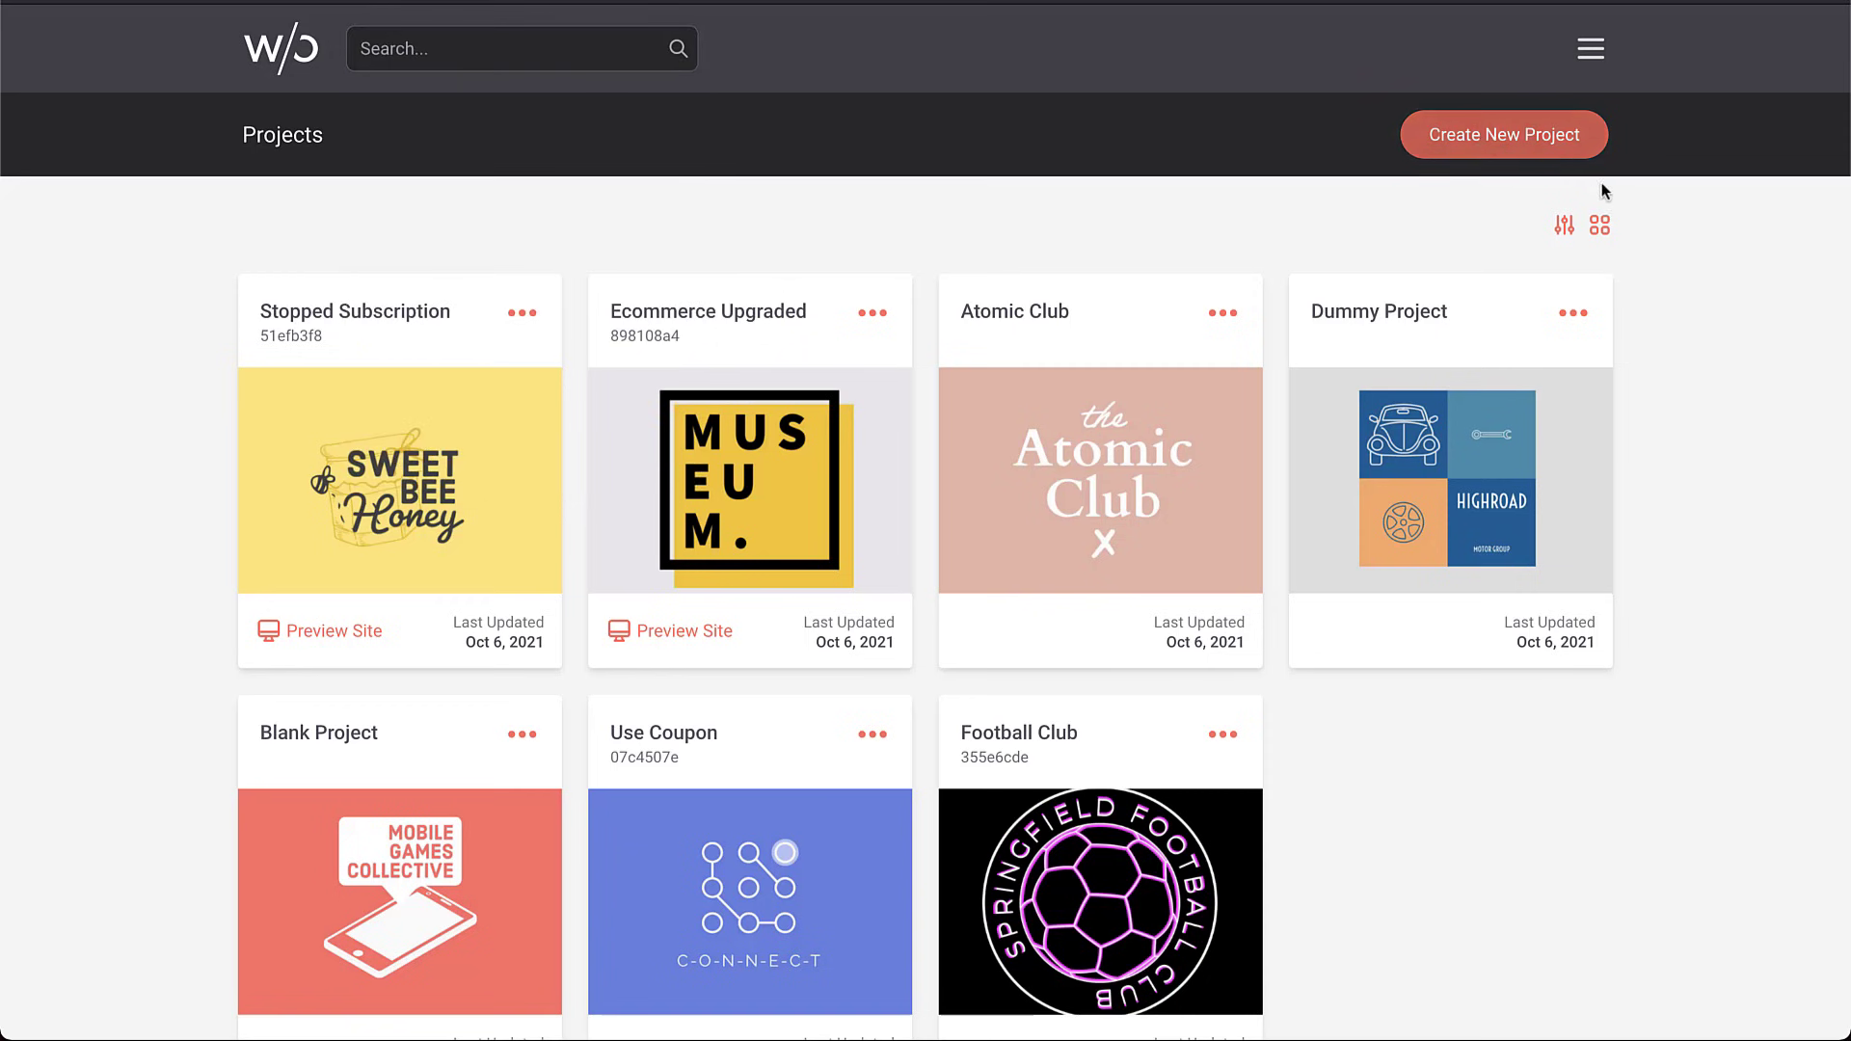
# Switch the projects to list layout, then back to grid layout
pyautogui.click(1601, 230)
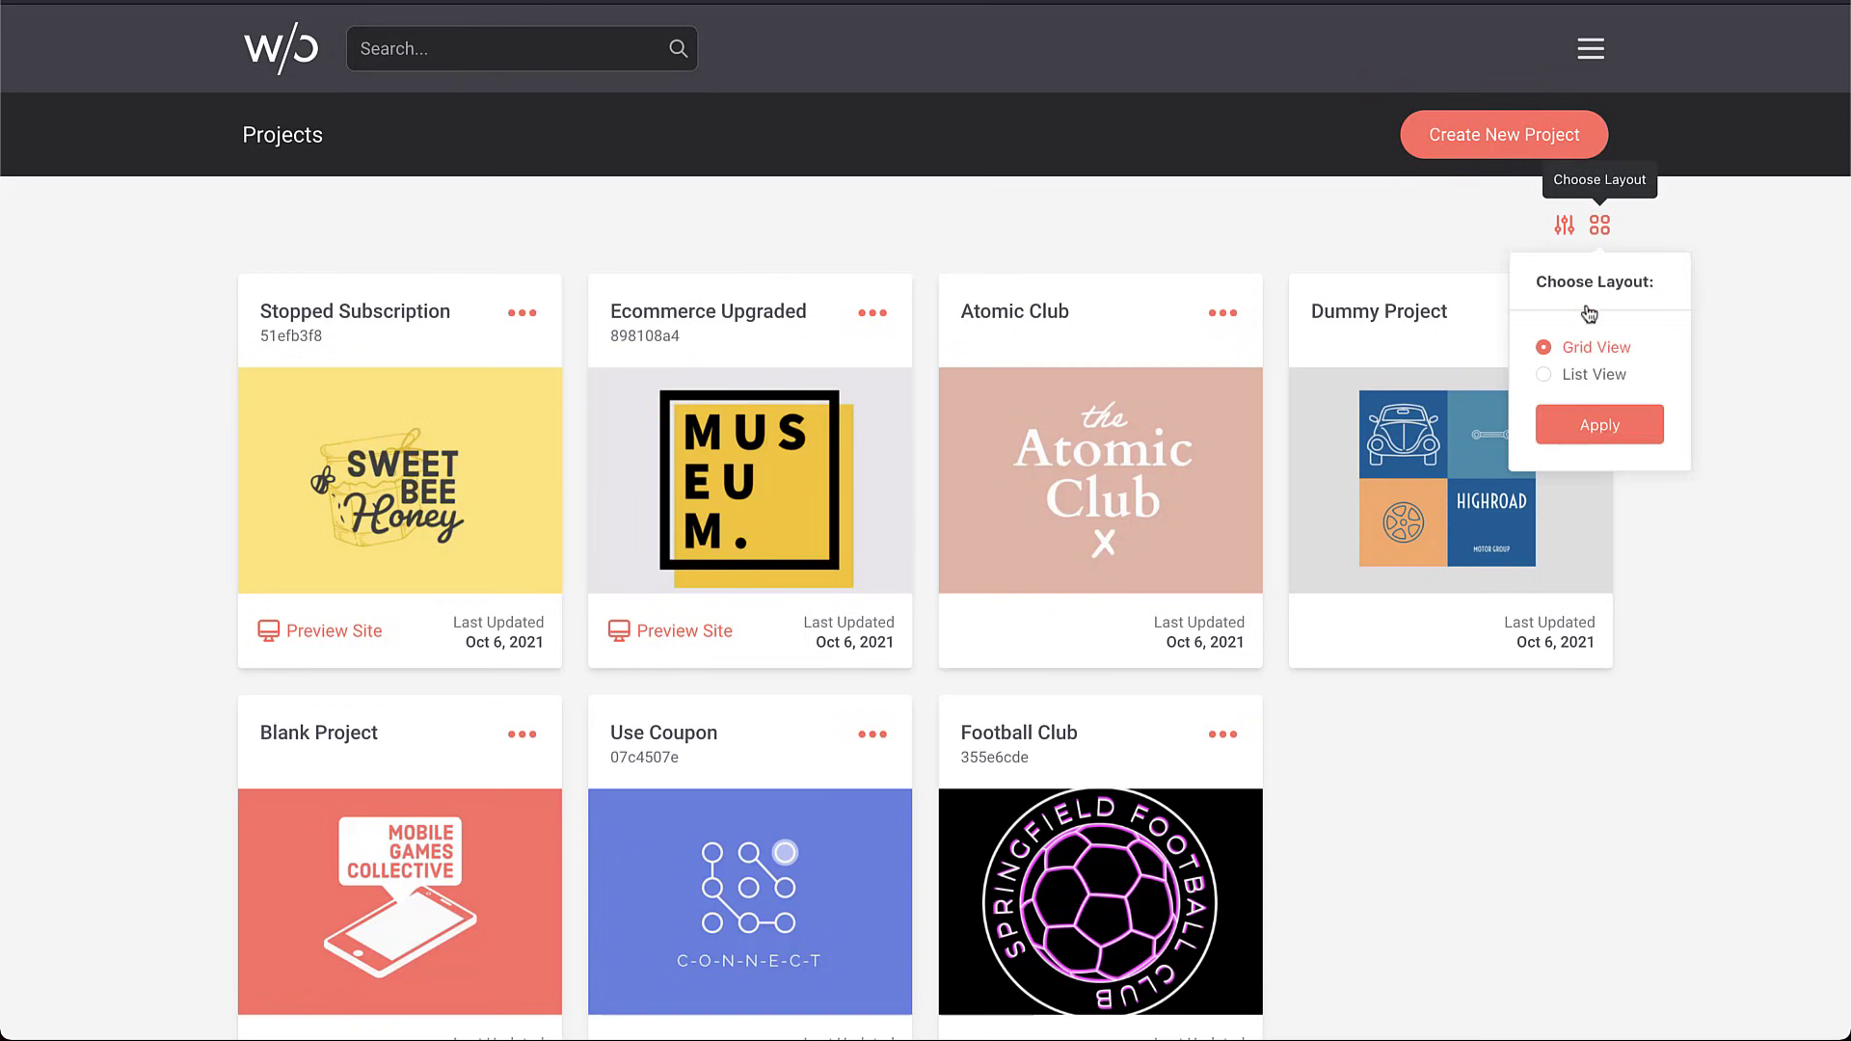
pyautogui.click(1574, 374)
pyautogui.click(1592, 441)
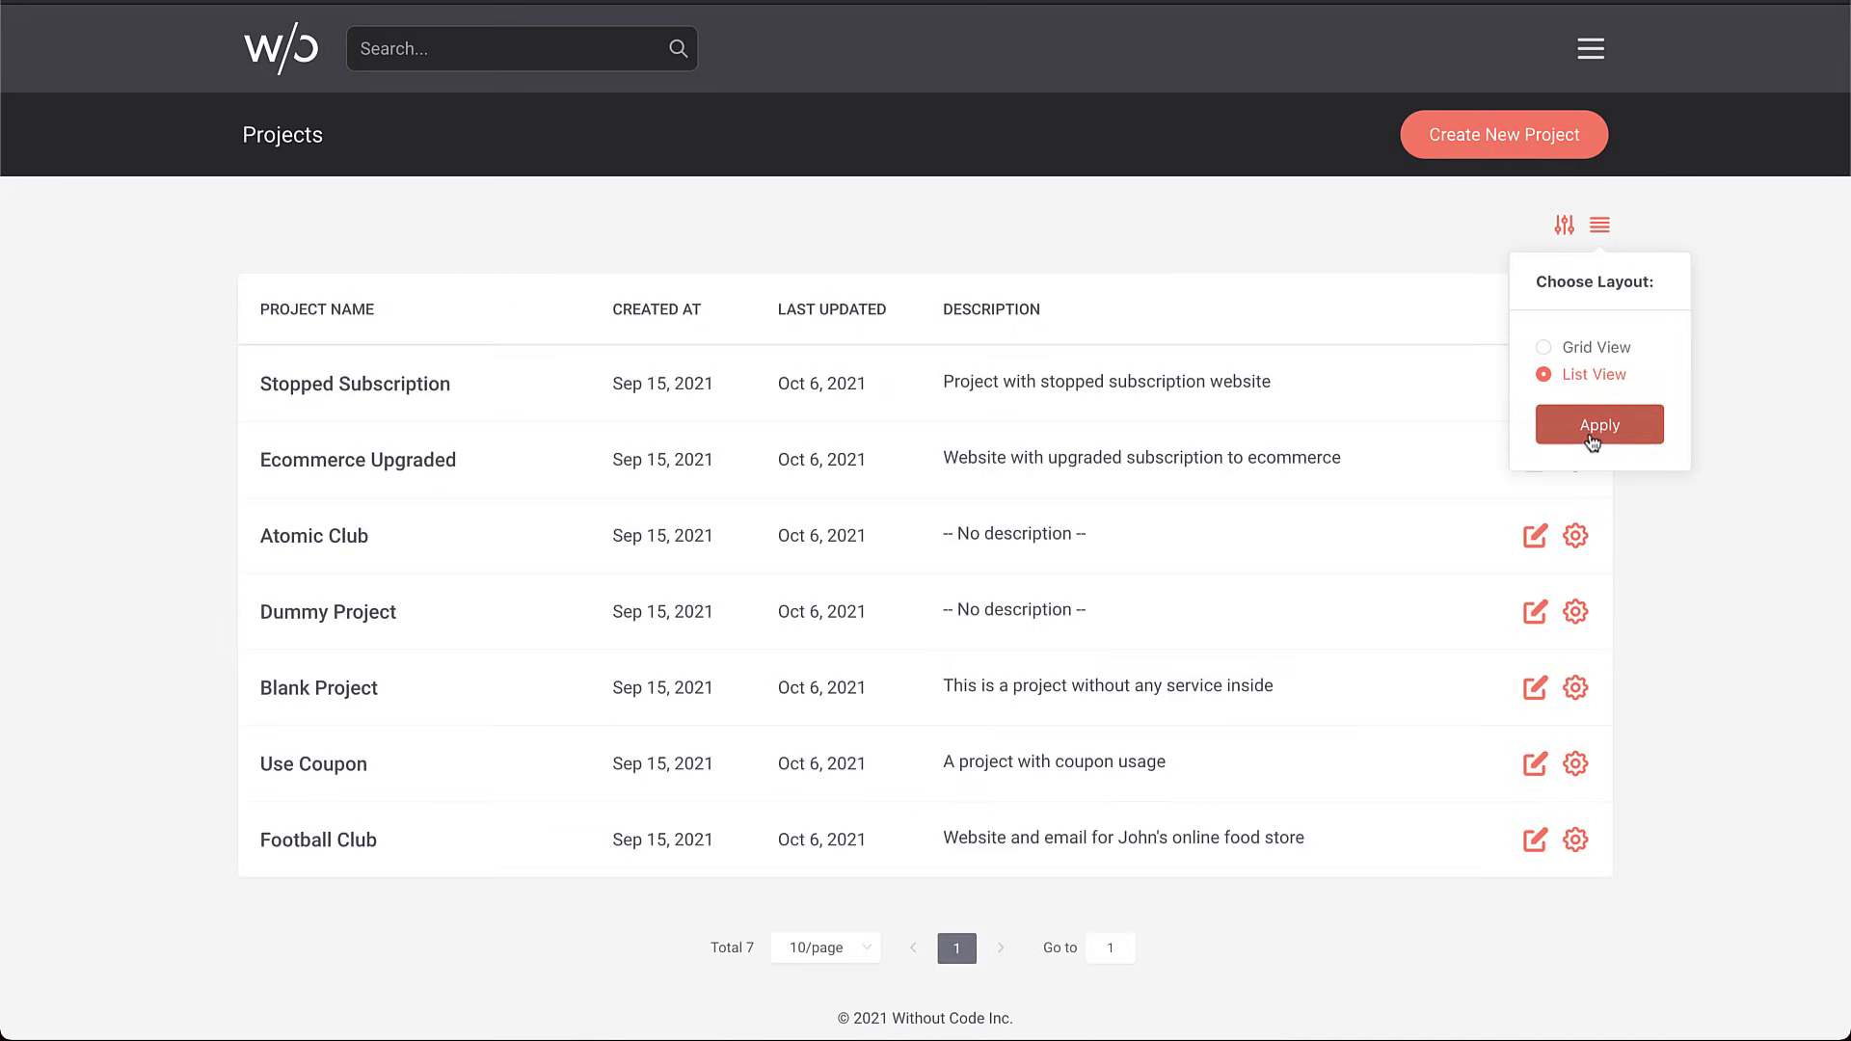
pyautogui.click(1586, 350)
pyautogui.click(1591, 429)
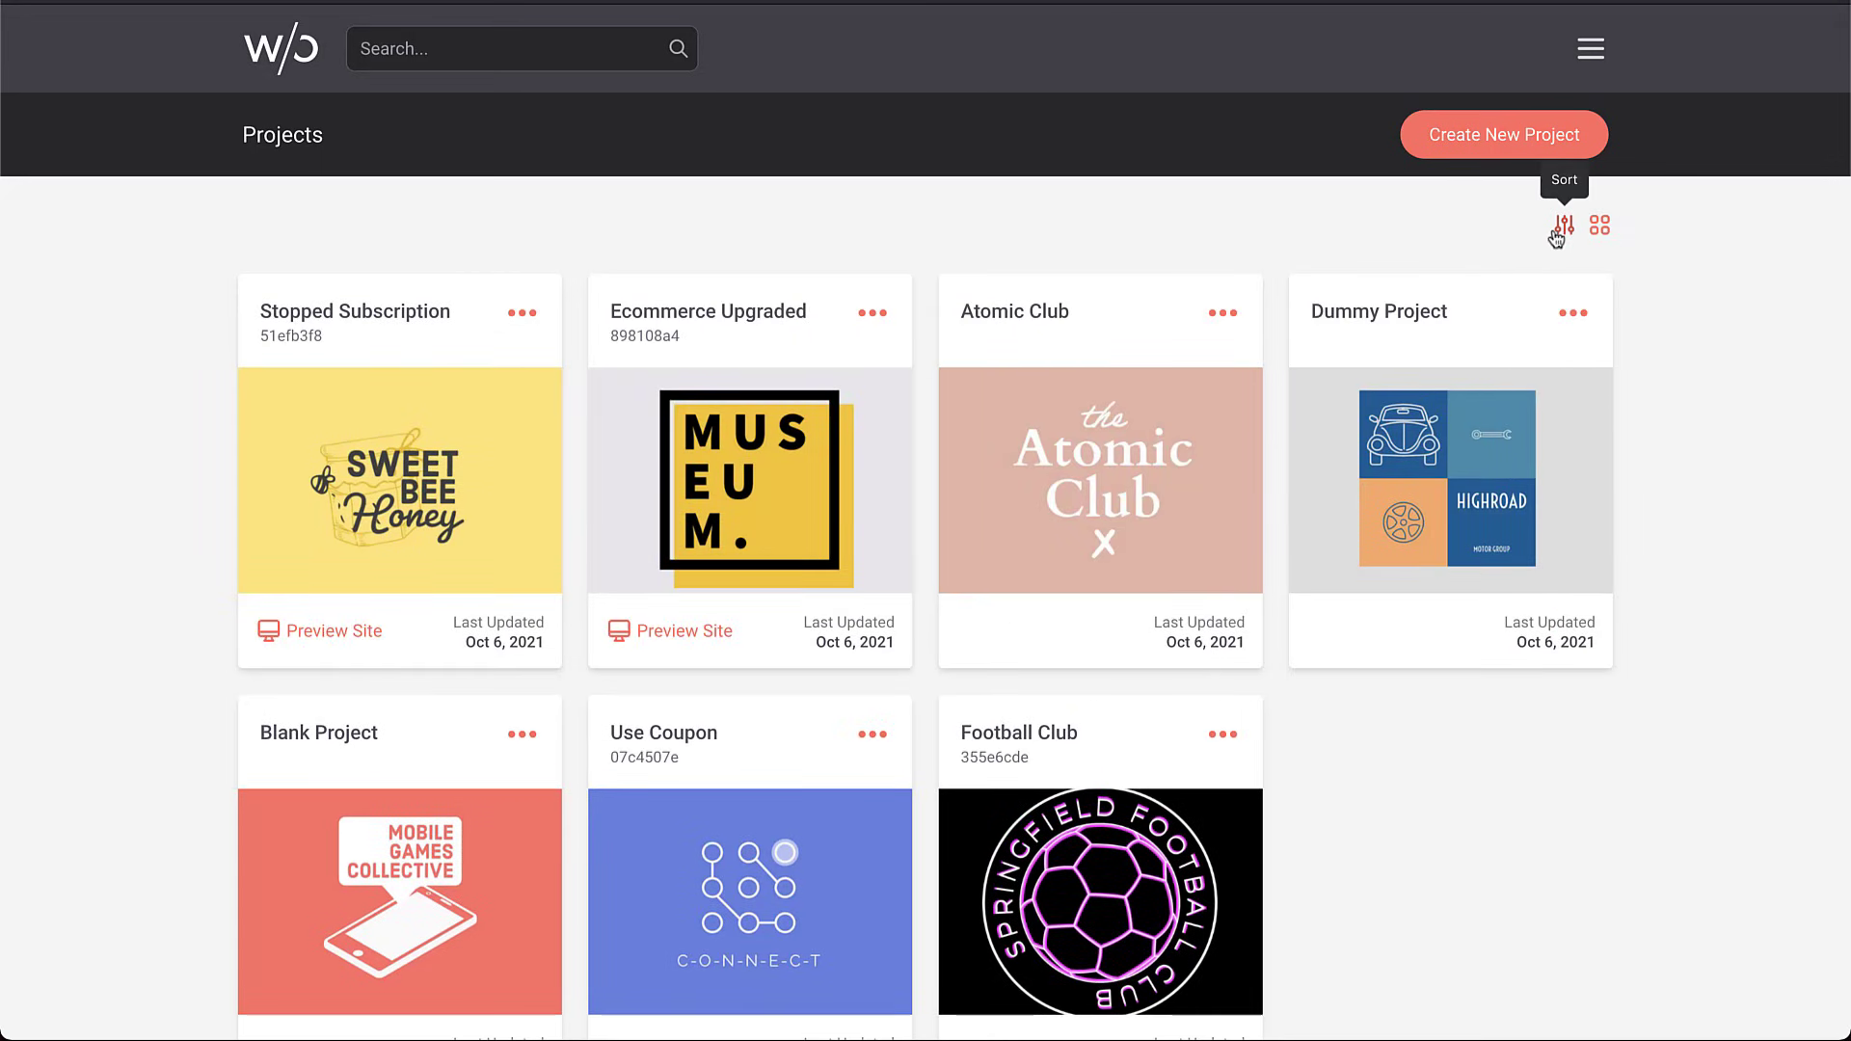
pyautogui.scroll(-3, 1396, 160)
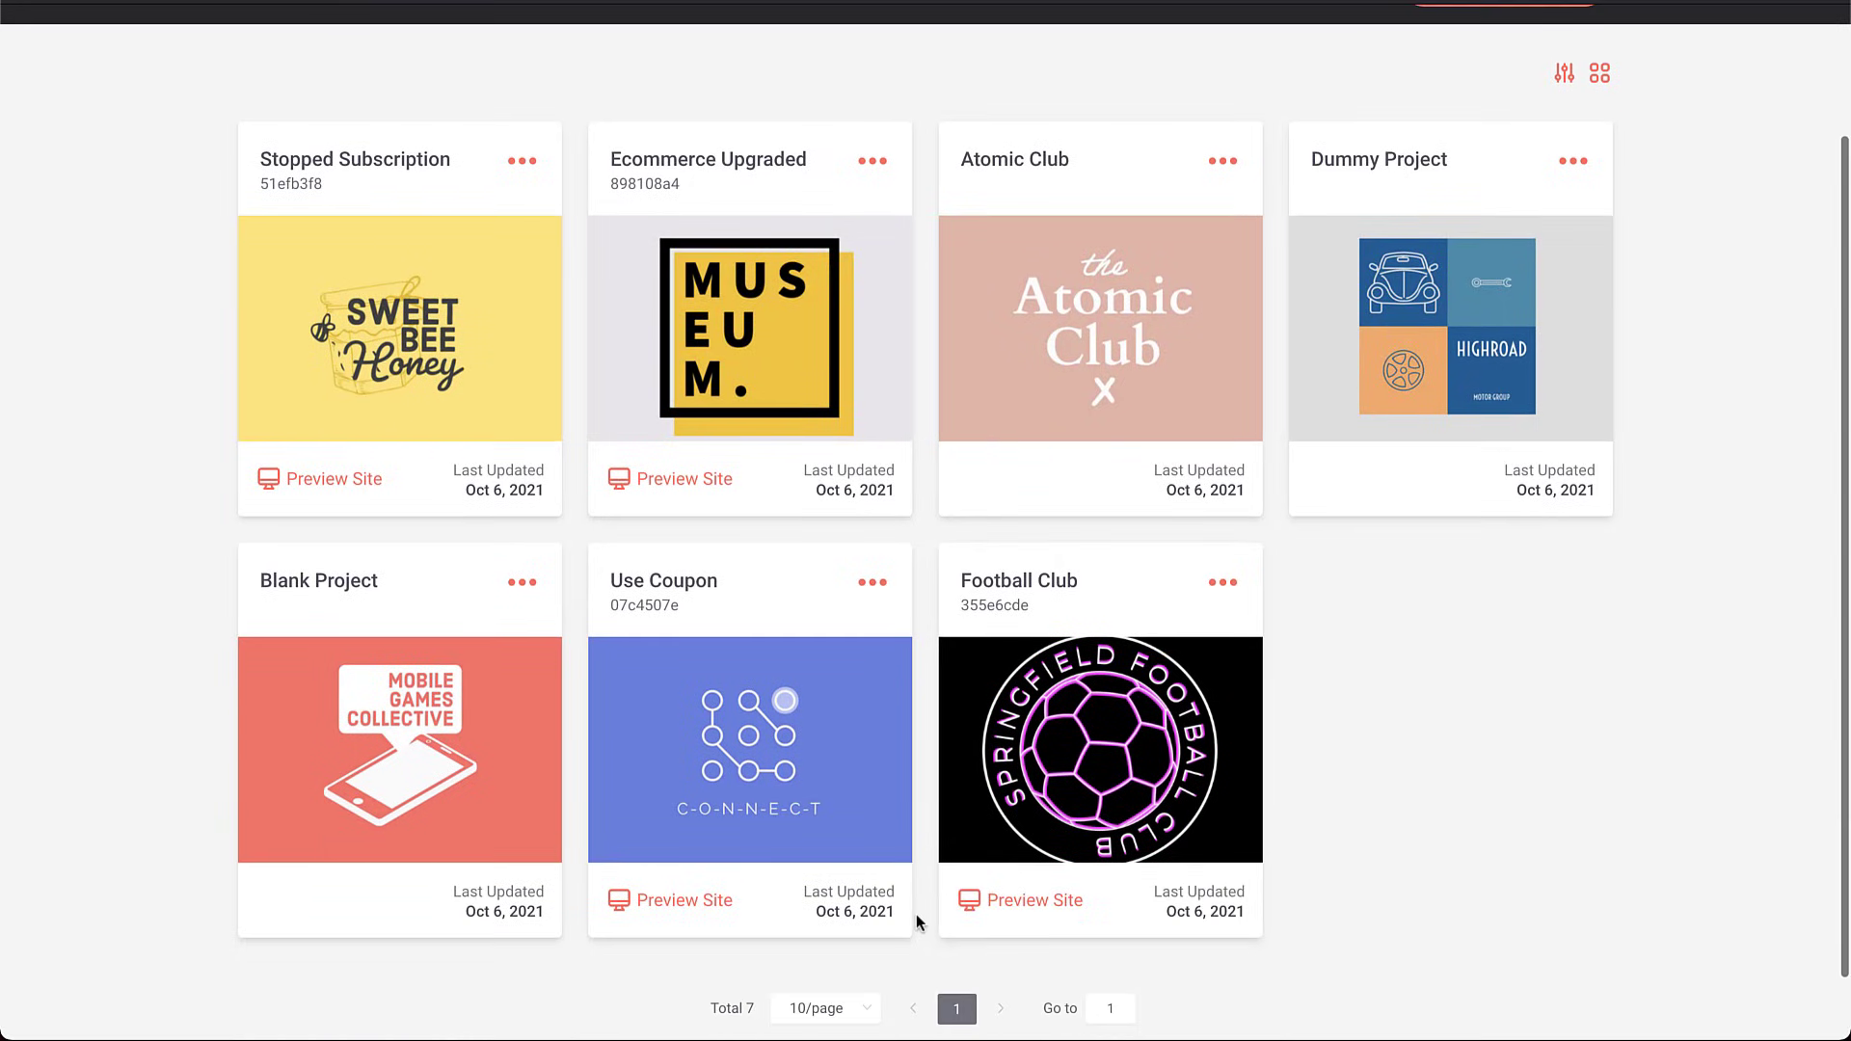
pyautogui.scroll(2, 1403, 920)
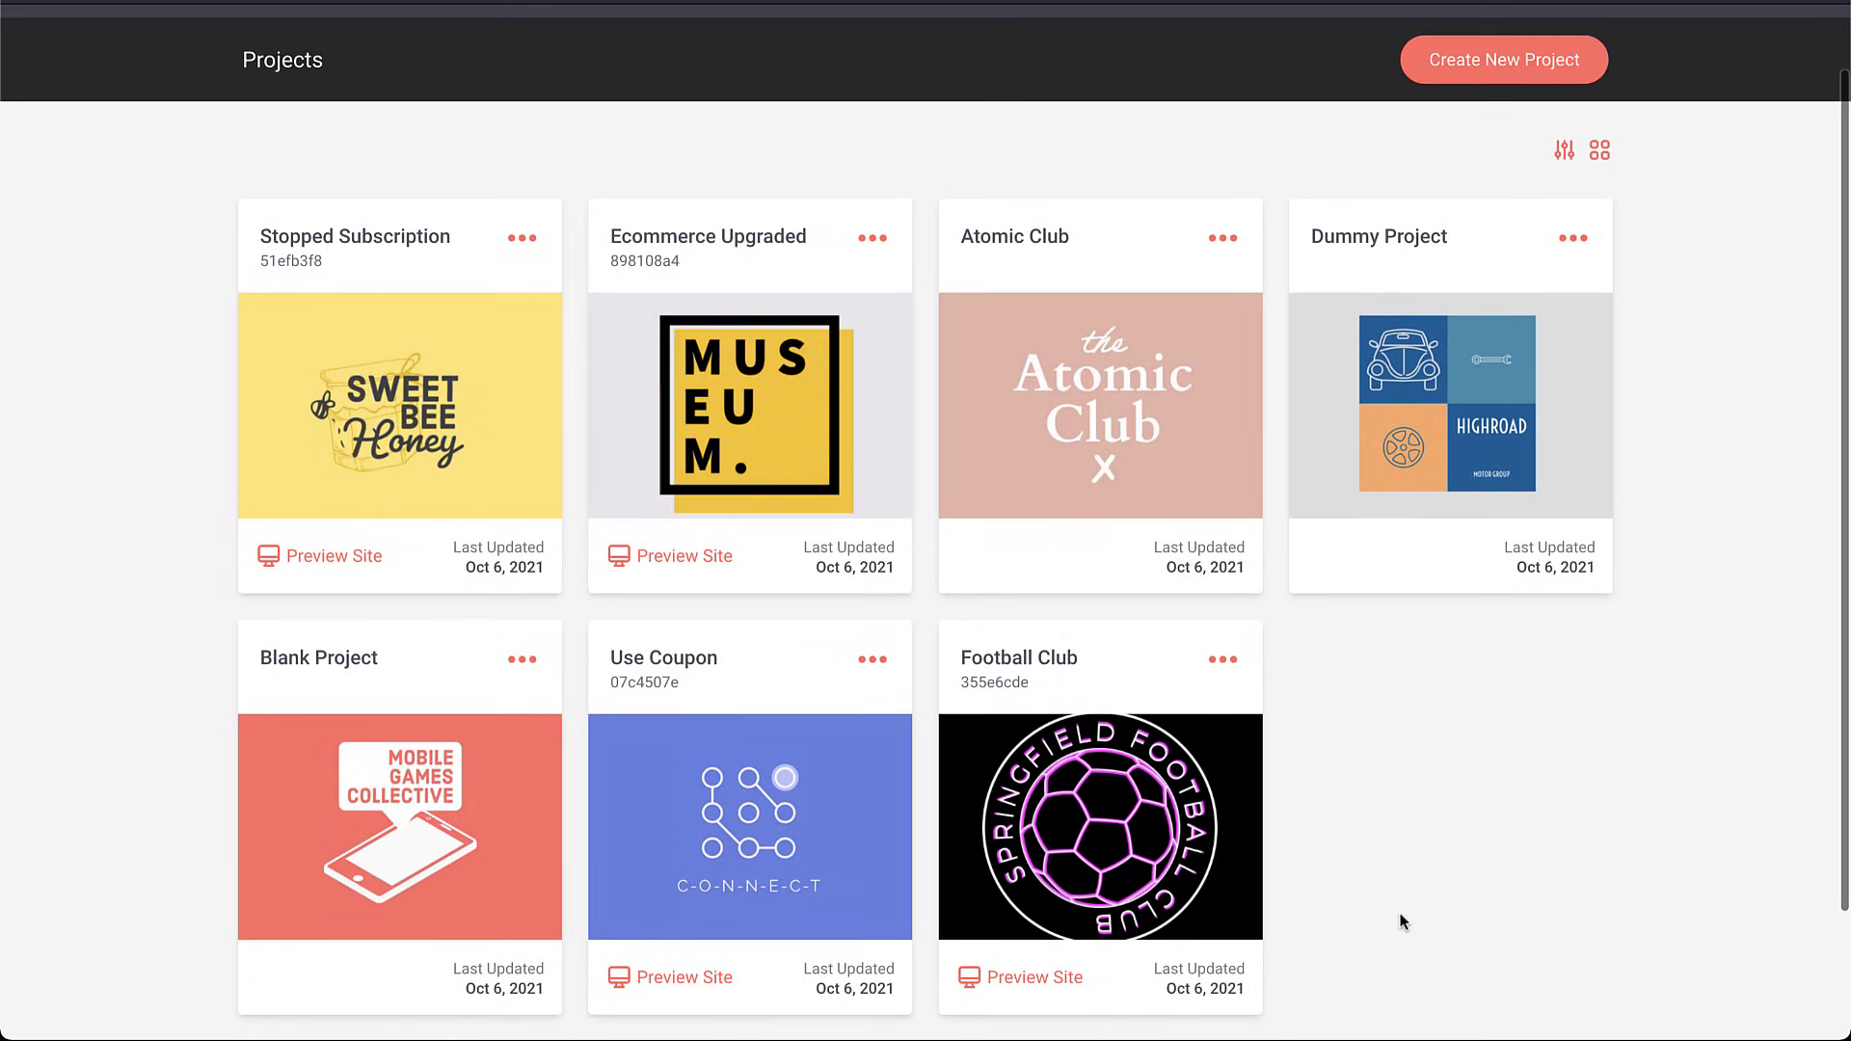
pyautogui.scroll(2, 1403, 923)
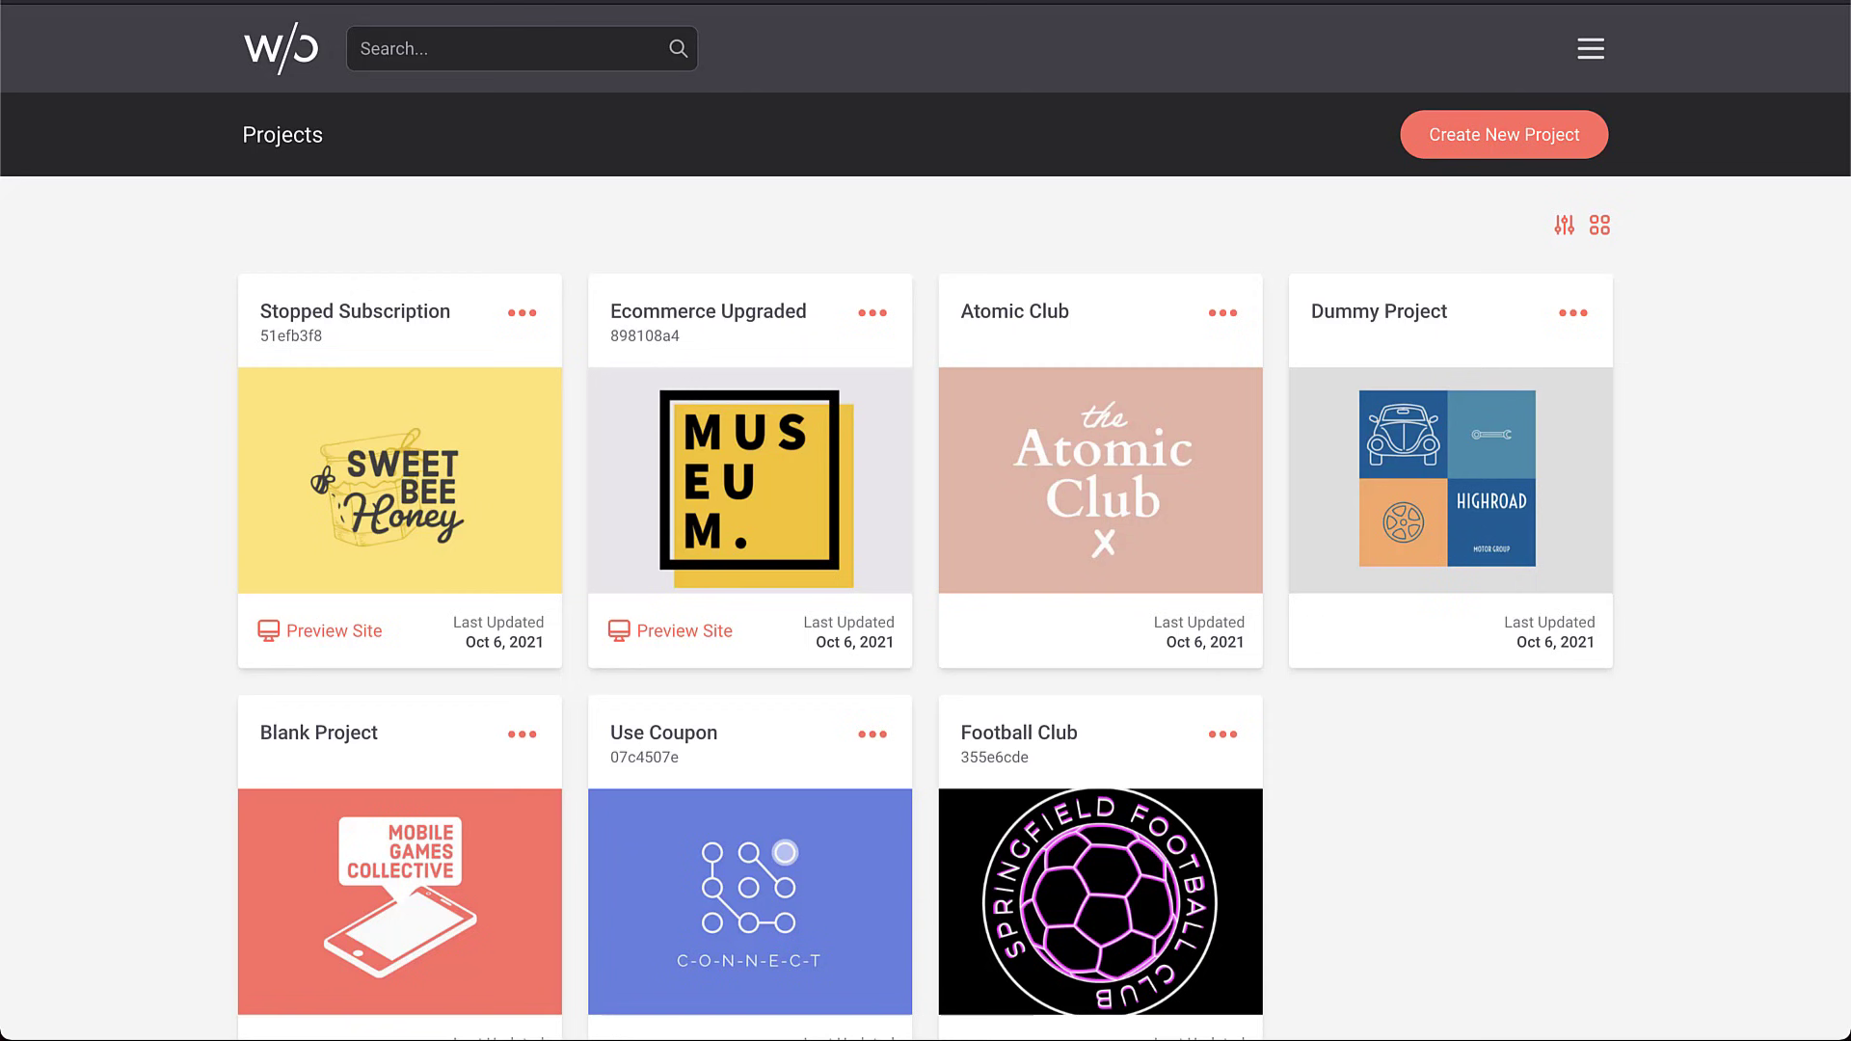
# Start a new project named Noir Club, described as Noir Club Bar & Restaurant
pyautogui.click(1449, 135)
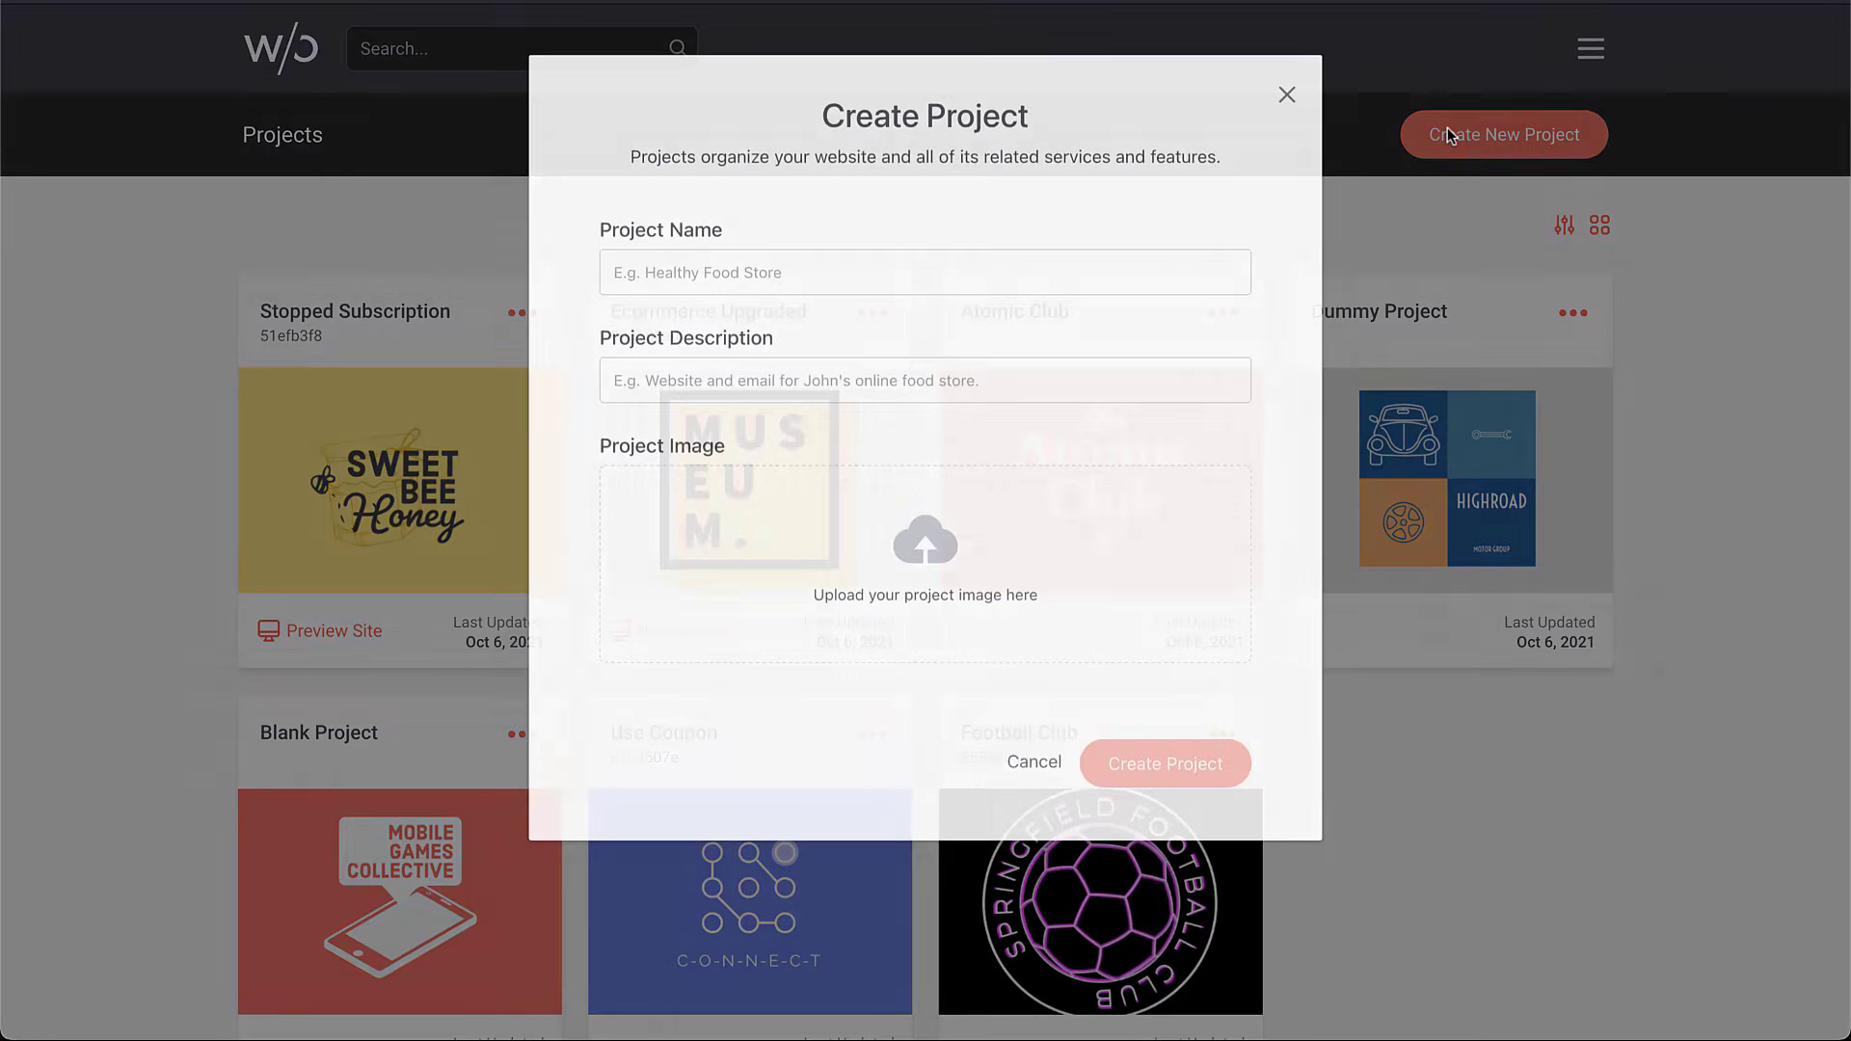
pyautogui.click(955, 254)
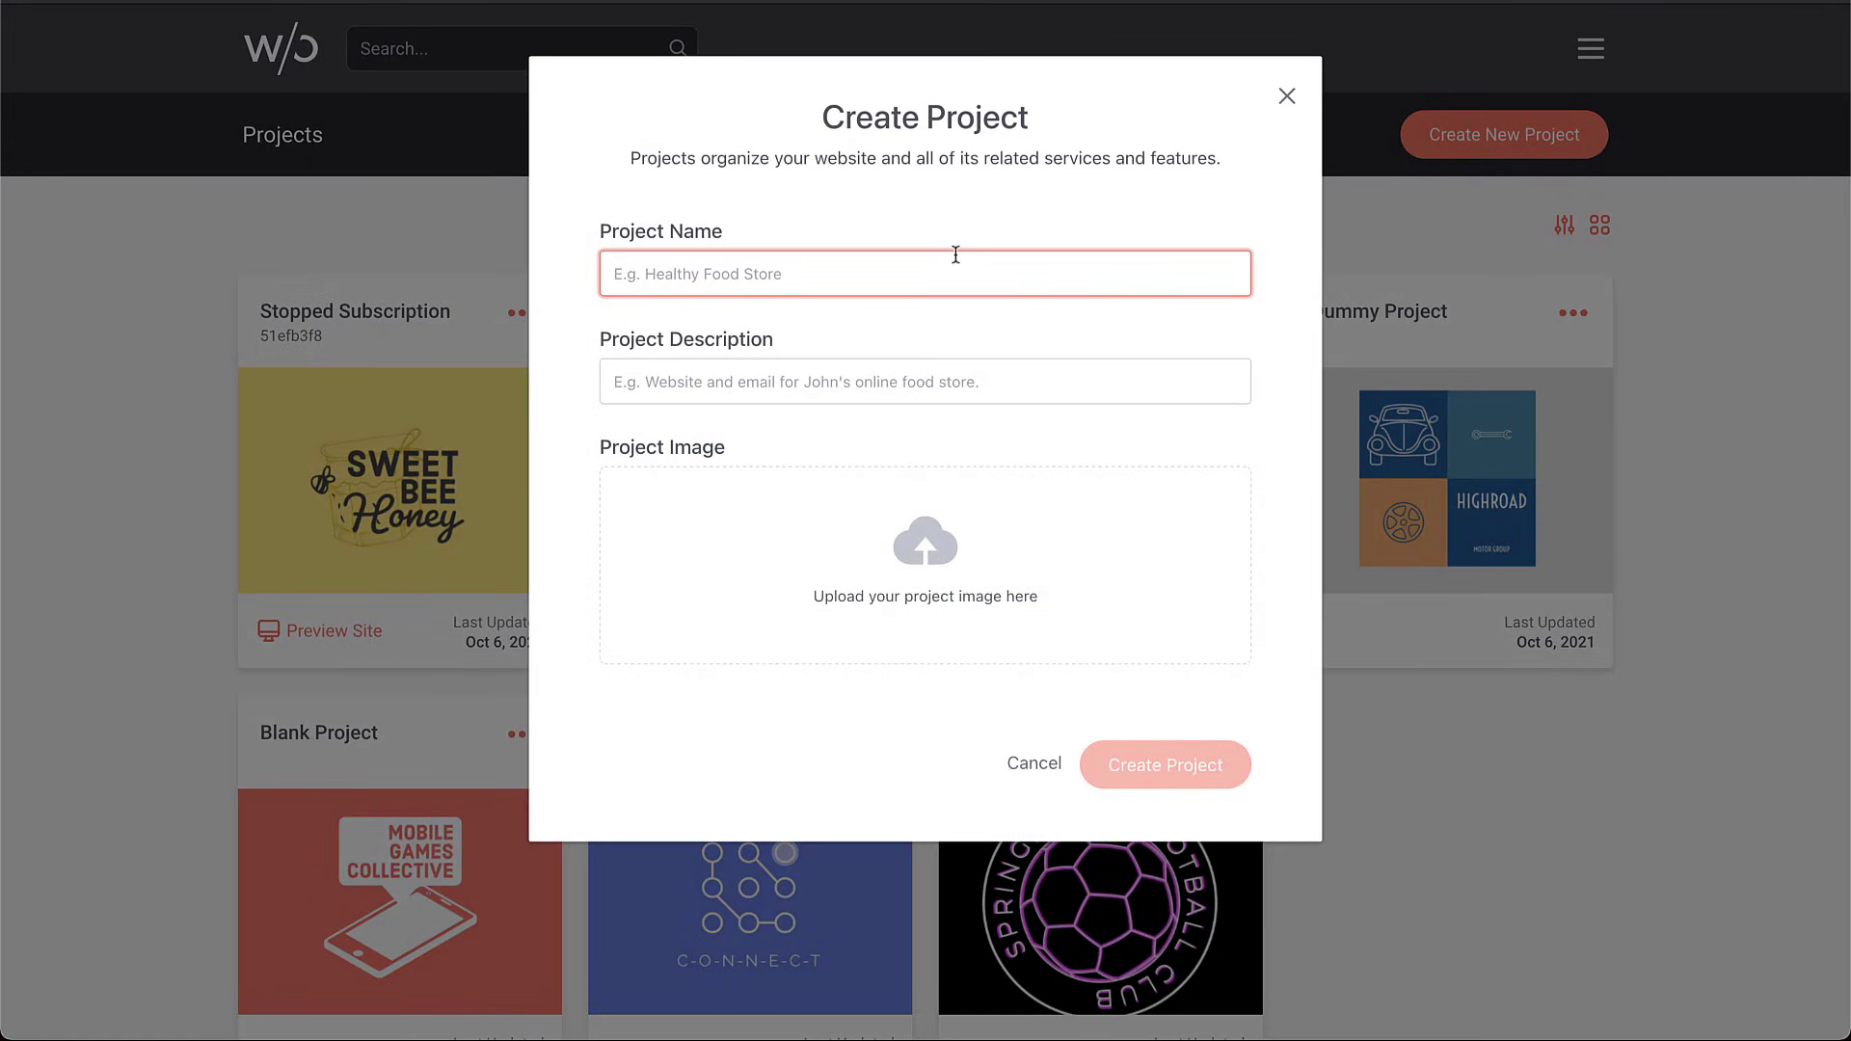
pyautogui.write('Noir Club')
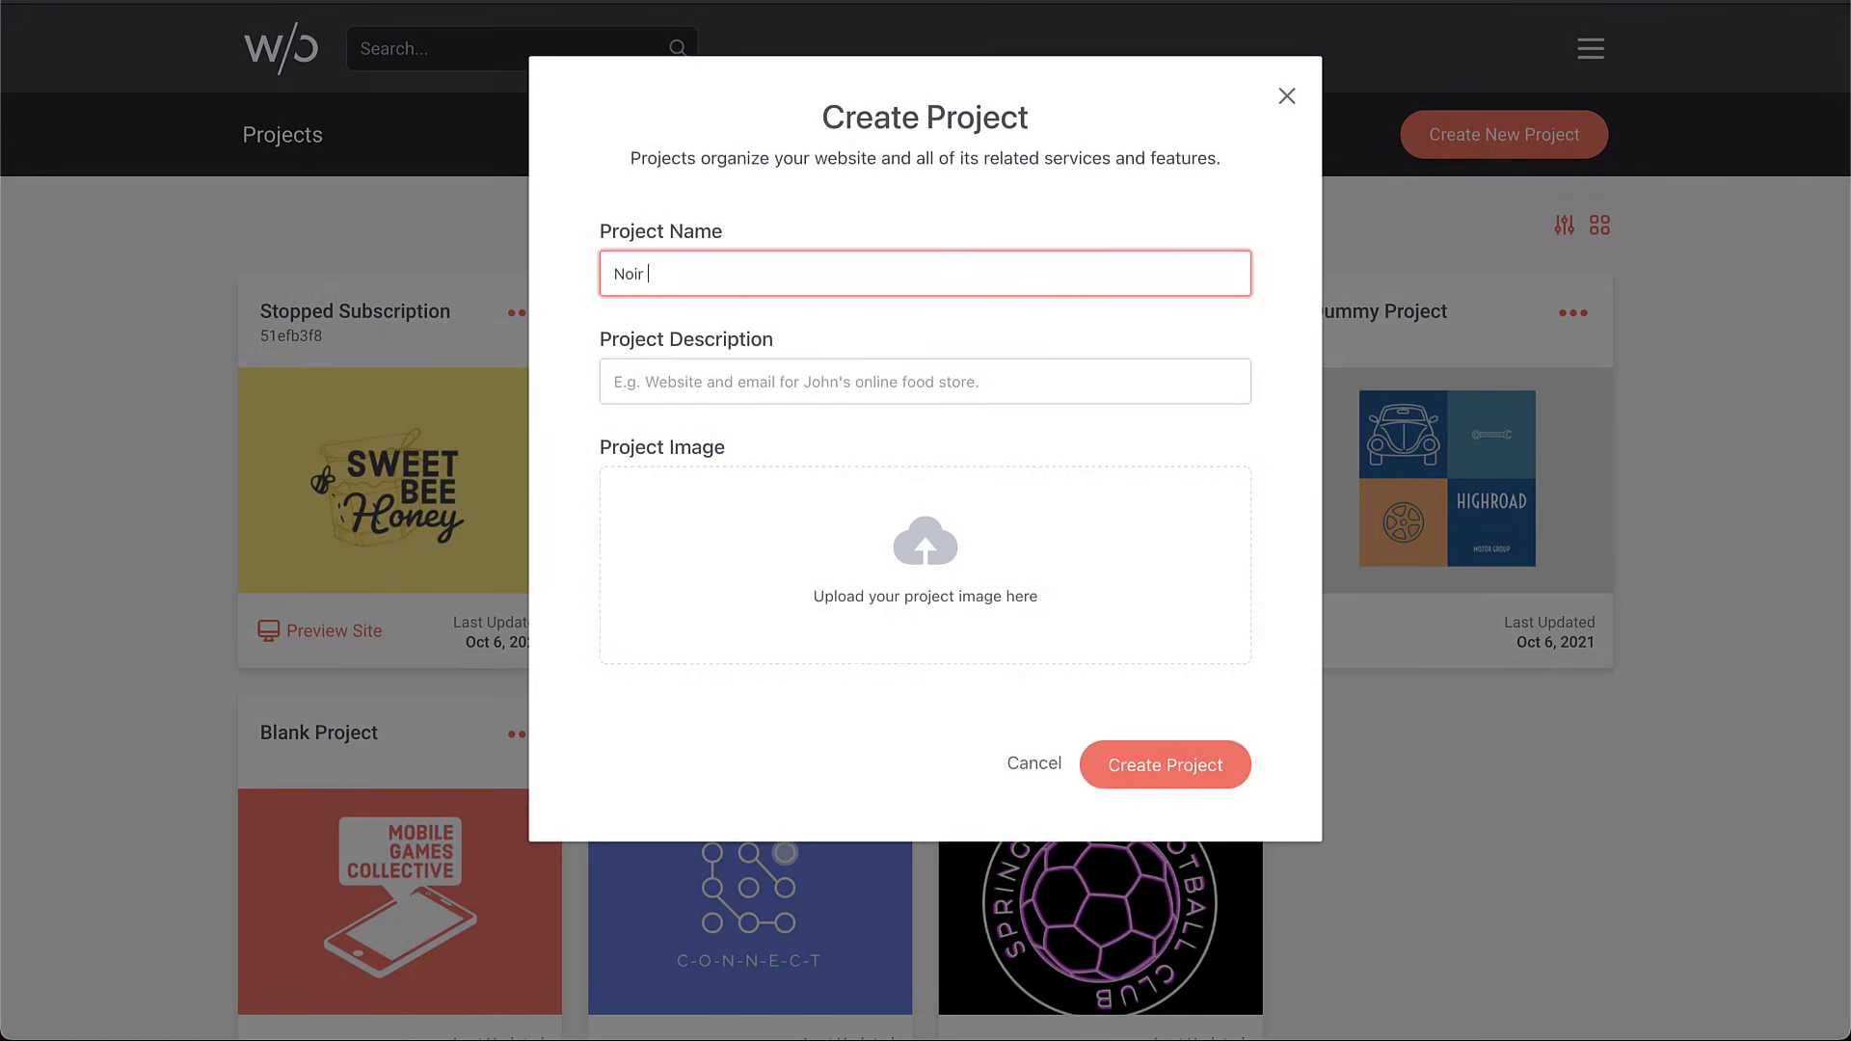
pyautogui.click(676, 382)
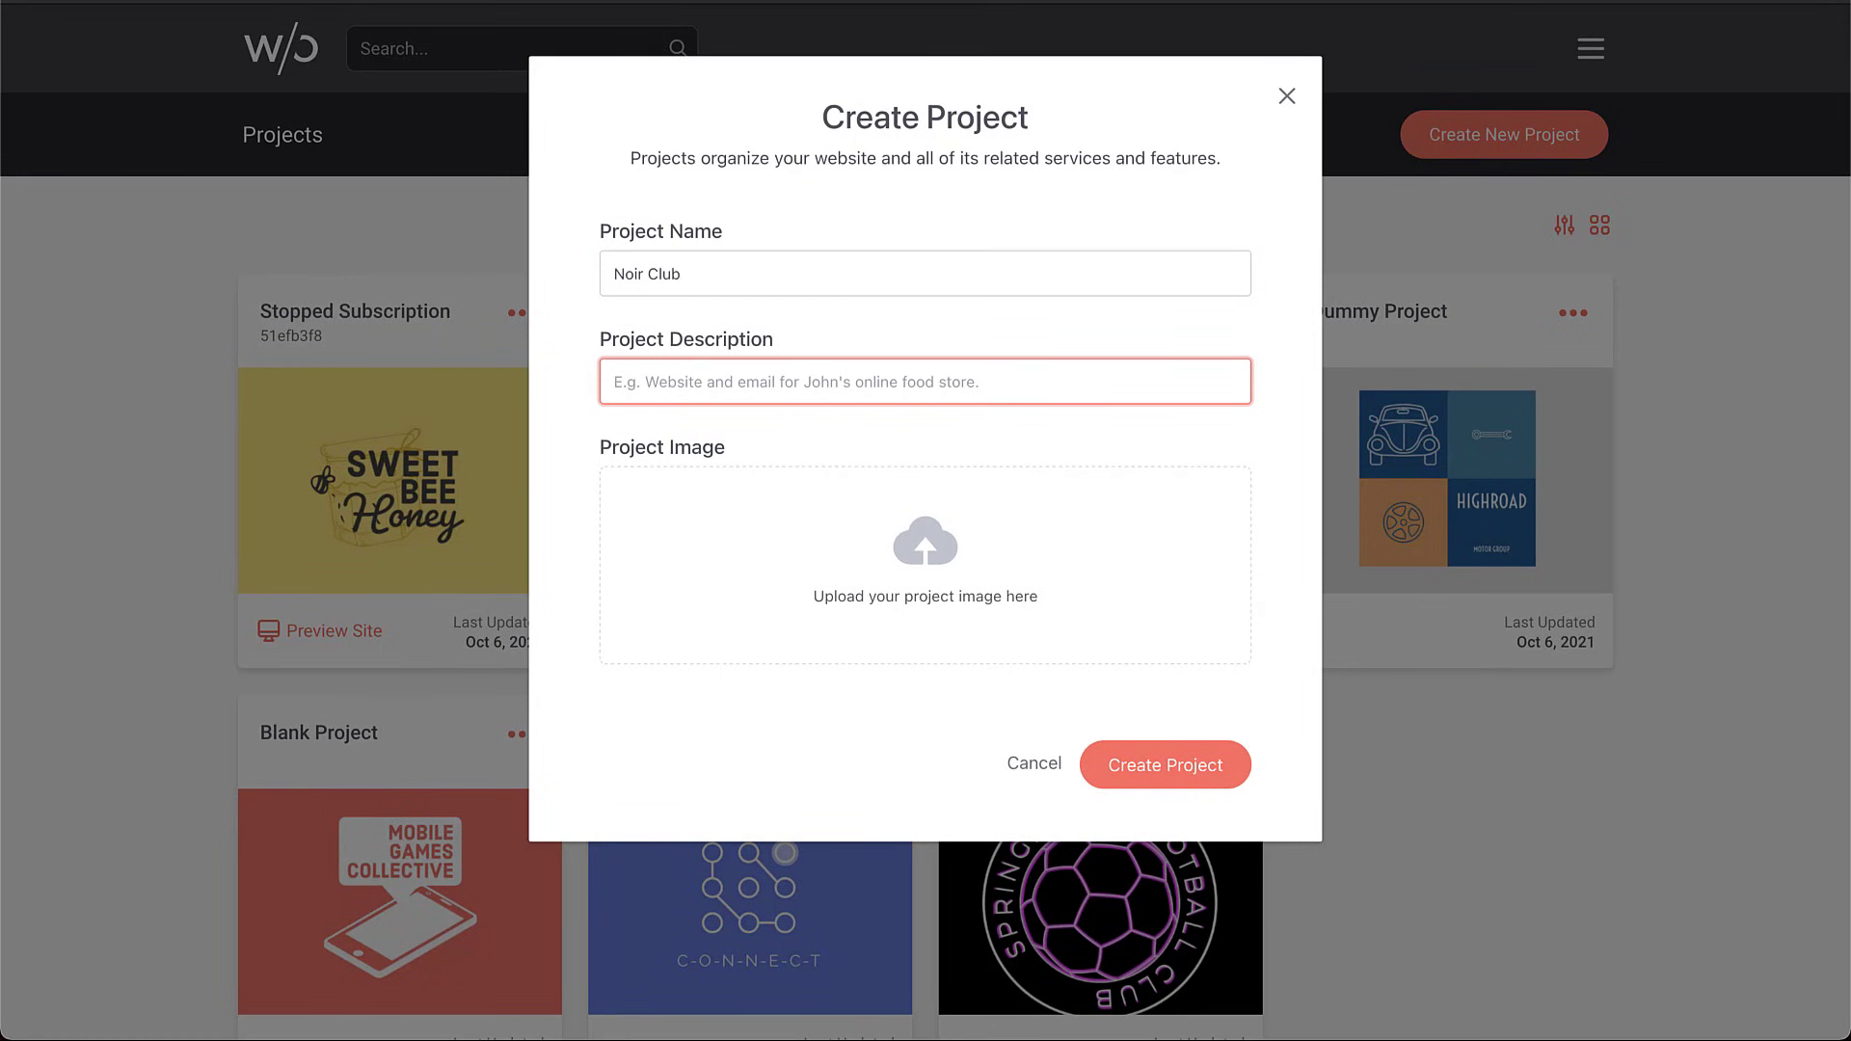
pyautogui.write('Noir Club B')
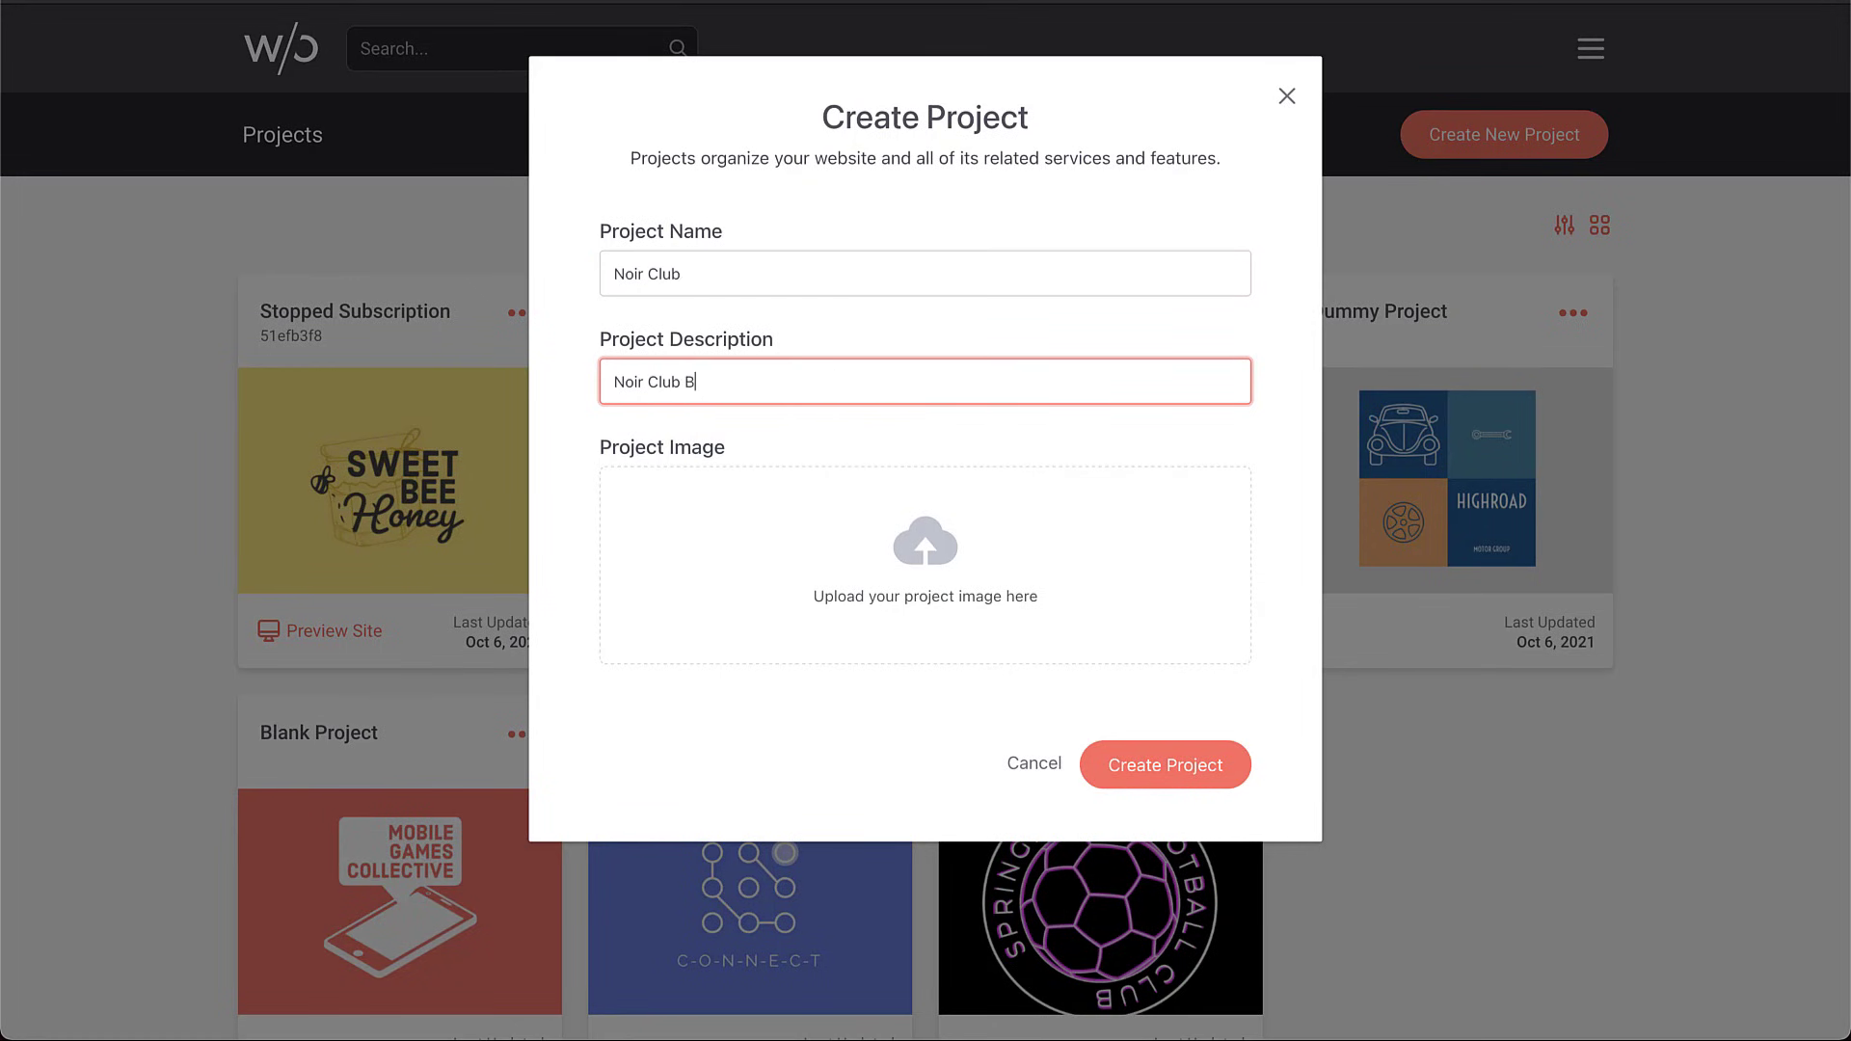
pyautogui.write('ar & Restaurant')
# Attach the Noir Club Logo.png image and create the project
pyautogui.click(917, 561)
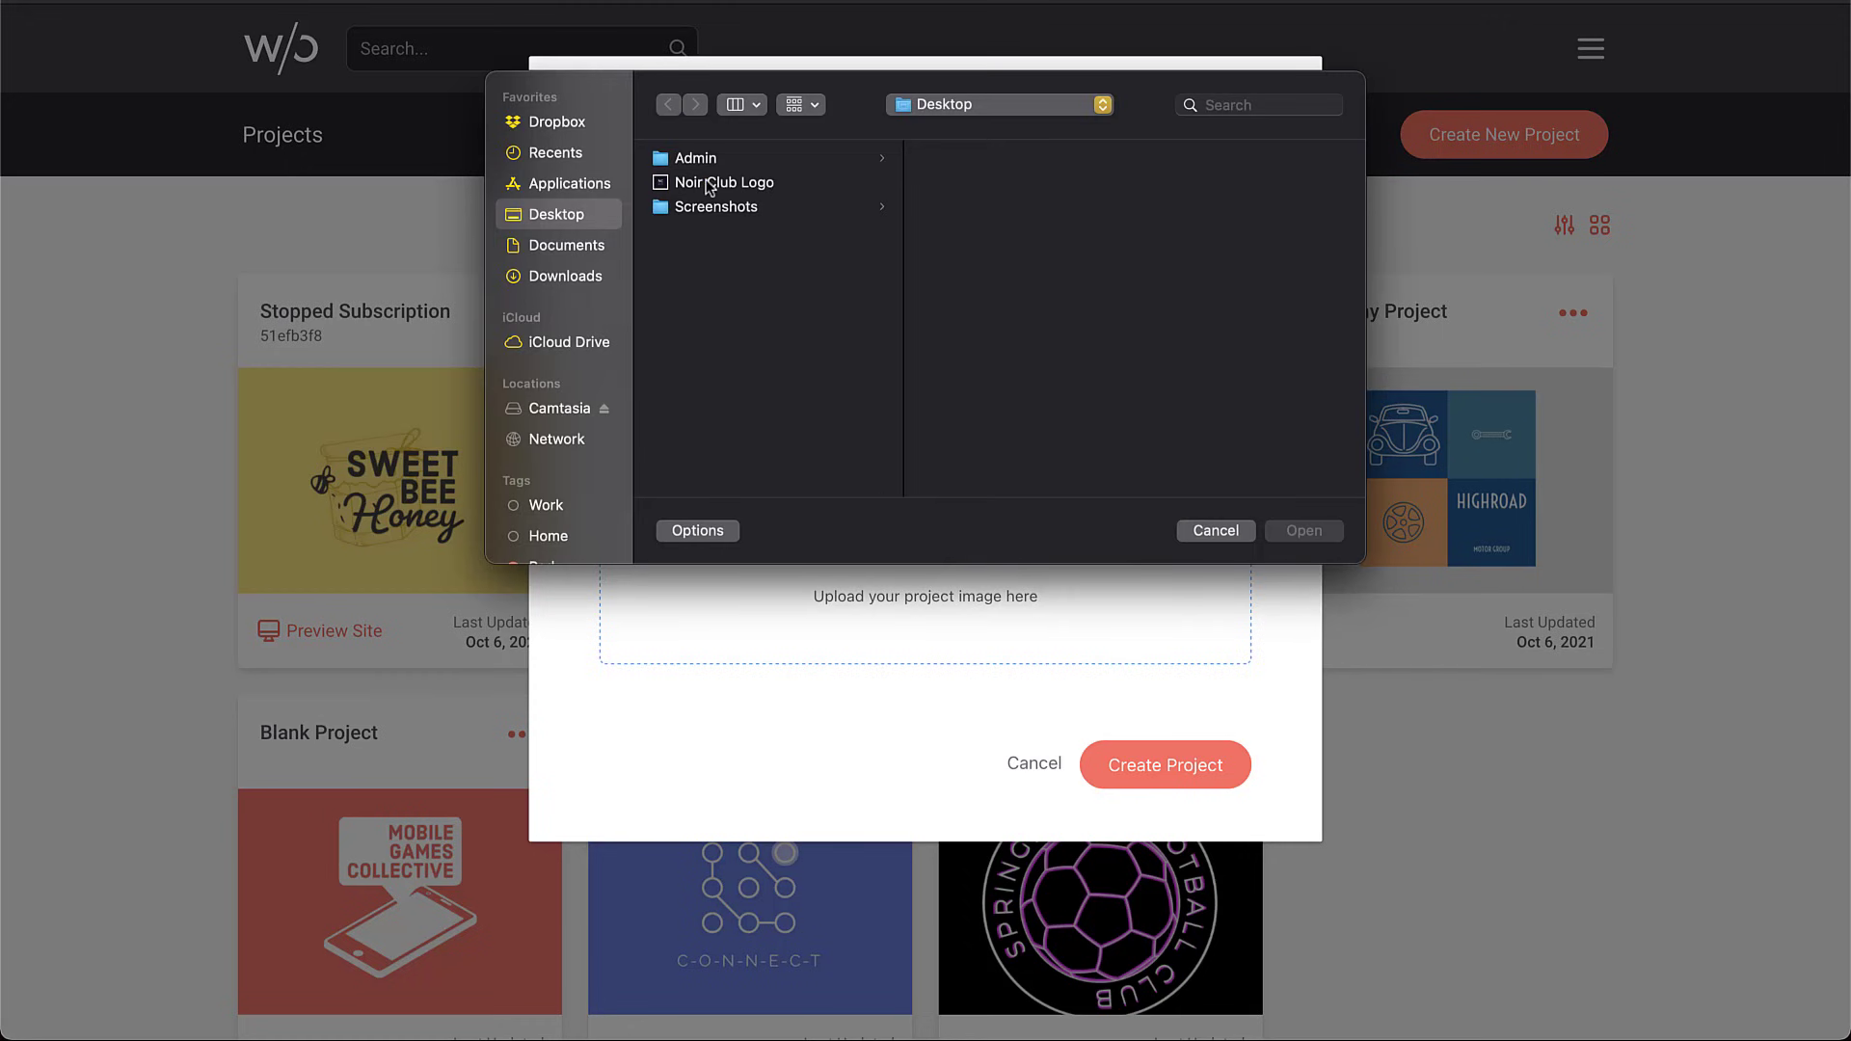
pyautogui.click(709, 183)
pyautogui.press('space')
pyautogui.press('space')
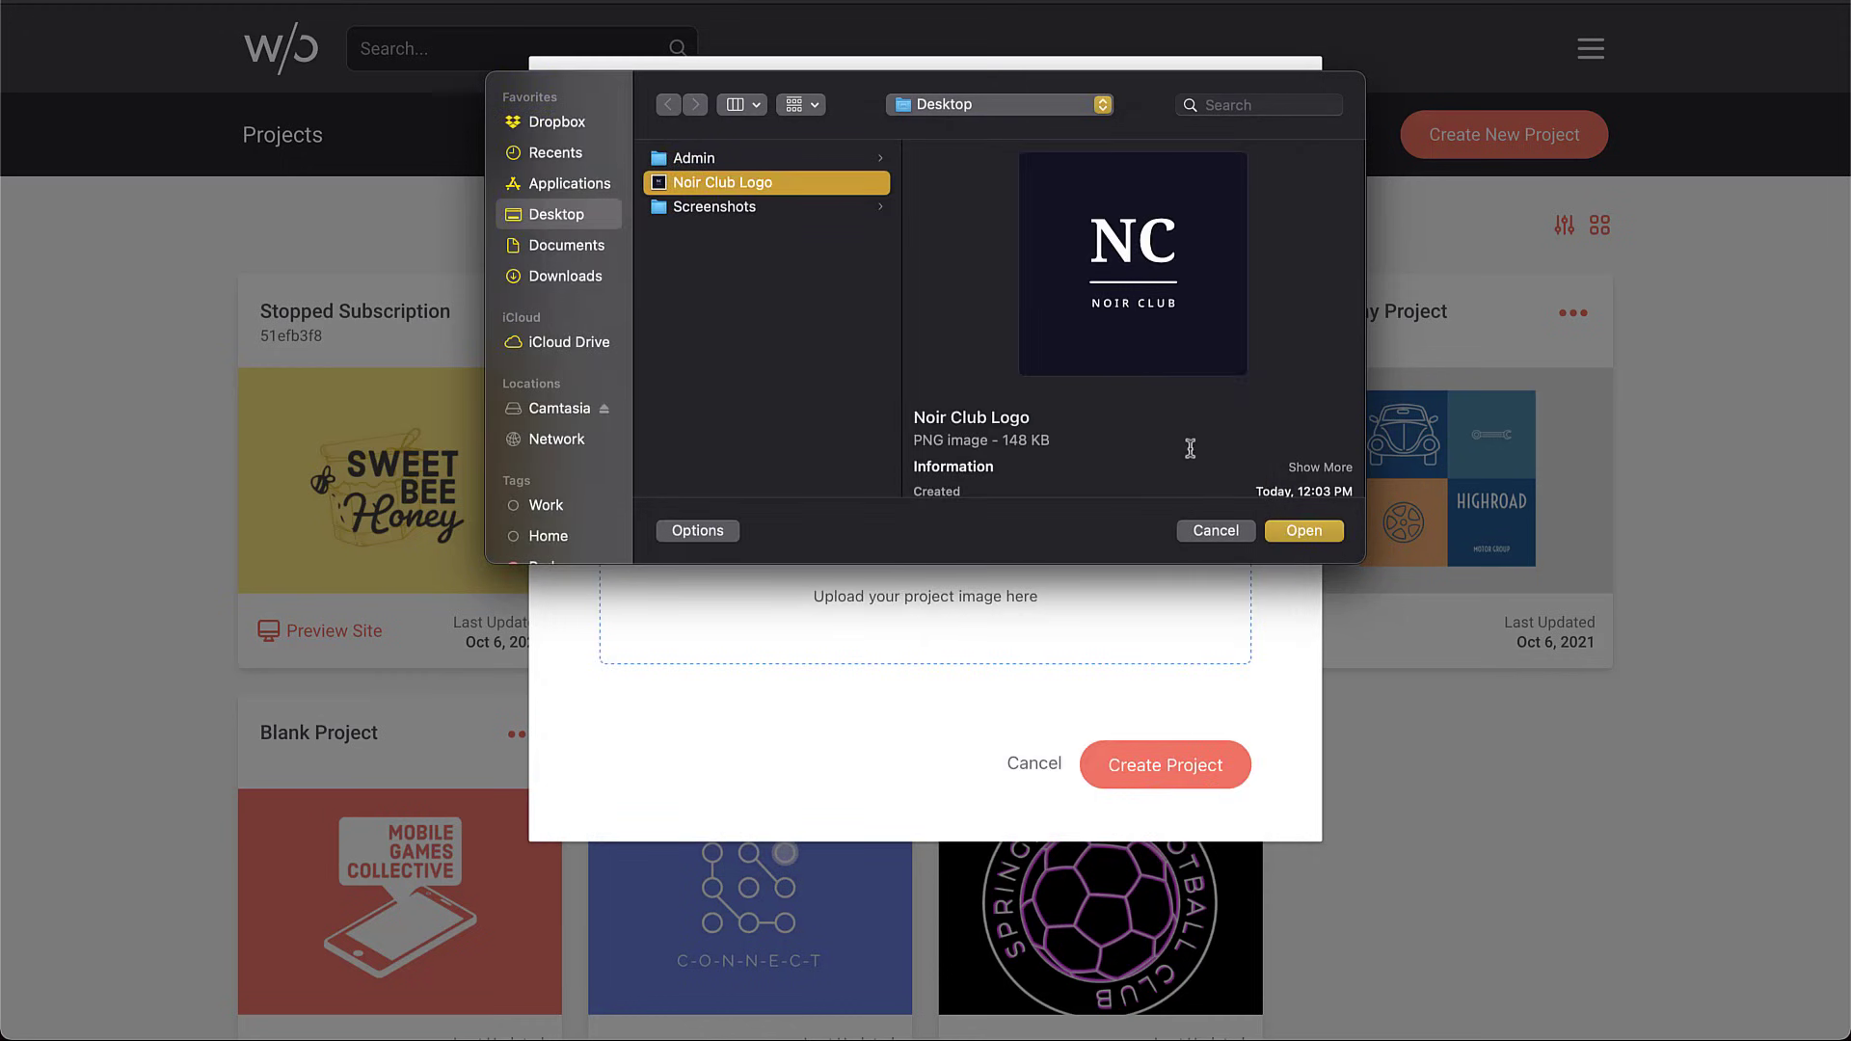
pyautogui.click(1335, 533)
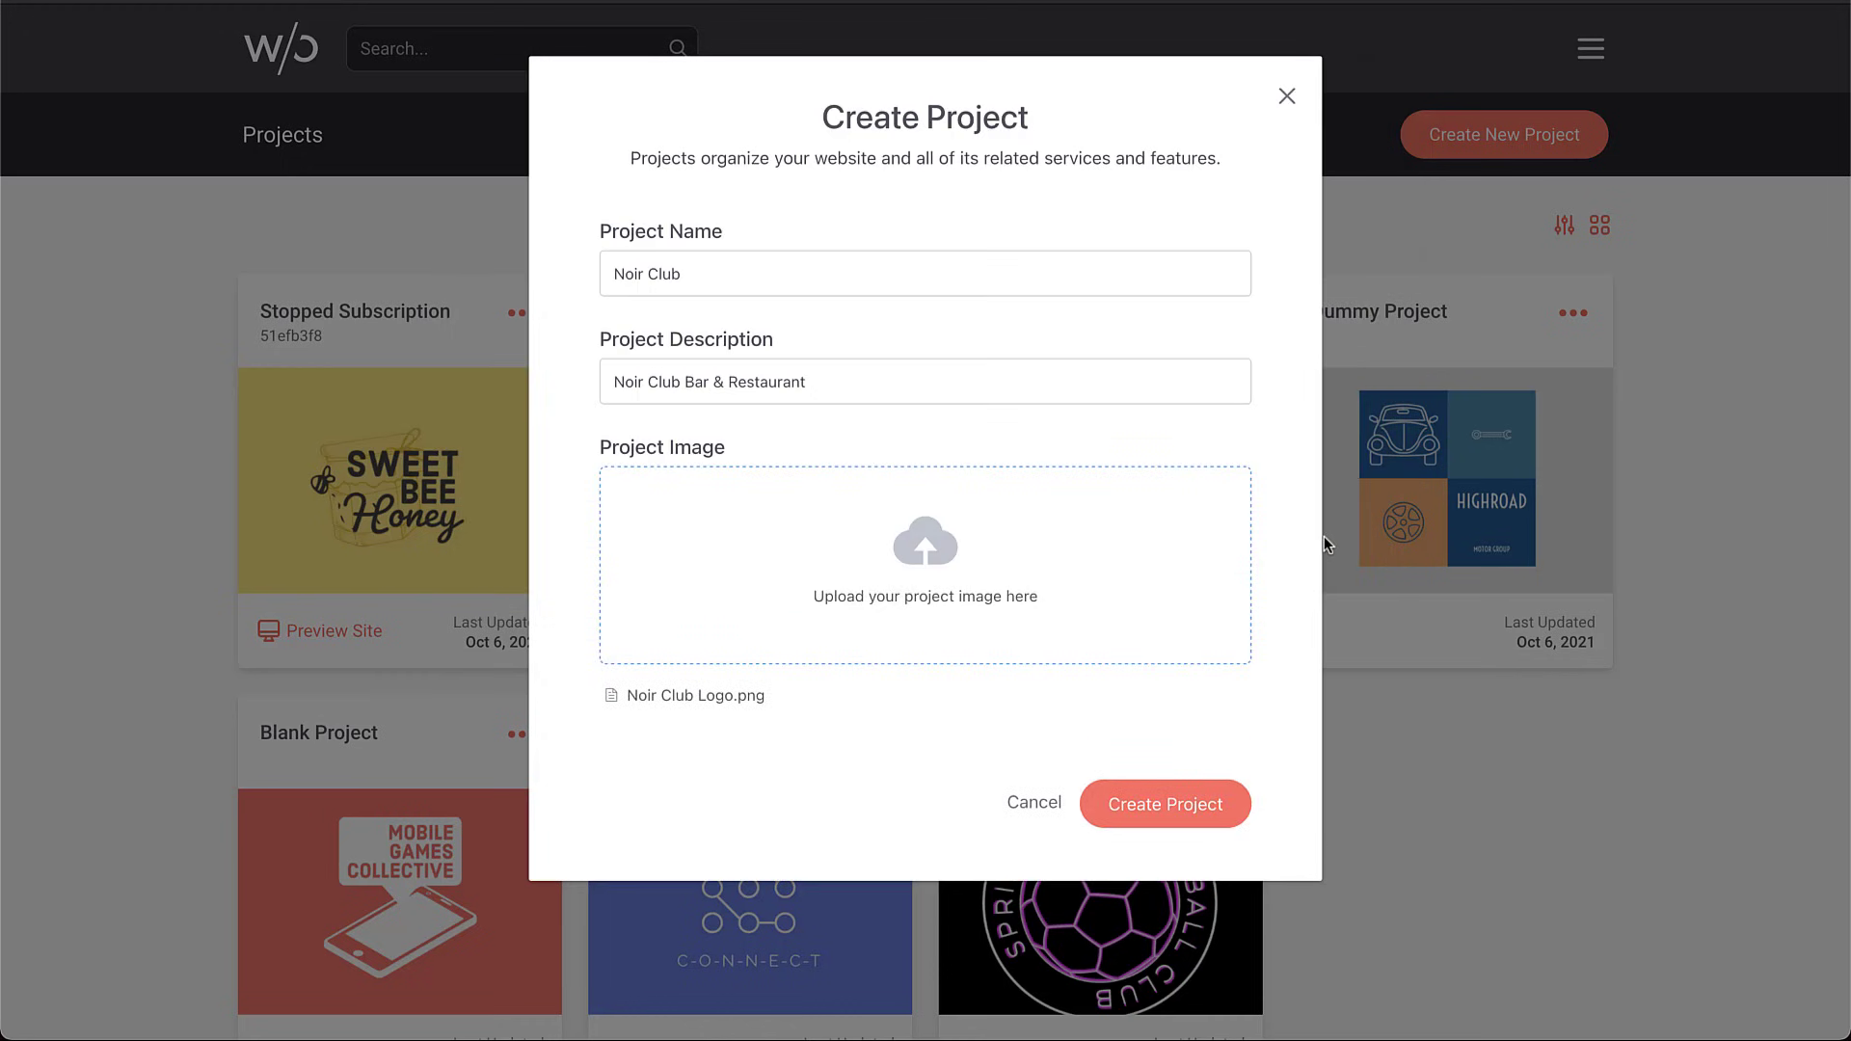
pyautogui.click(1205, 822)
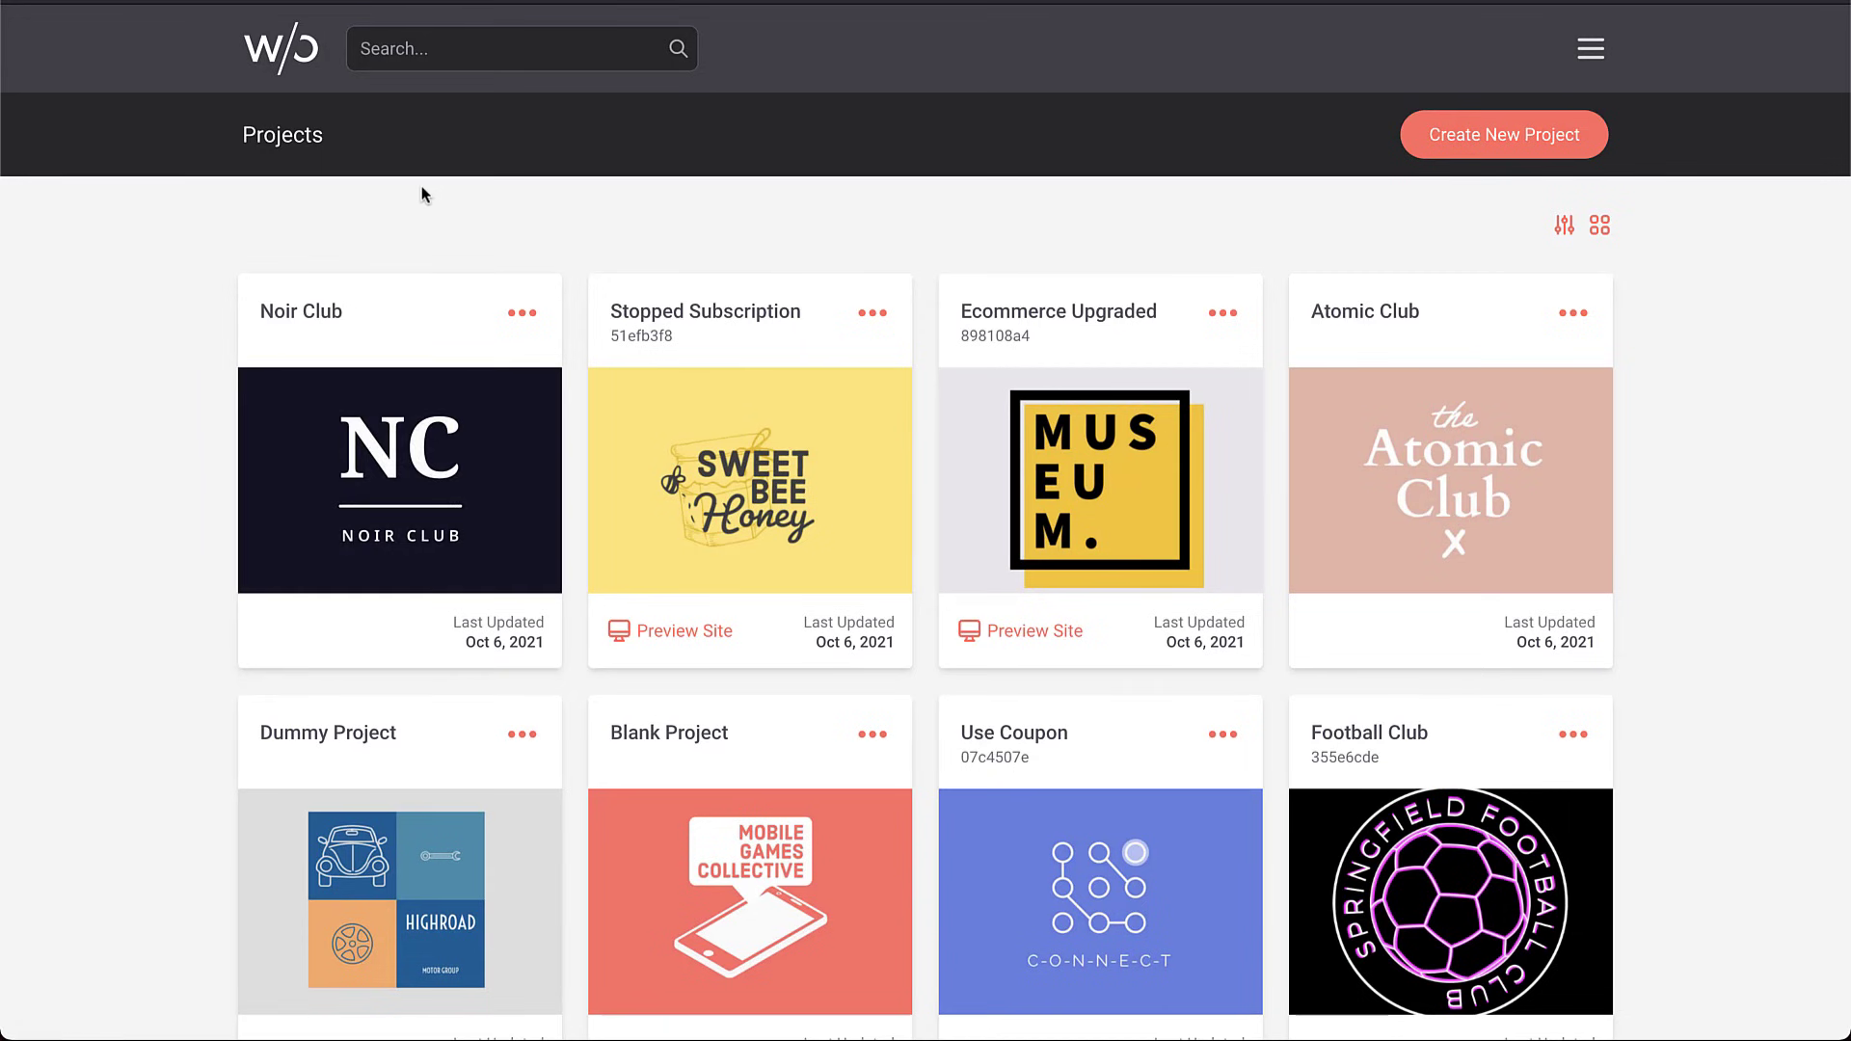
# Check the Noir Club project's options menu, close it, and open the project to manage it
pyautogui.moveTo(403, 477)
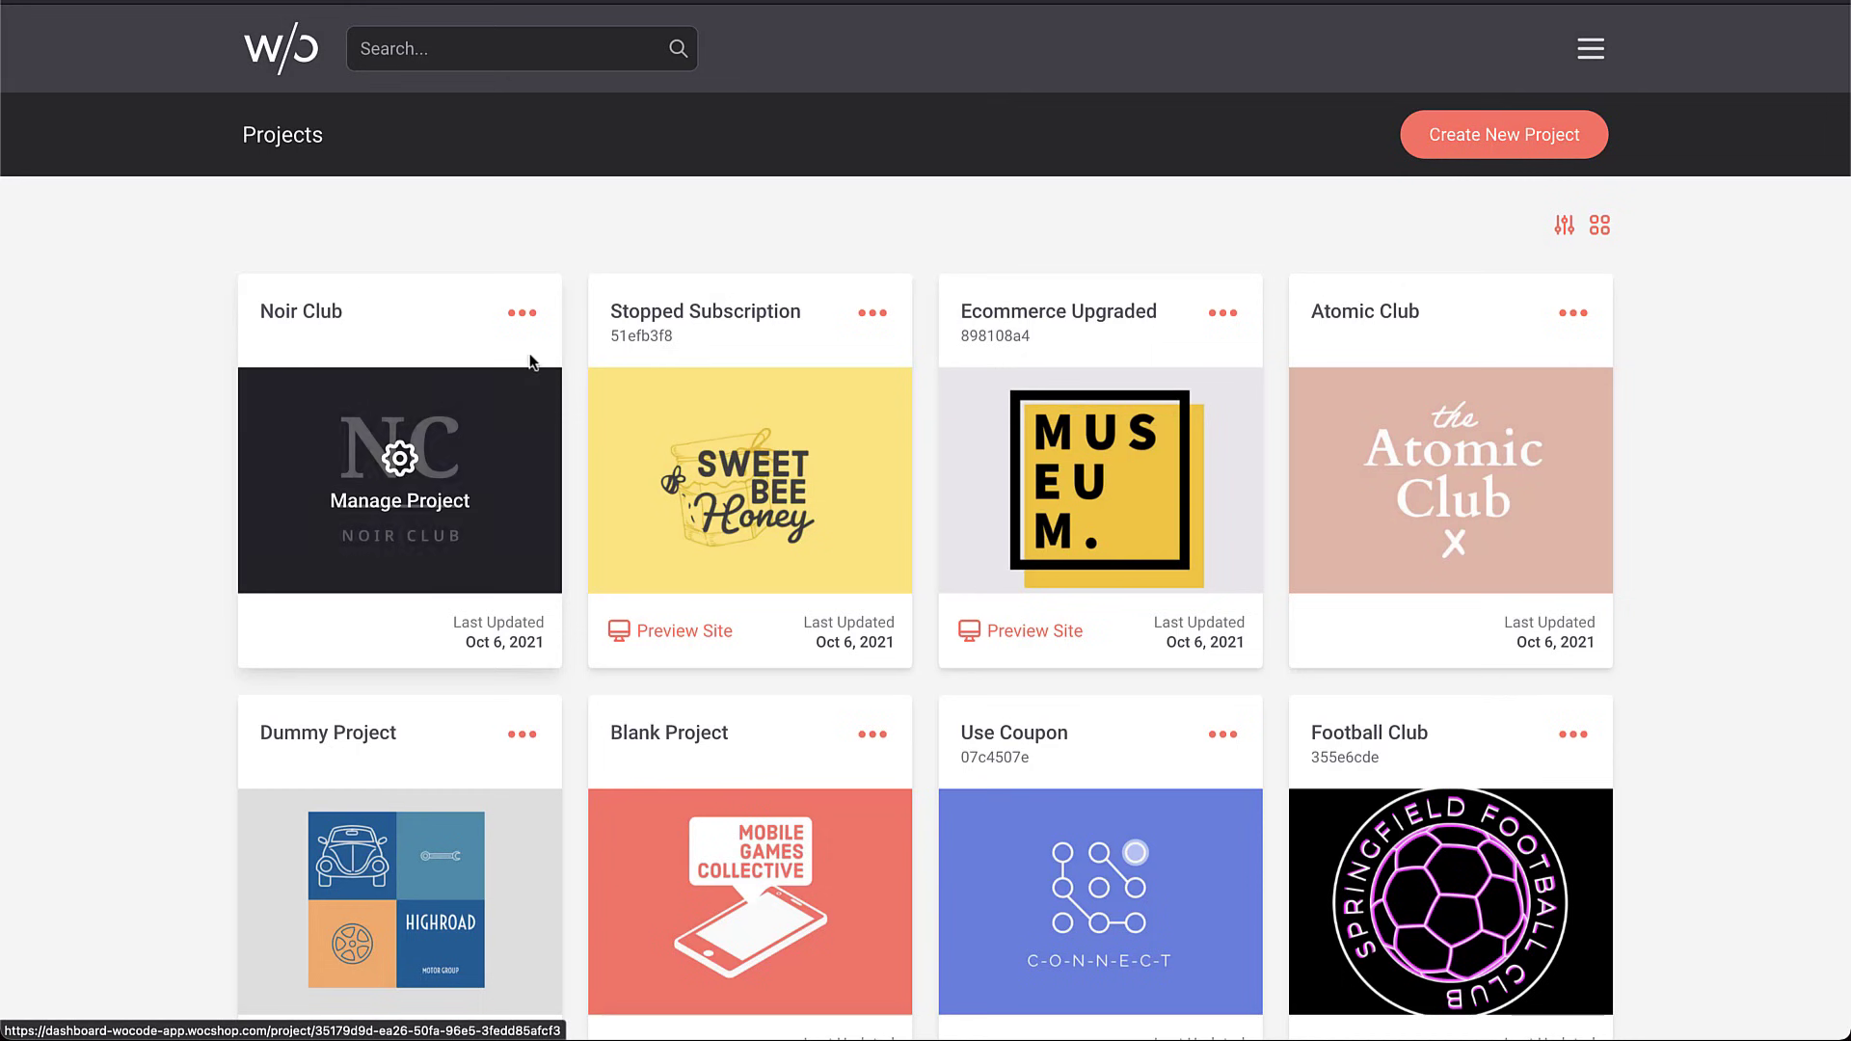
pyautogui.click(525, 318)
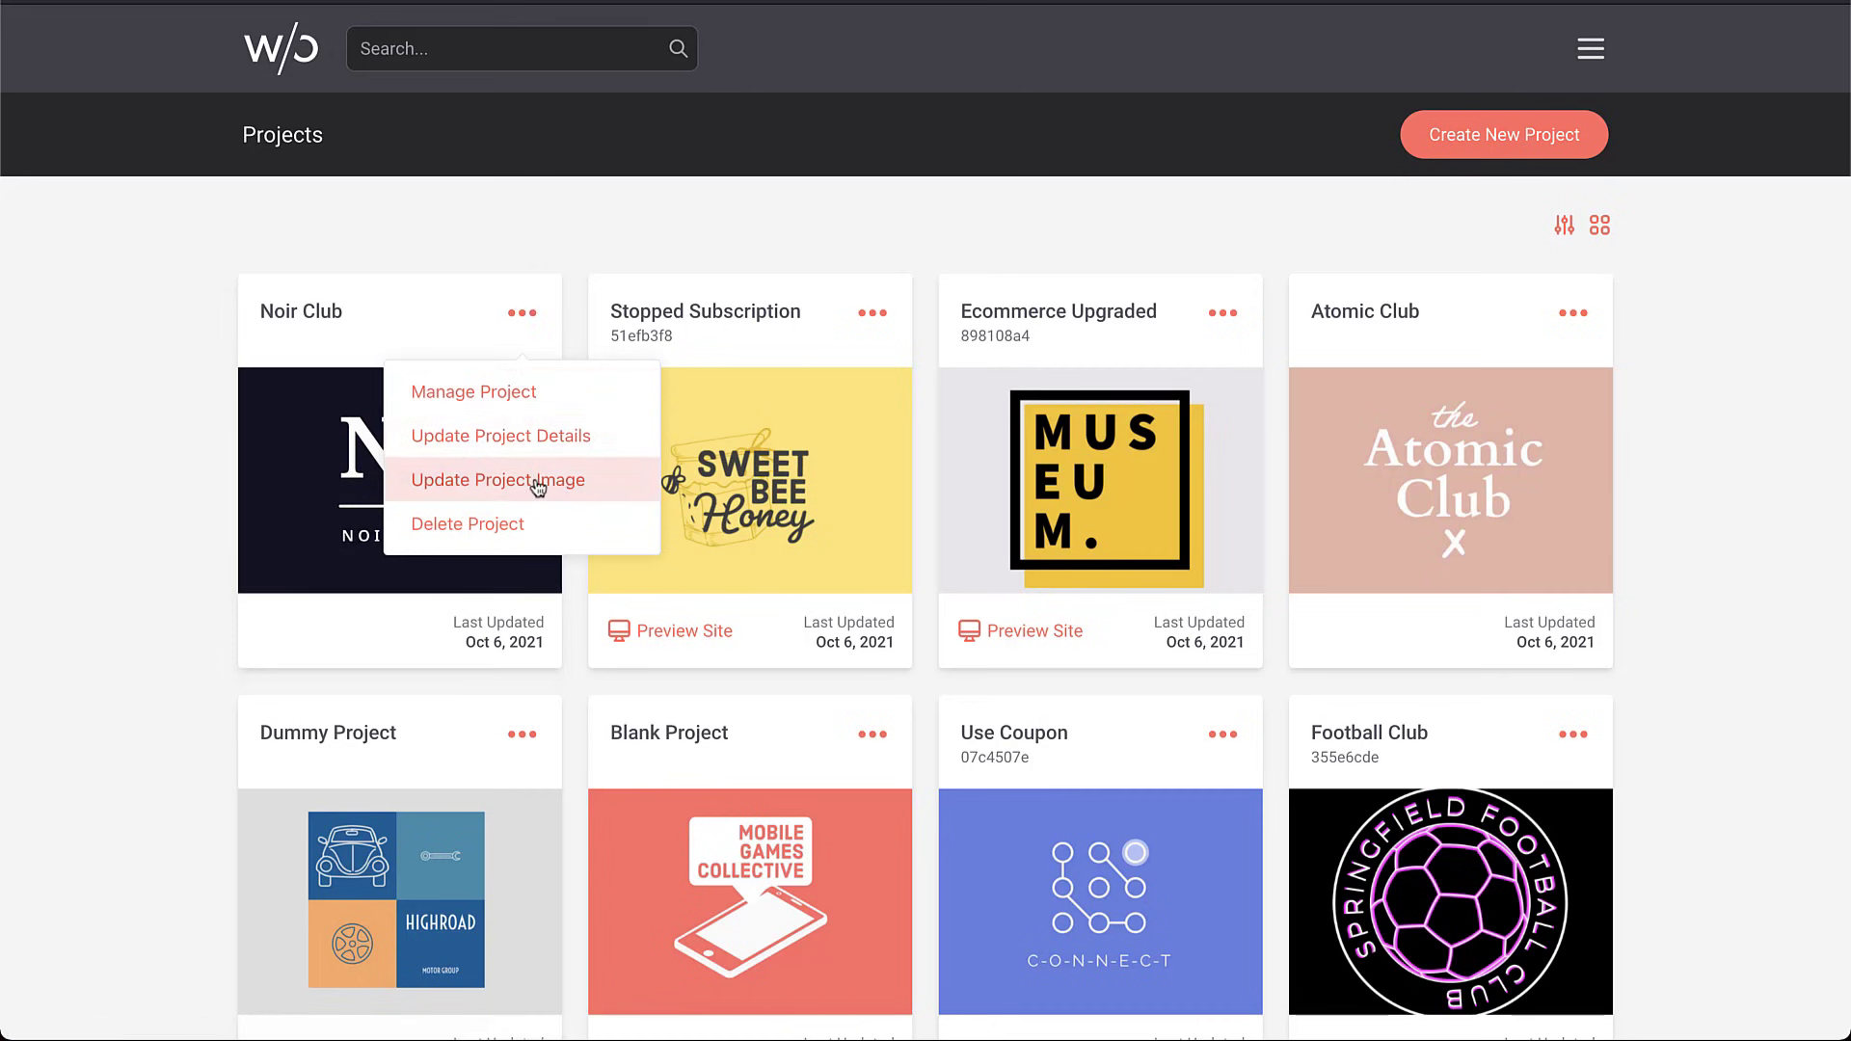
pyautogui.click(514, 265)
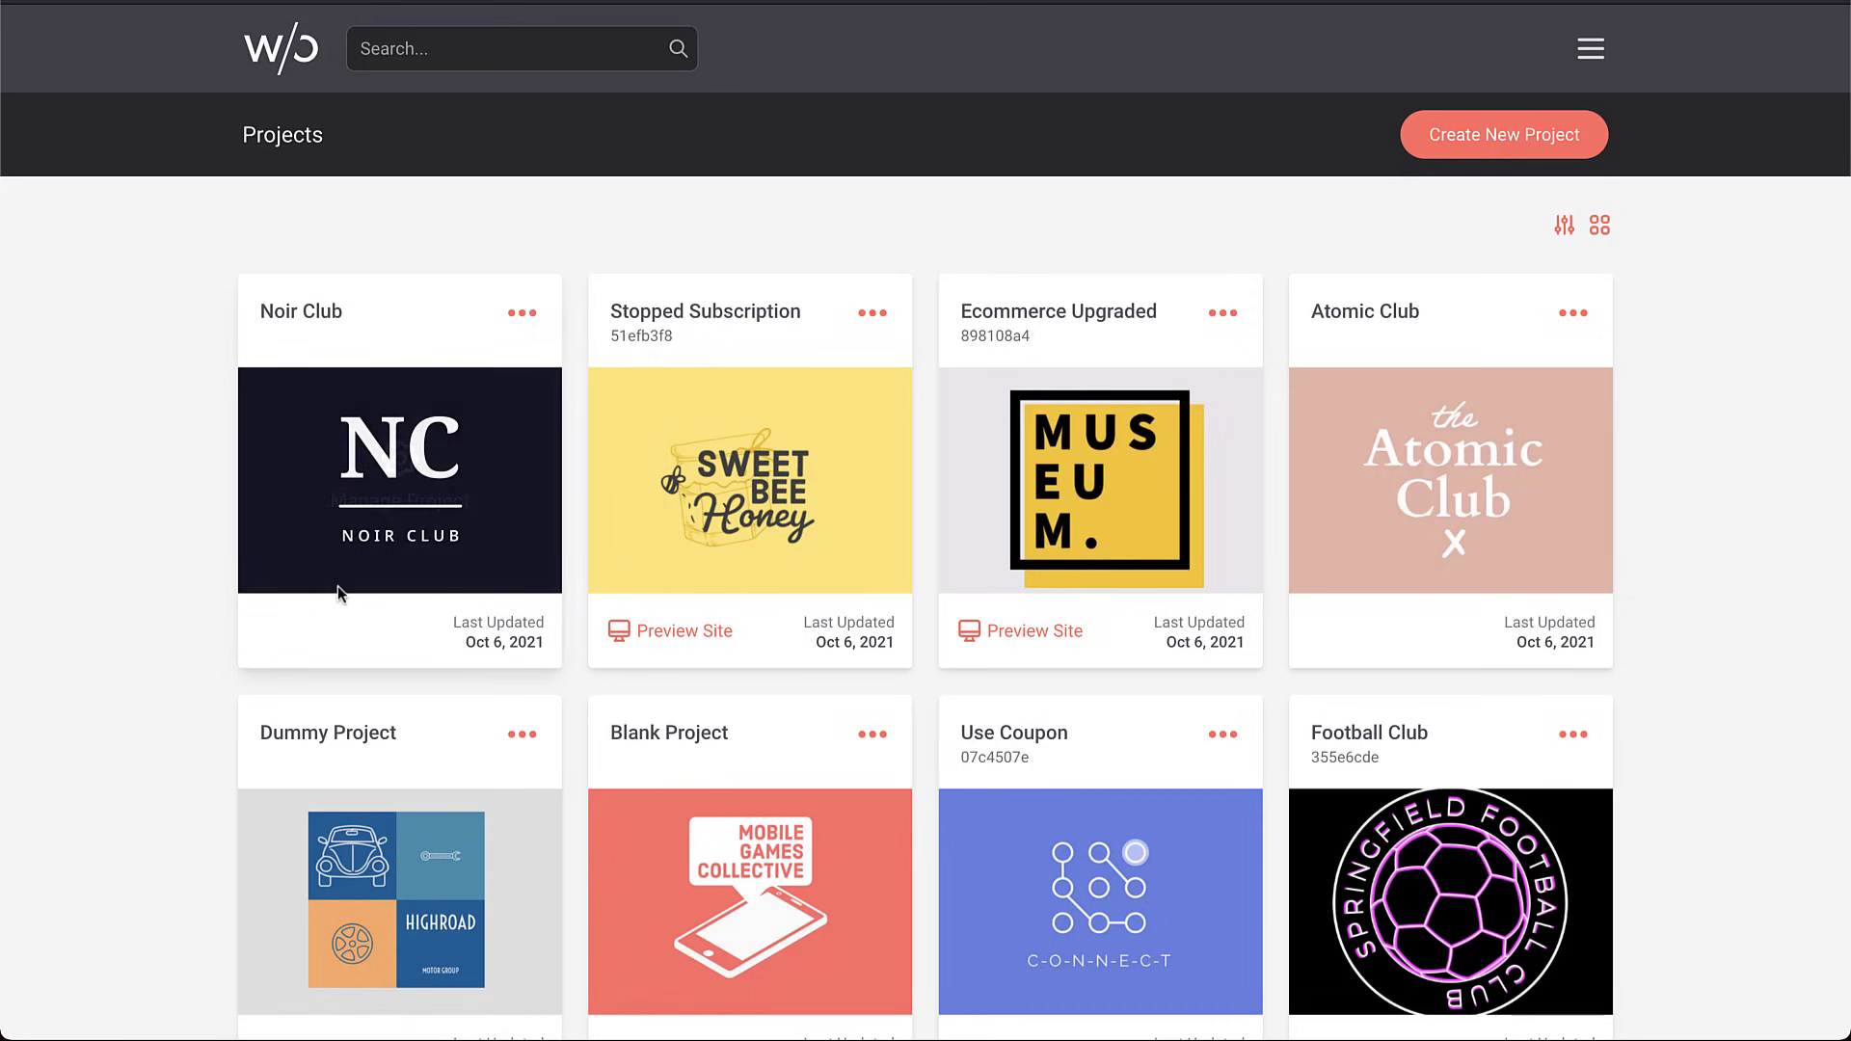
pyautogui.click(401, 497)
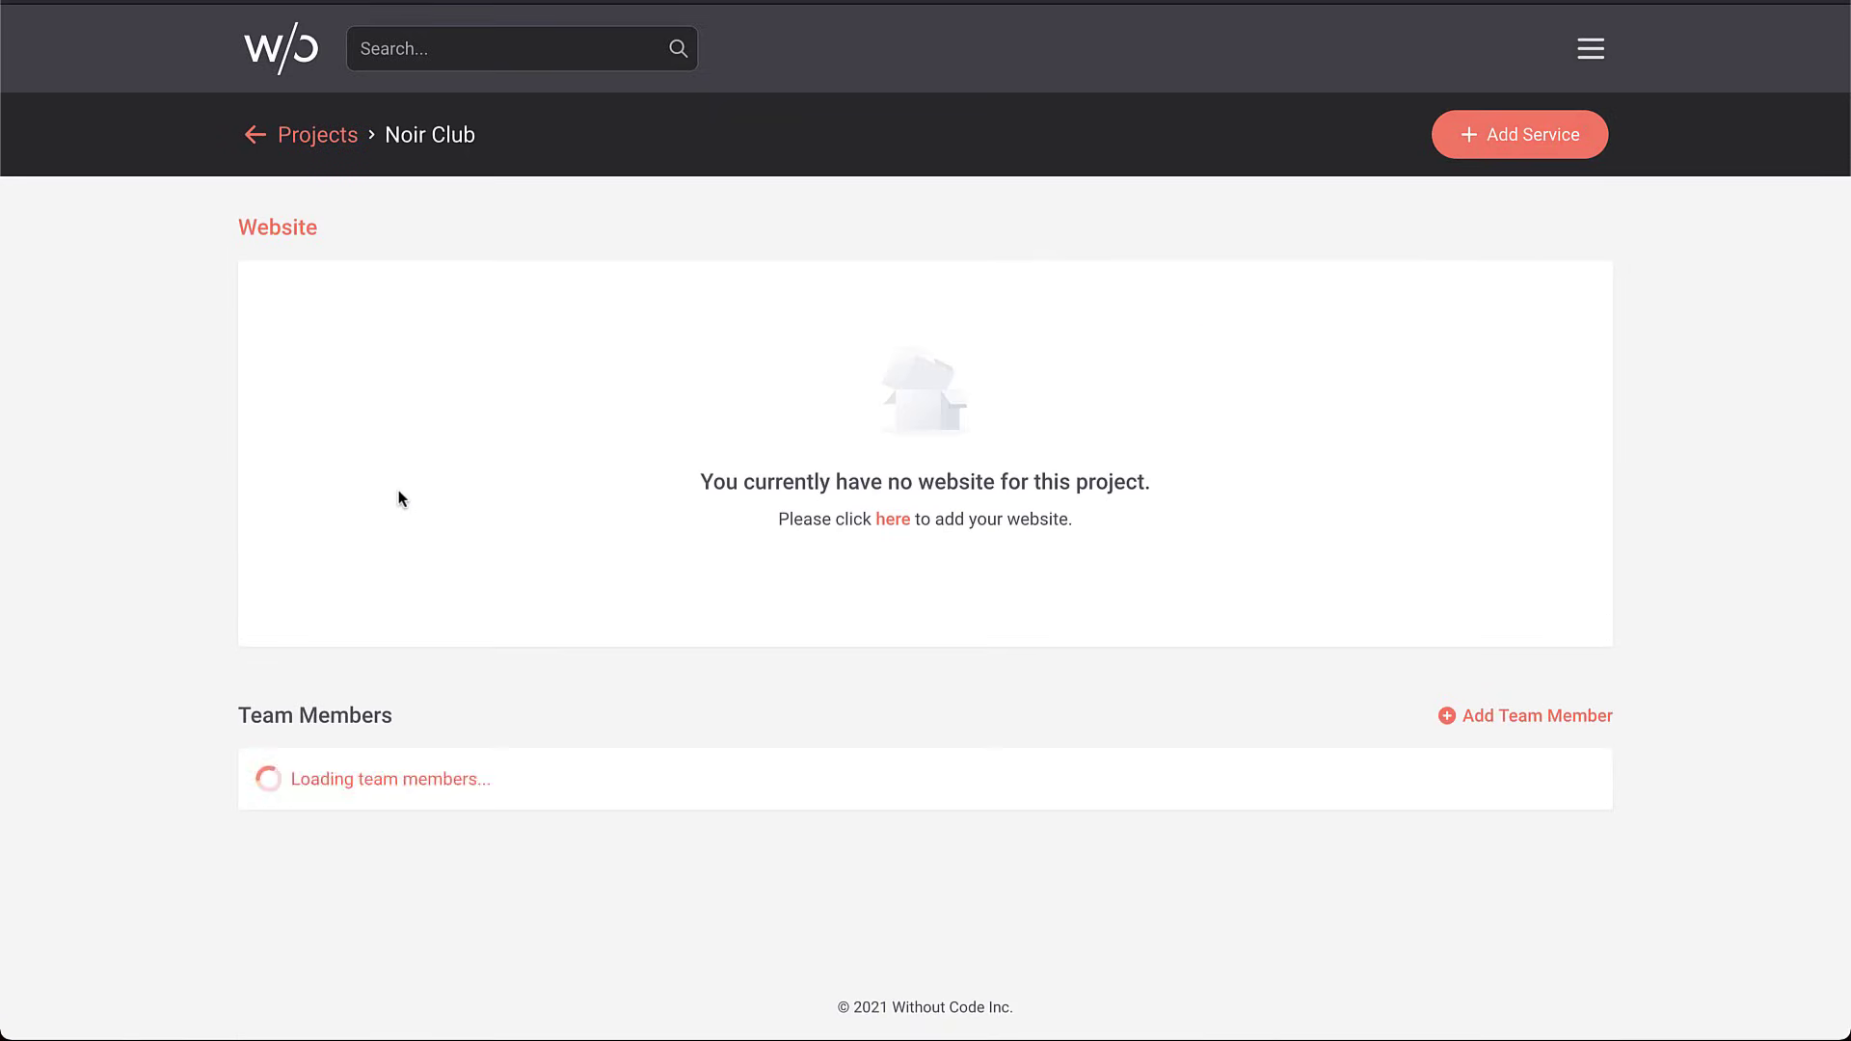
# Add a Noir Club website from the Renovation and Construction template
pyautogui.click(893, 521)
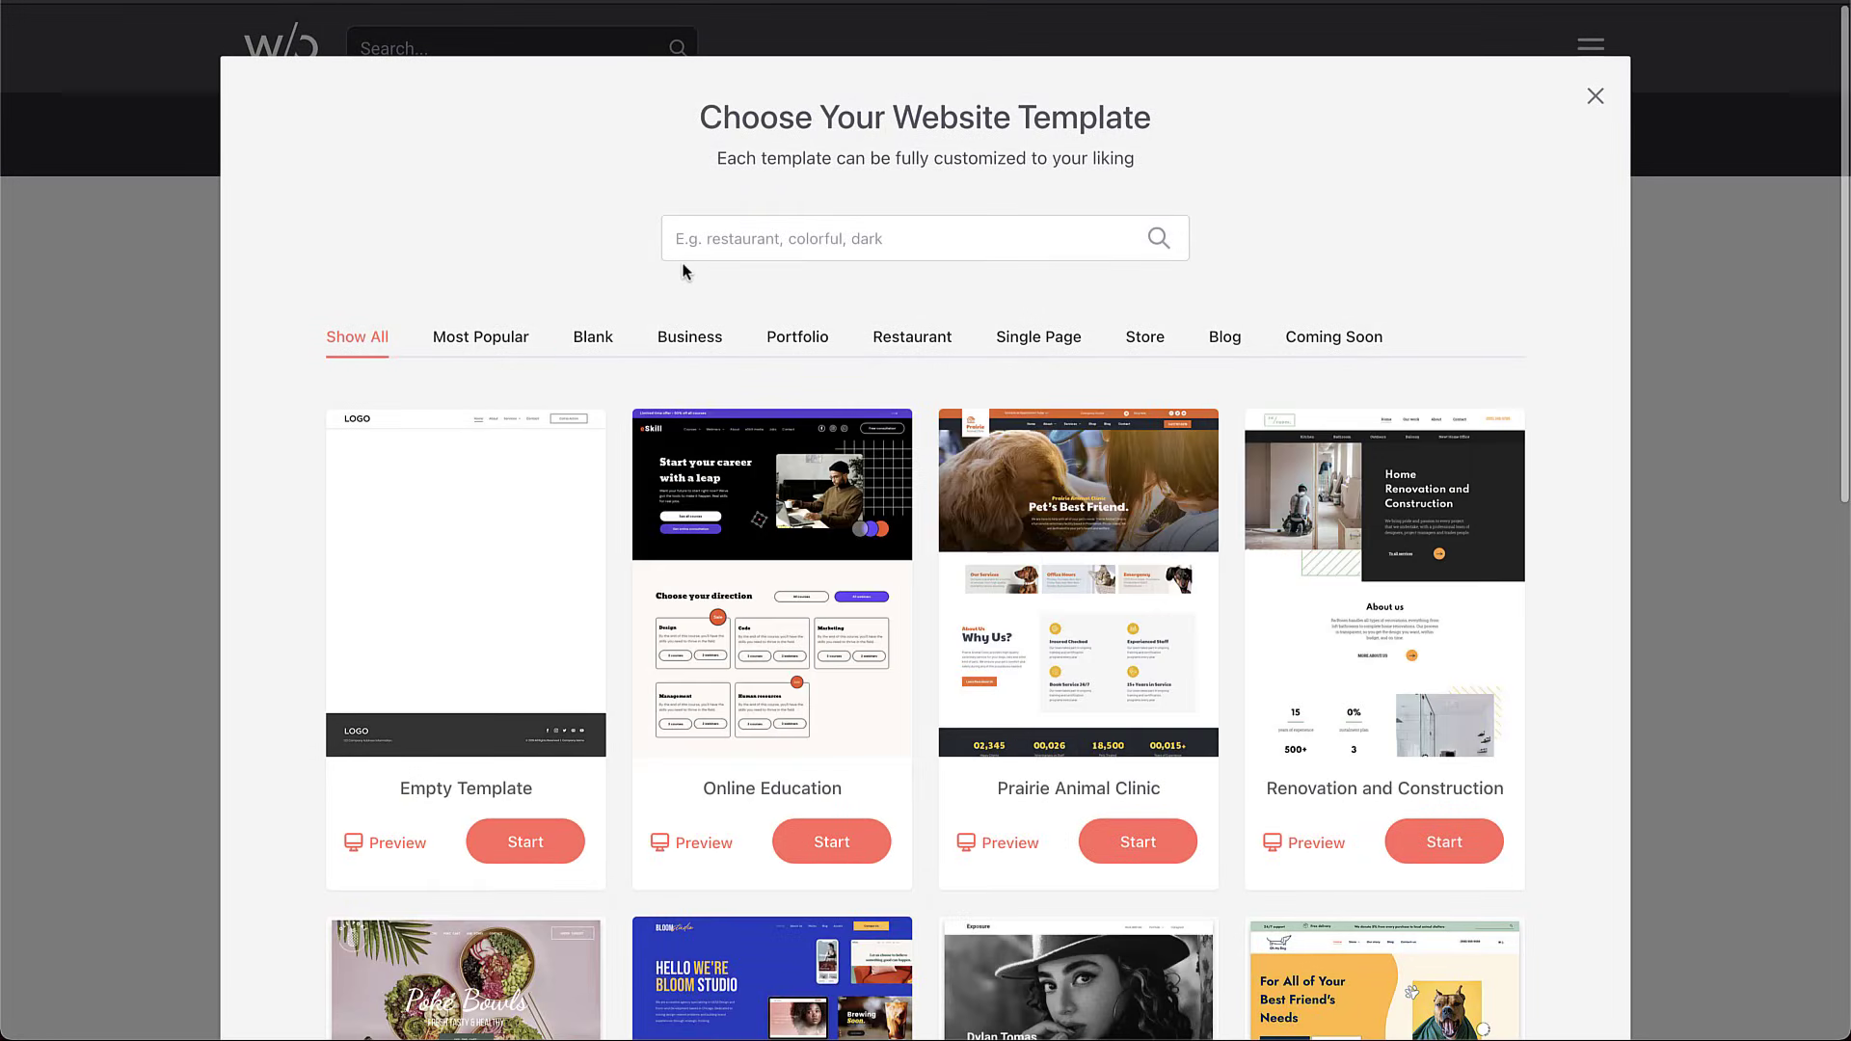
pyautogui.click(1447, 839)
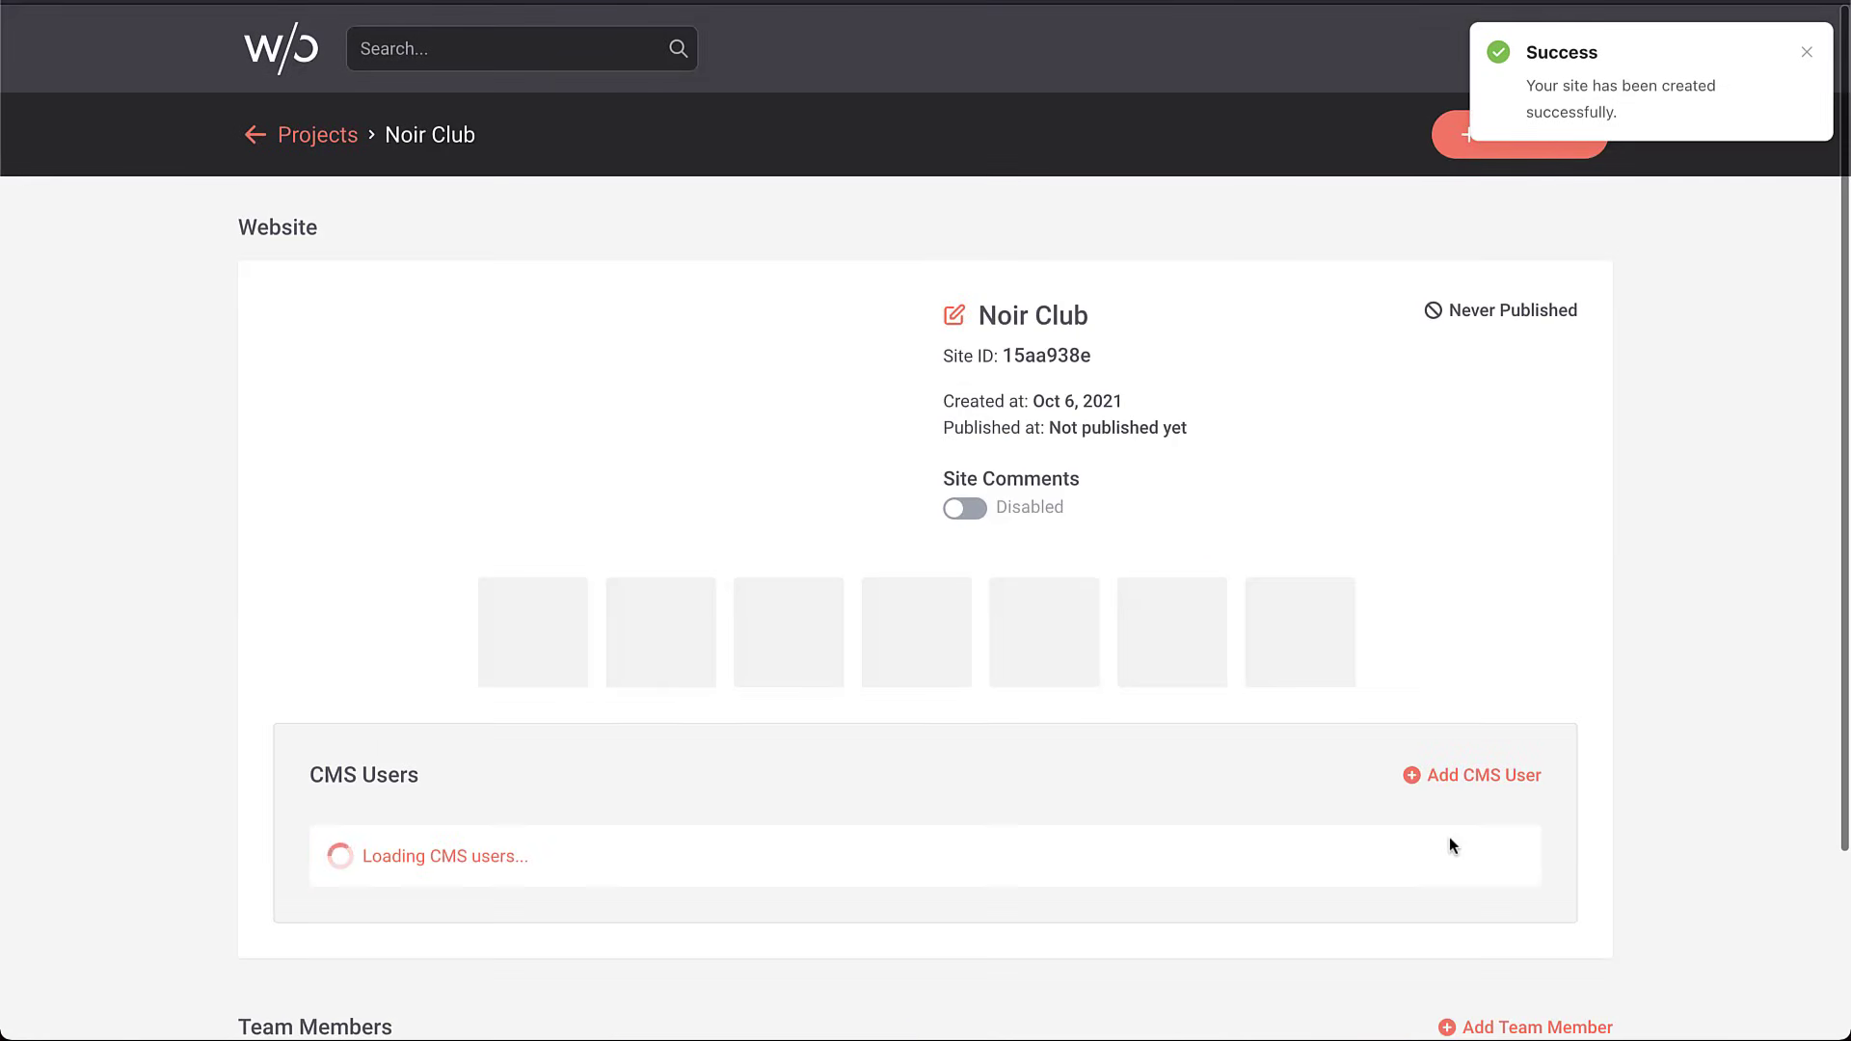
pyautogui.click(1807, 52)
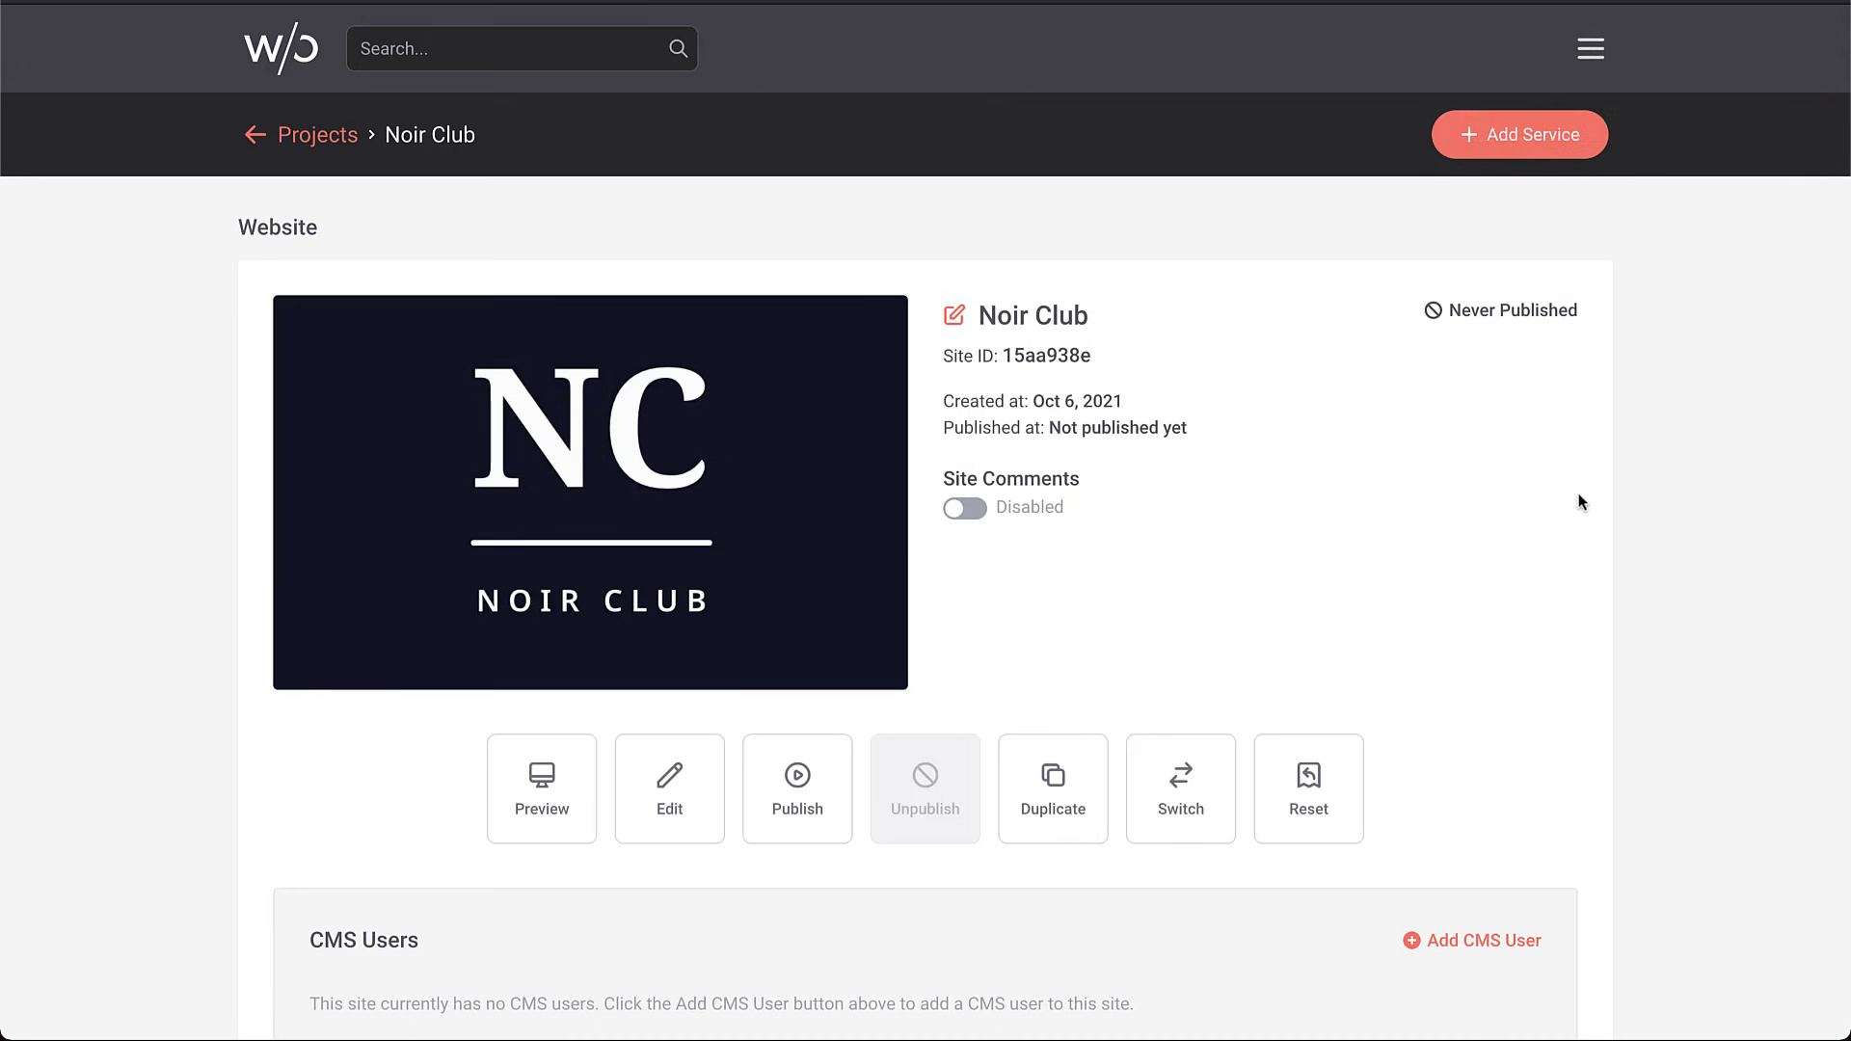
pyautogui.moveTo(482, 425)
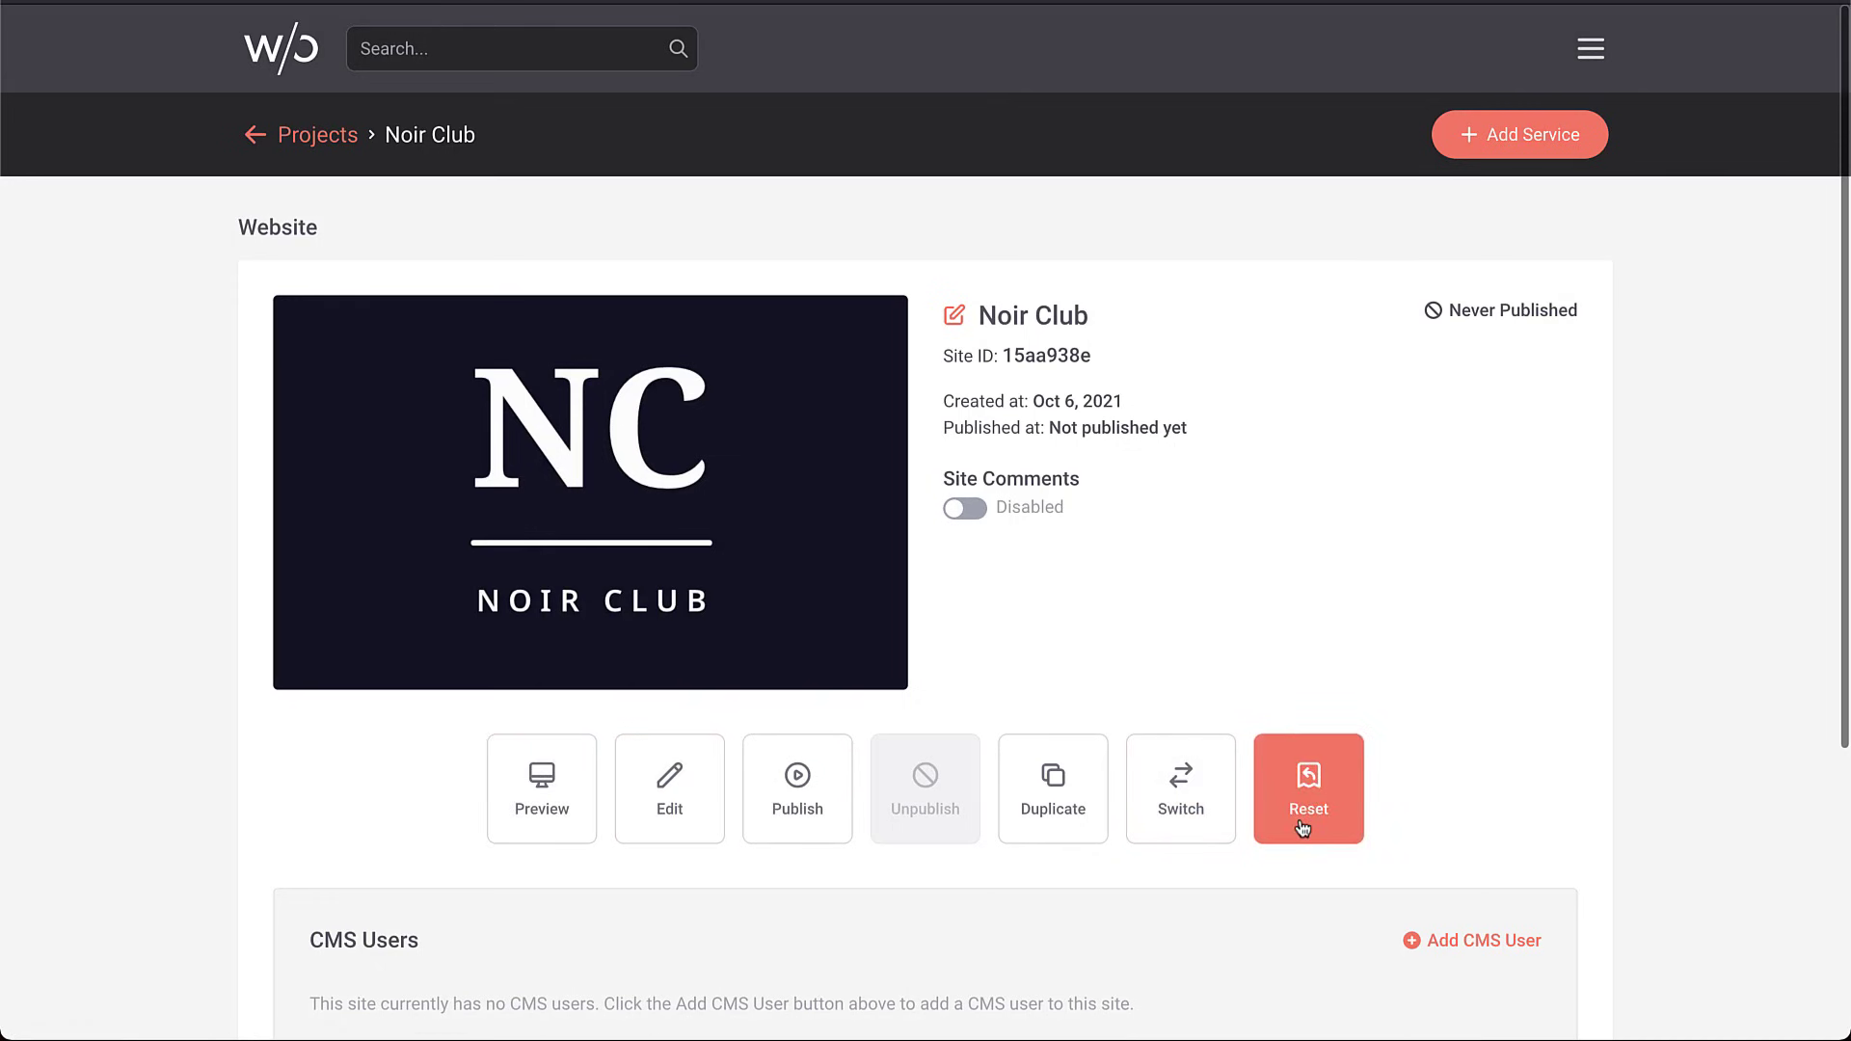
# Open the Add CMS User form and close it without adding anyone
pyautogui.scroll(-4, 1302, 827)
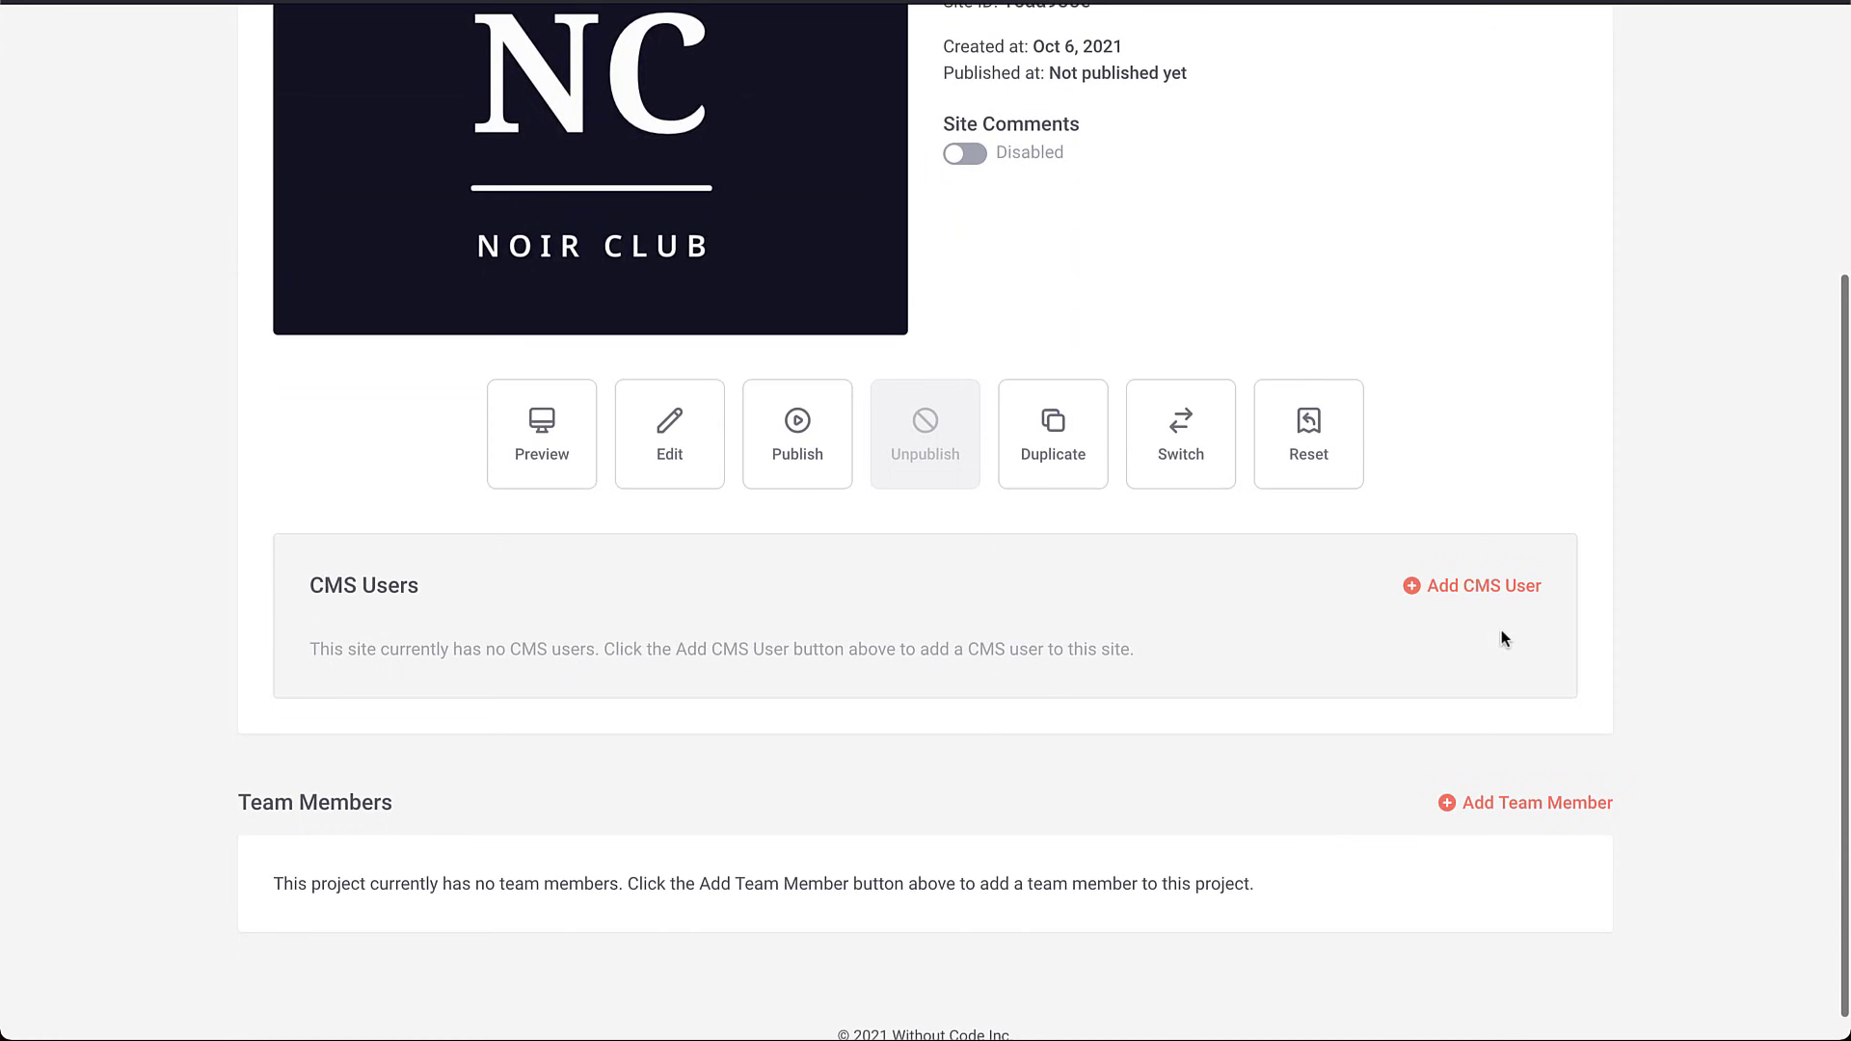
pyautogui.click(1496, 588)
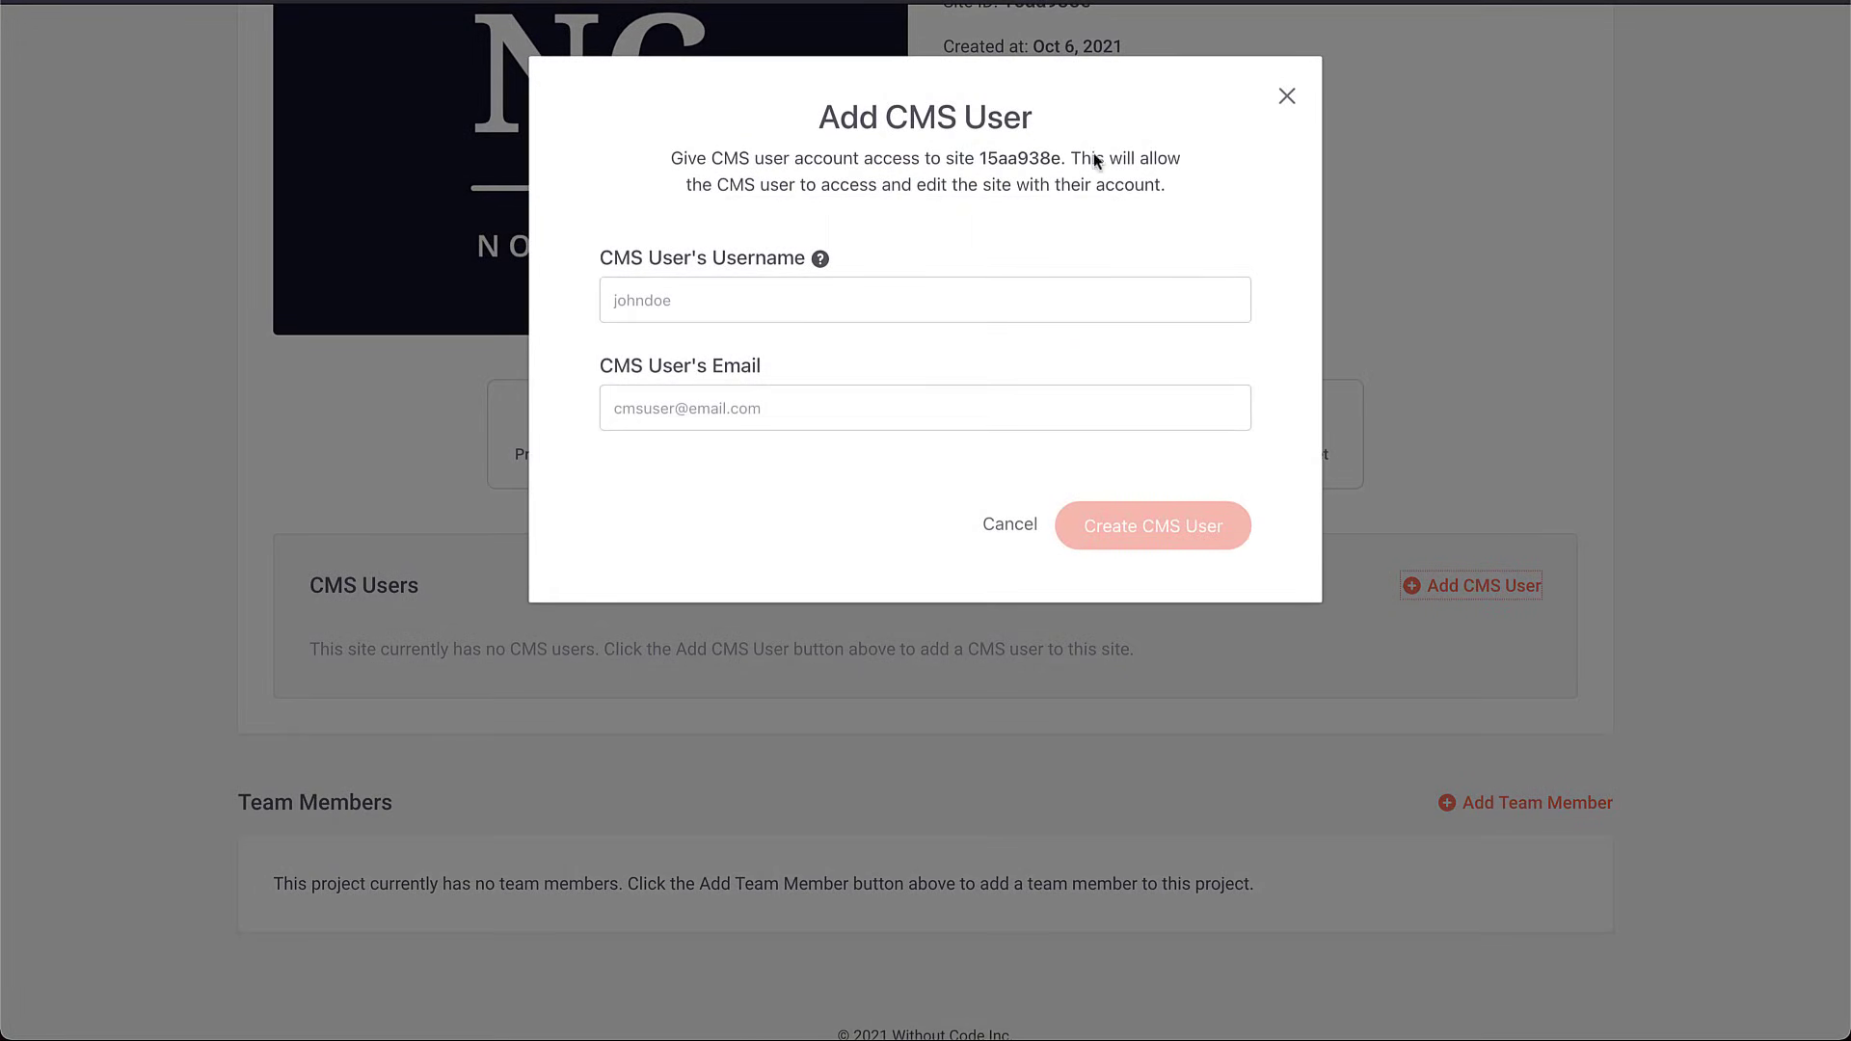
pyautogui.click(1286, 96)
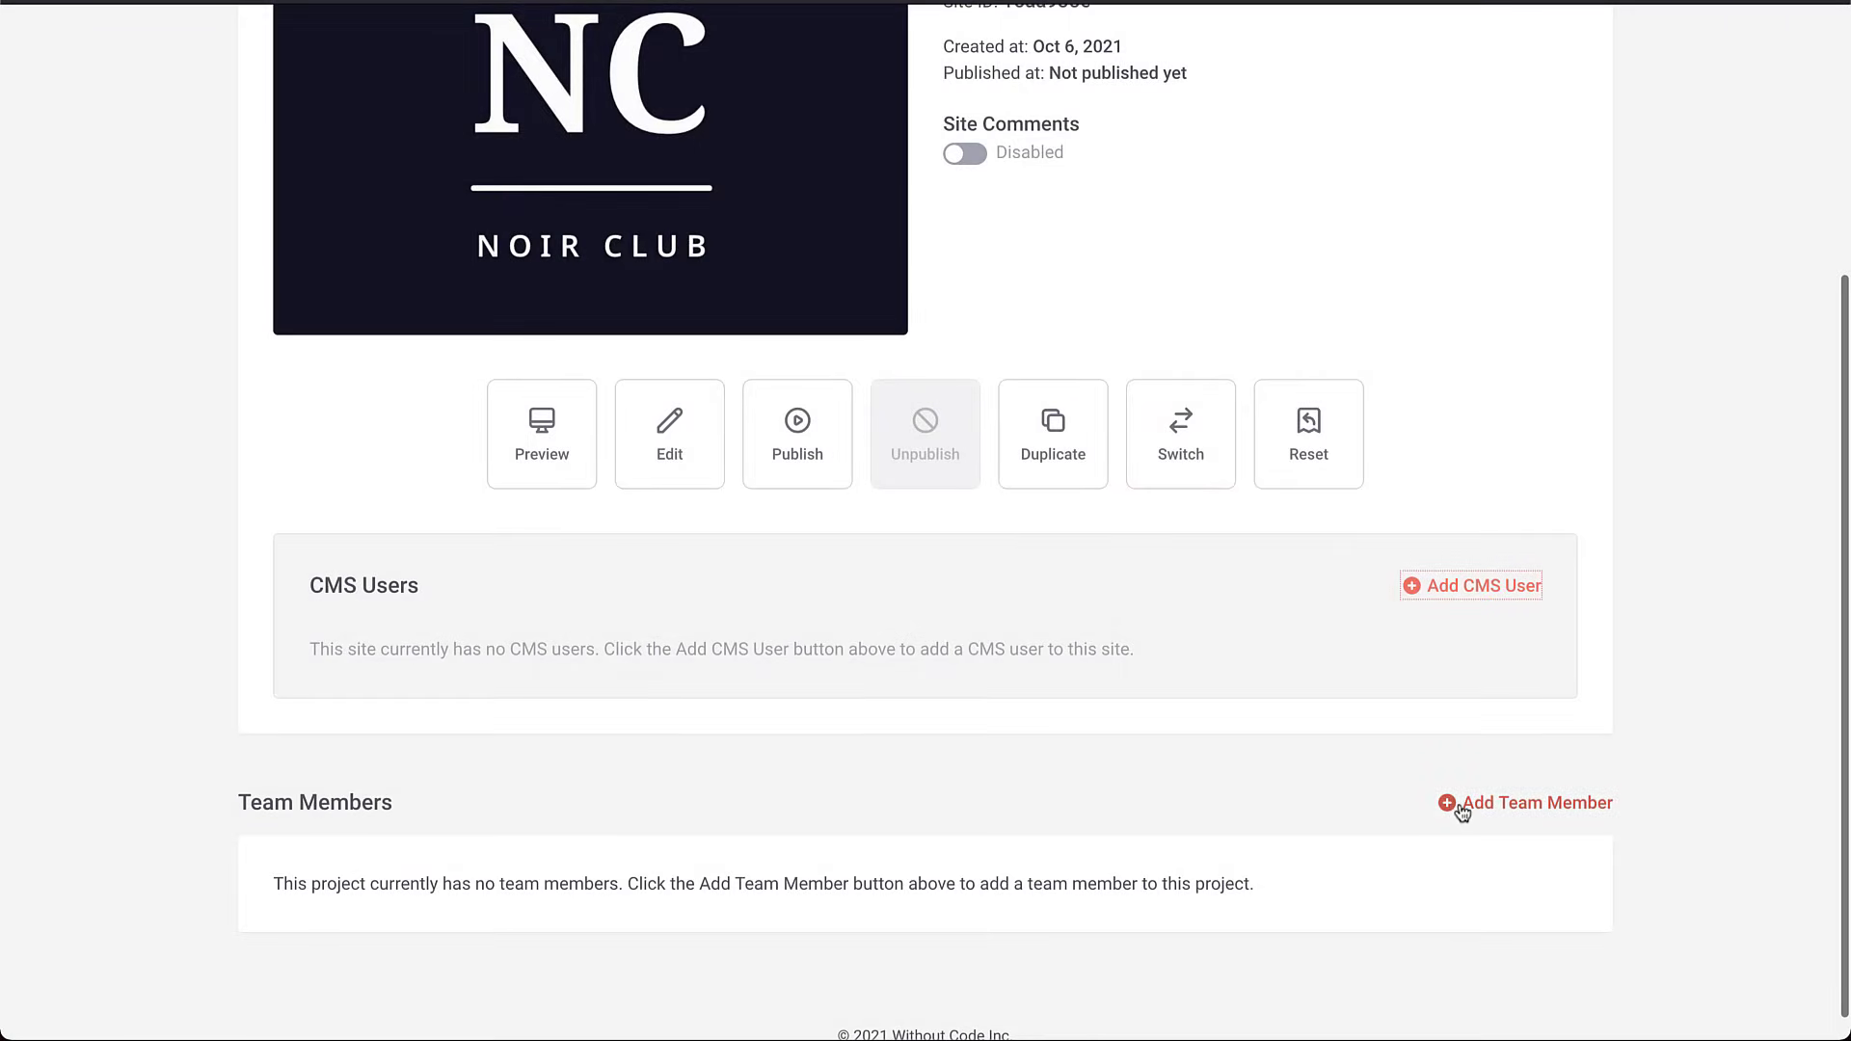
pyautogui.scroll(4, 1418, 864)
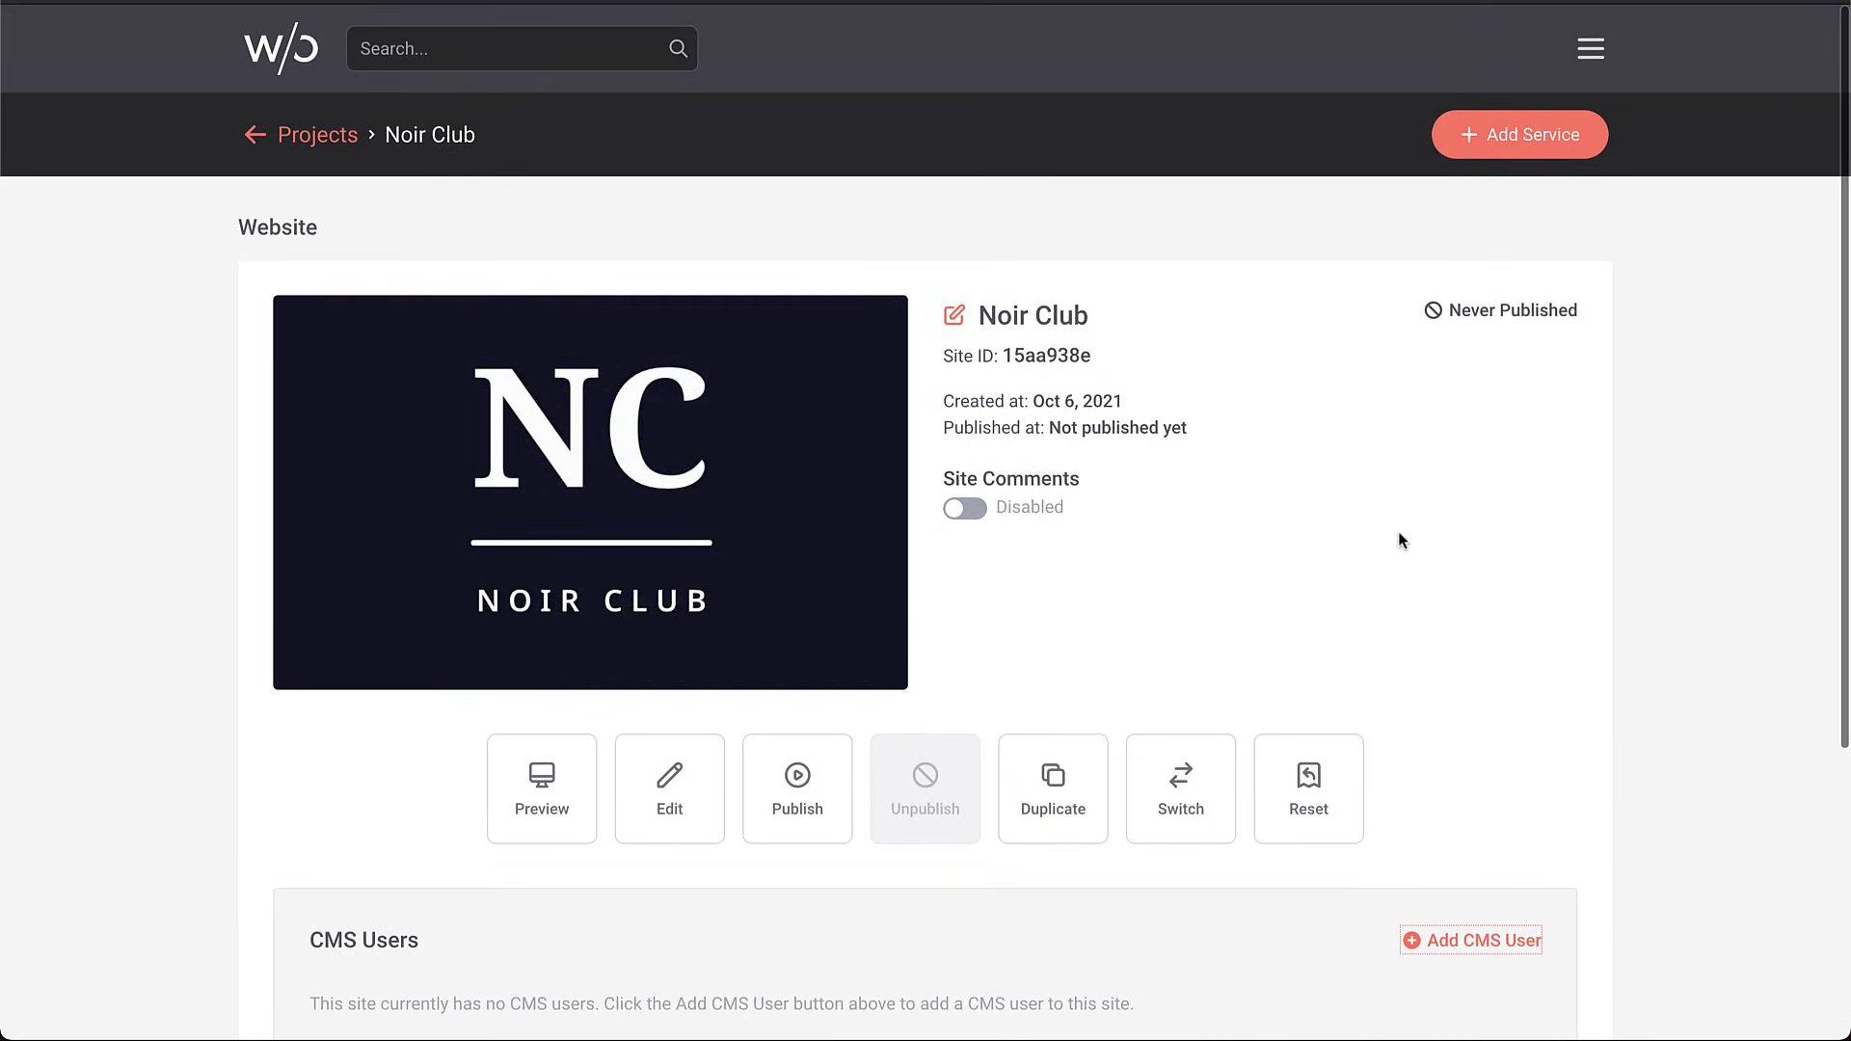
pyautogui.click(1470, 141)
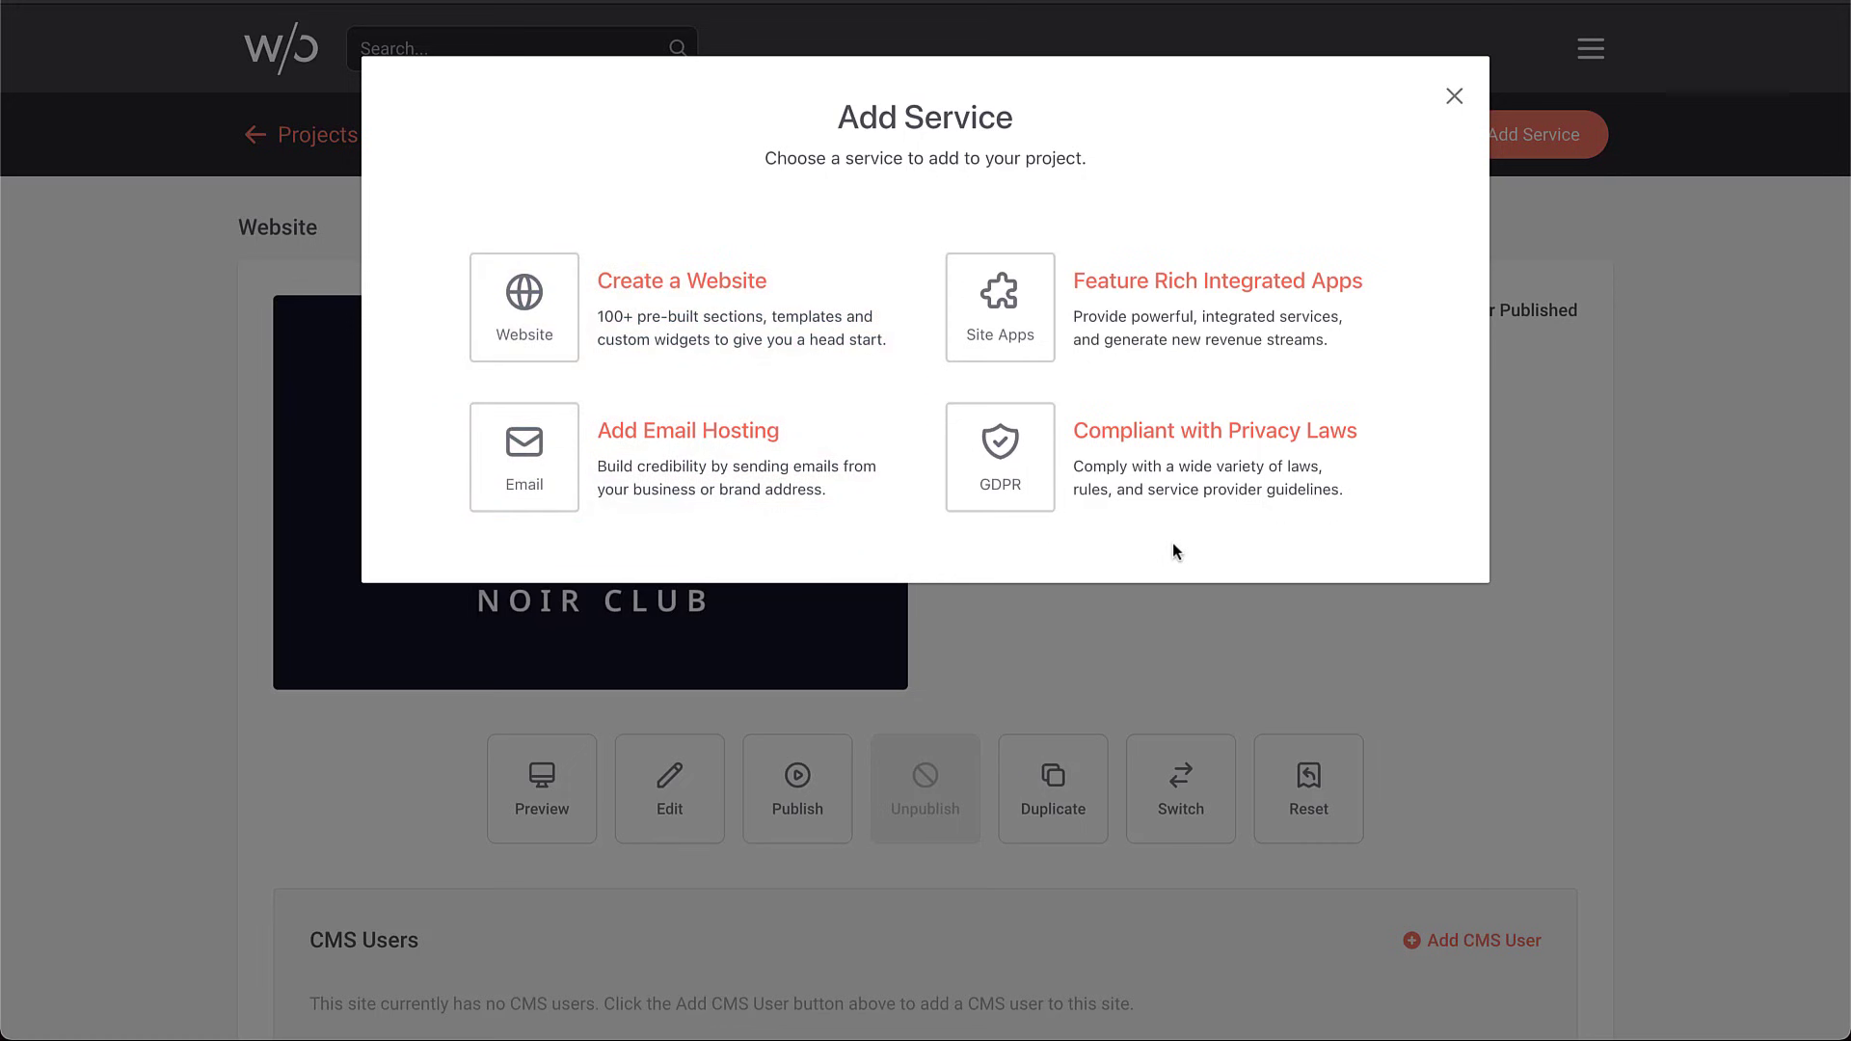
# Close the service choices, then review the hosting plans and dismiss them without choosing
pyautogui.click(1454, 94)
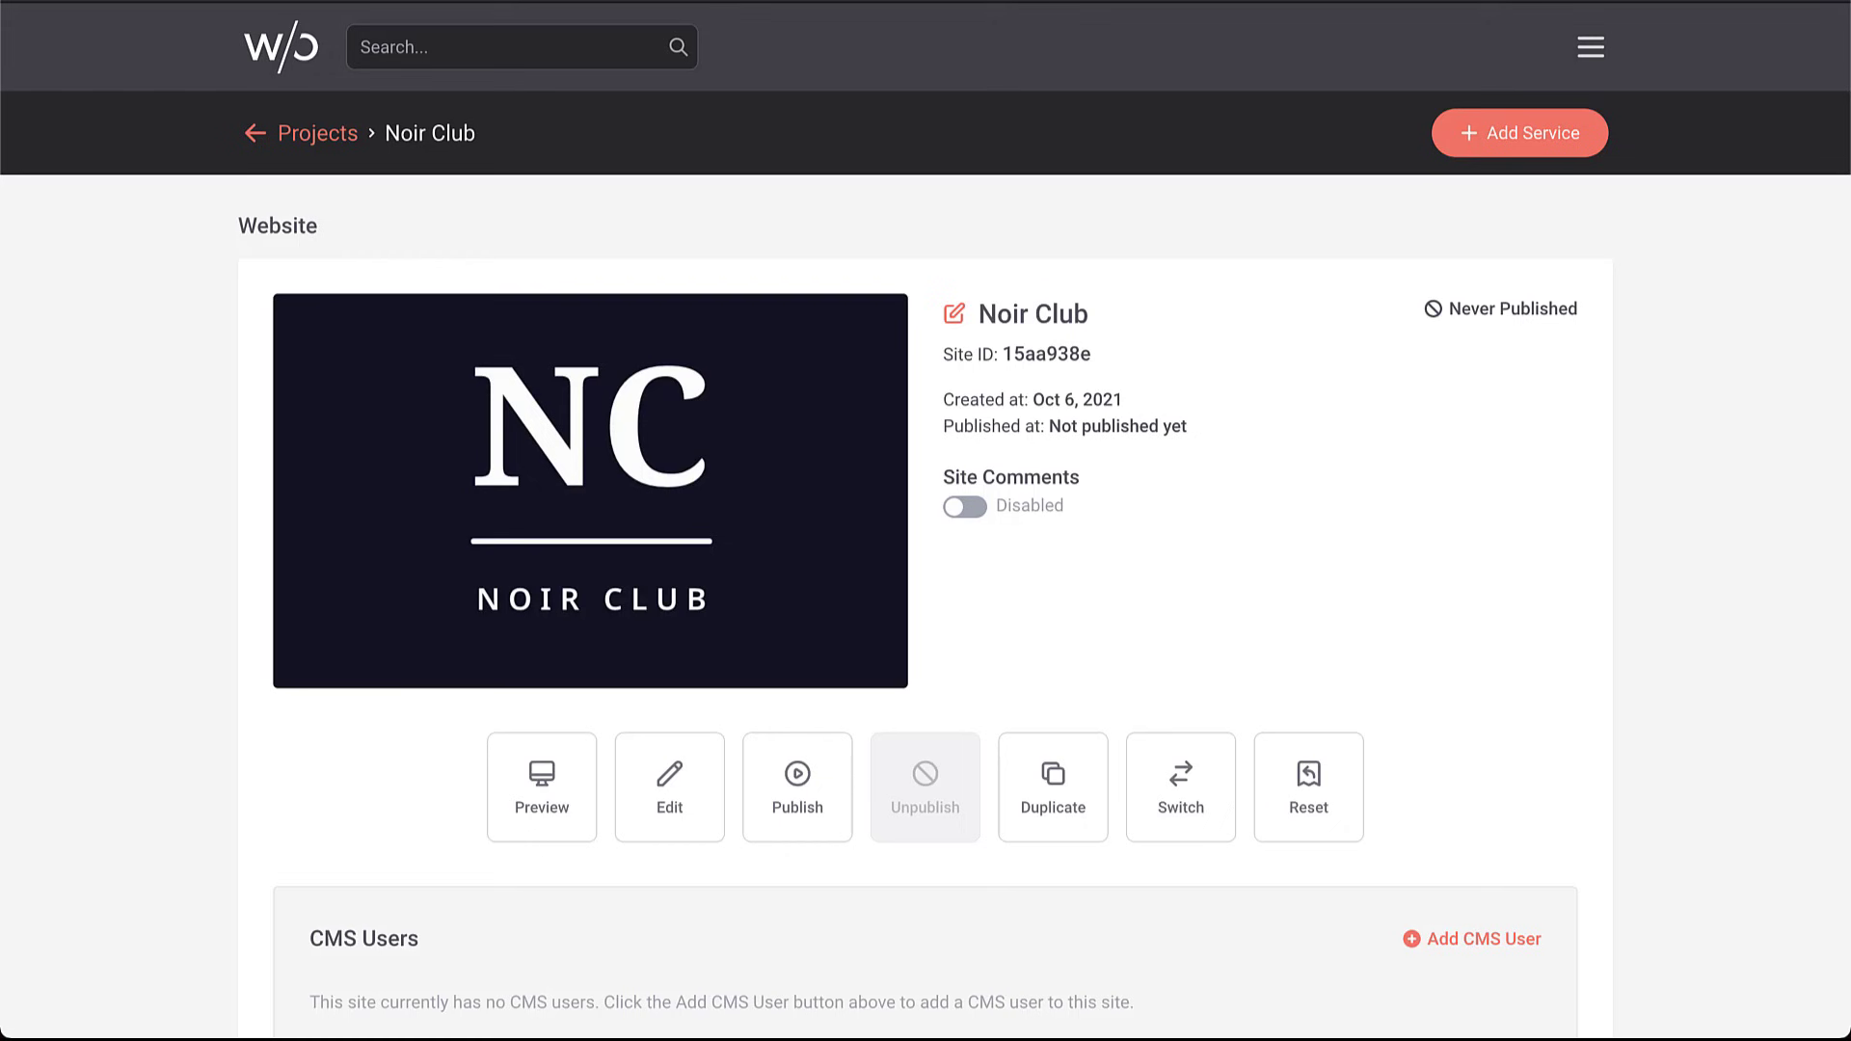
pyautogui.click(798, 781)
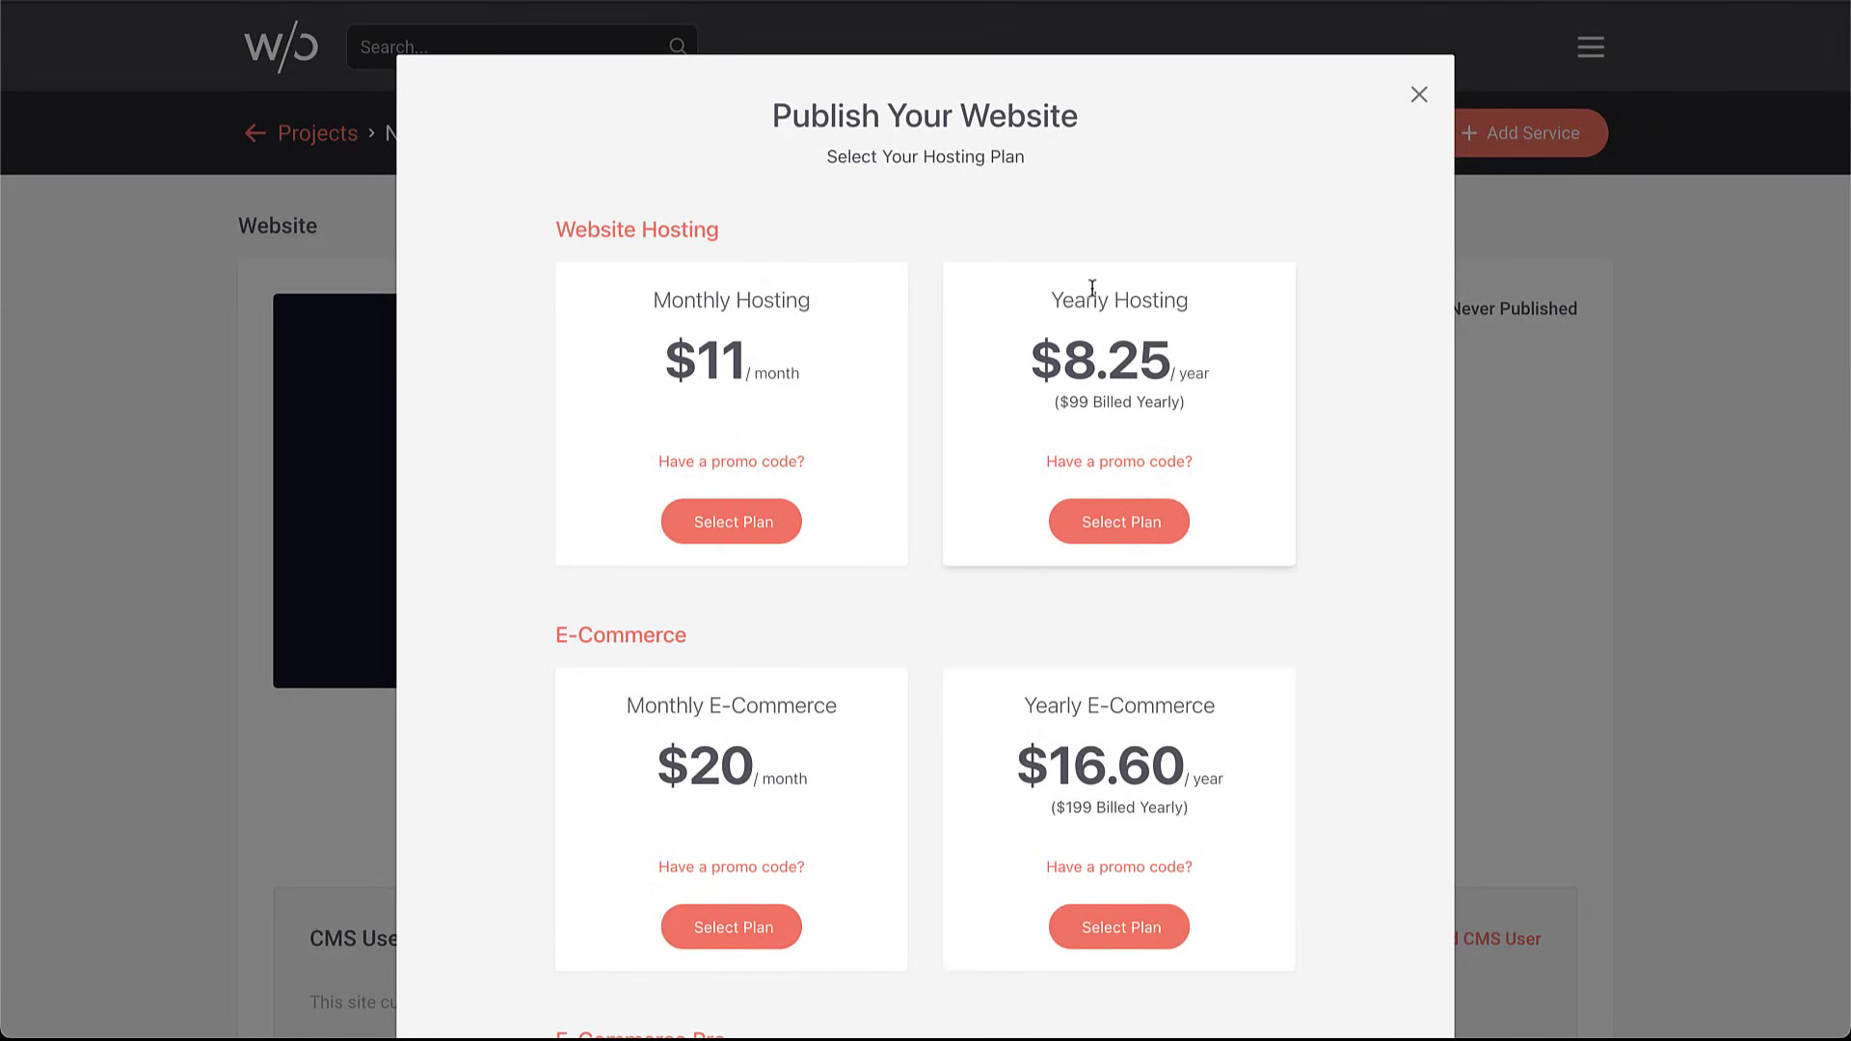
pyautogui.scroll(-1, 832, 464)
pyautogui.scroll(1, 831, 464)
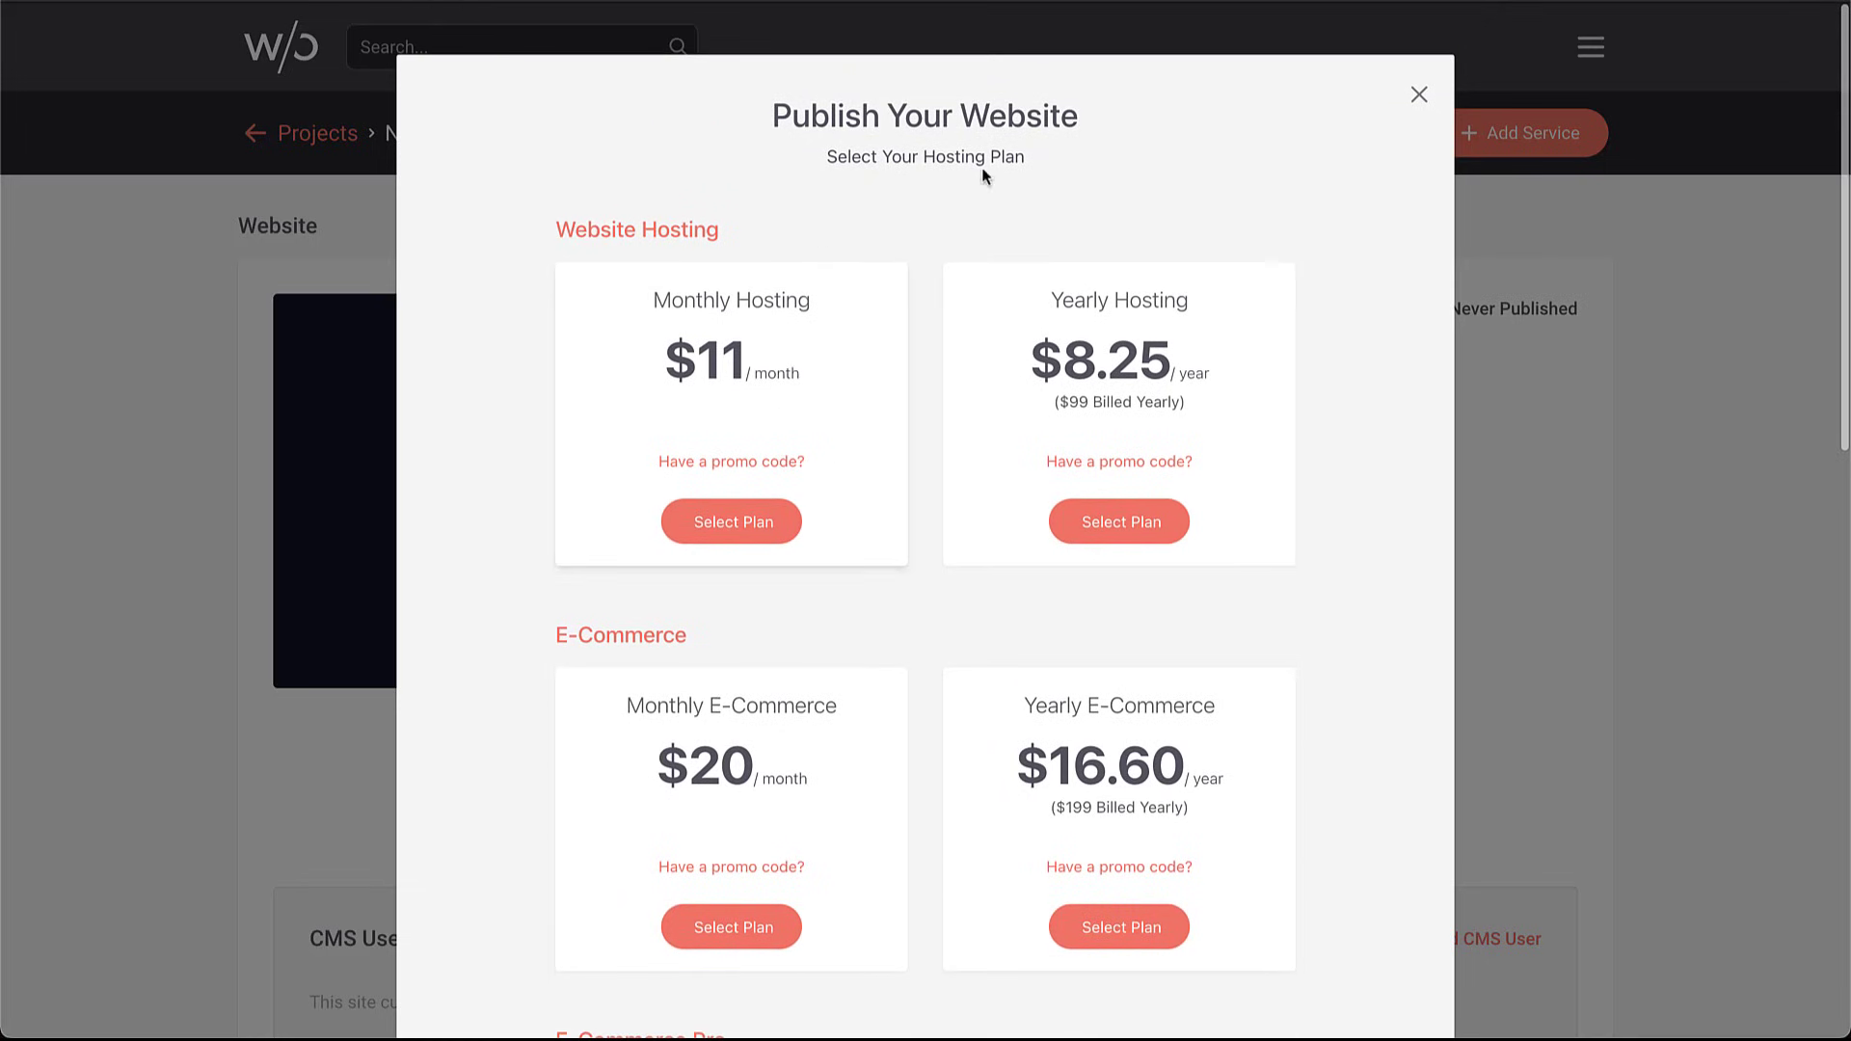
pyautogui.click(1419, 97)
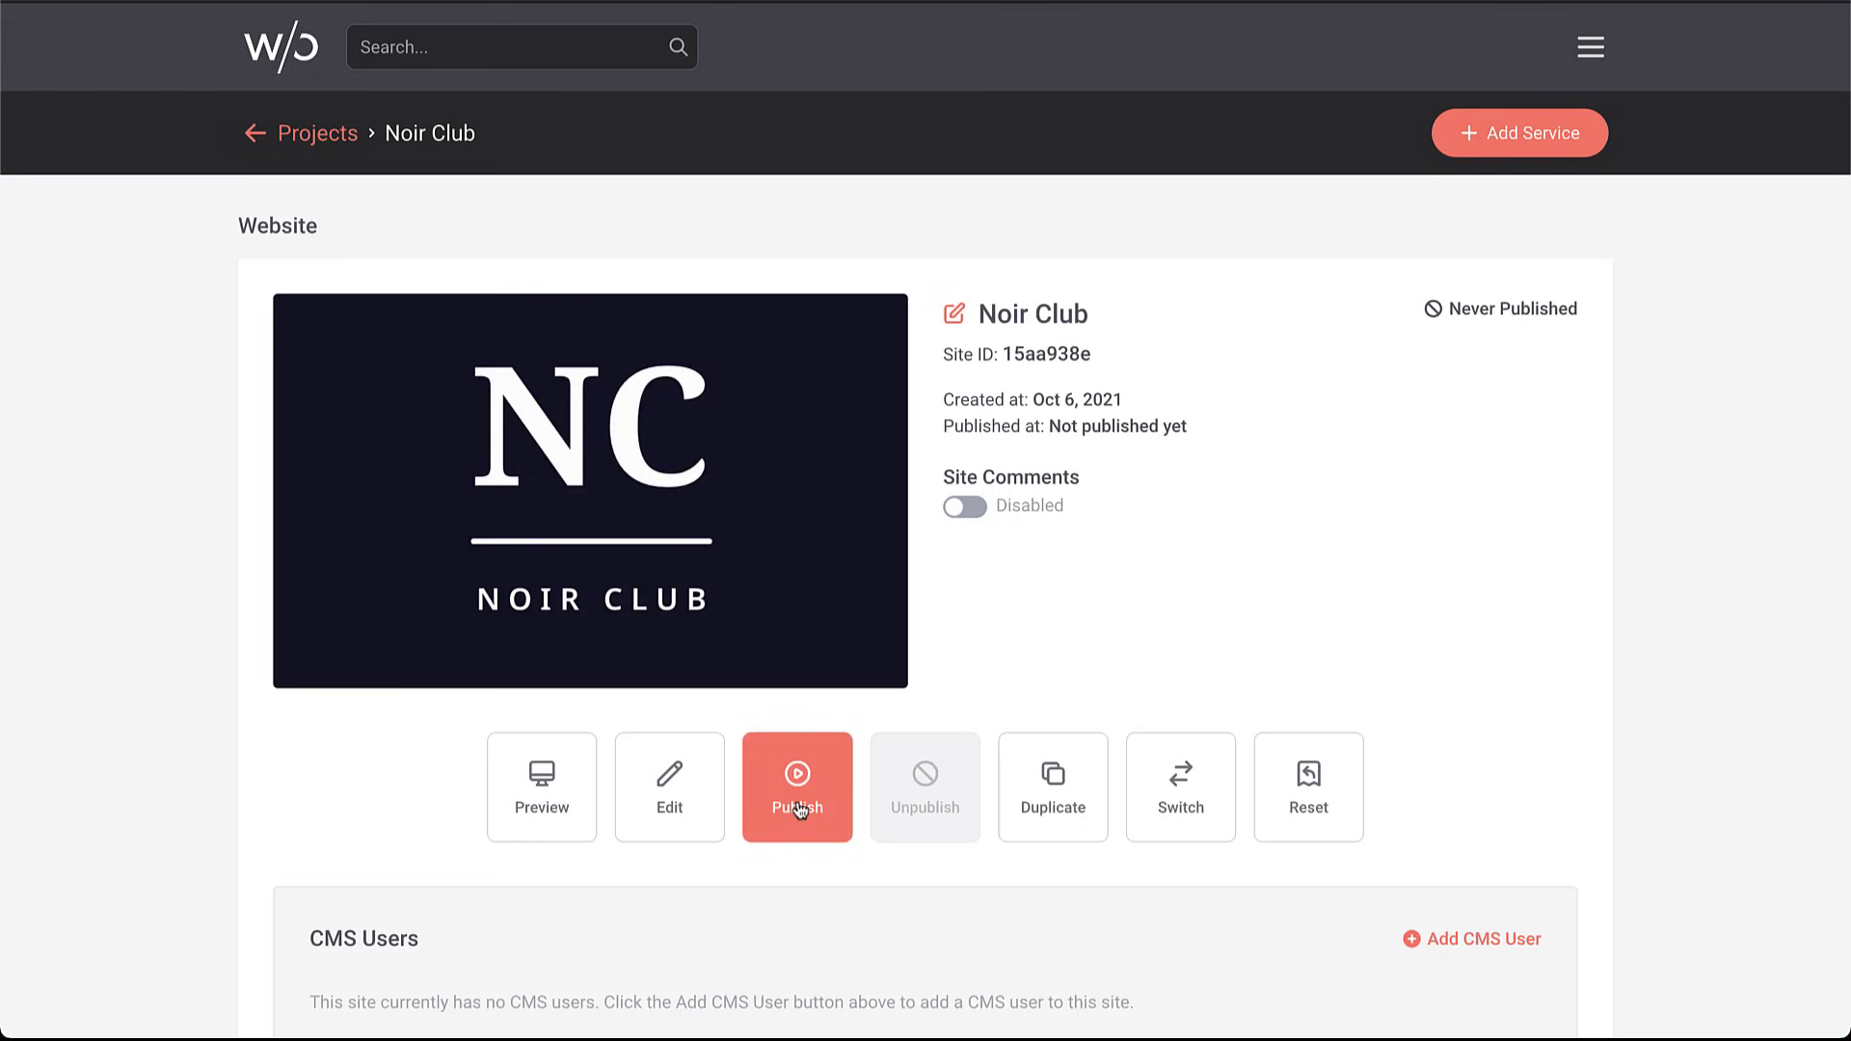
pyautogui.moveTo(738, 550)
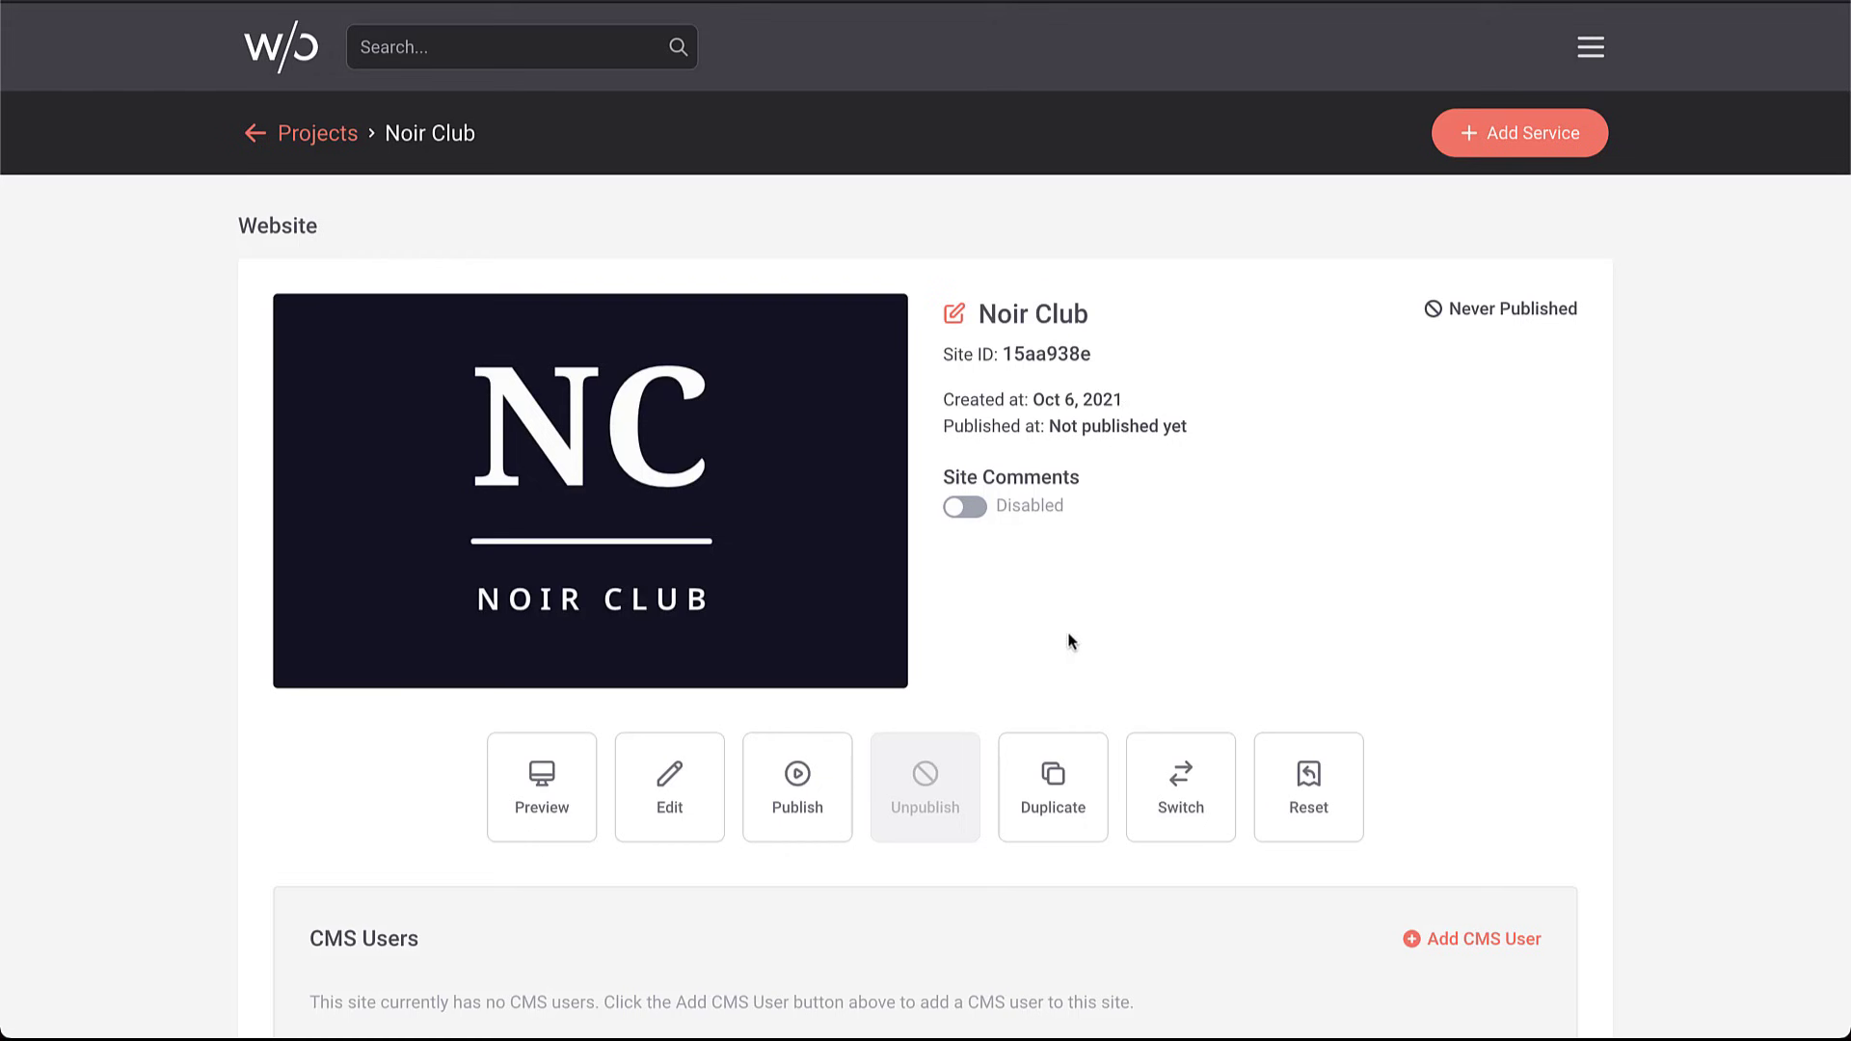
# Choose the $11 Monthly Hosting plan and confirm the $11.00/month Stripe subscription
pyautogui.click(795, 774)
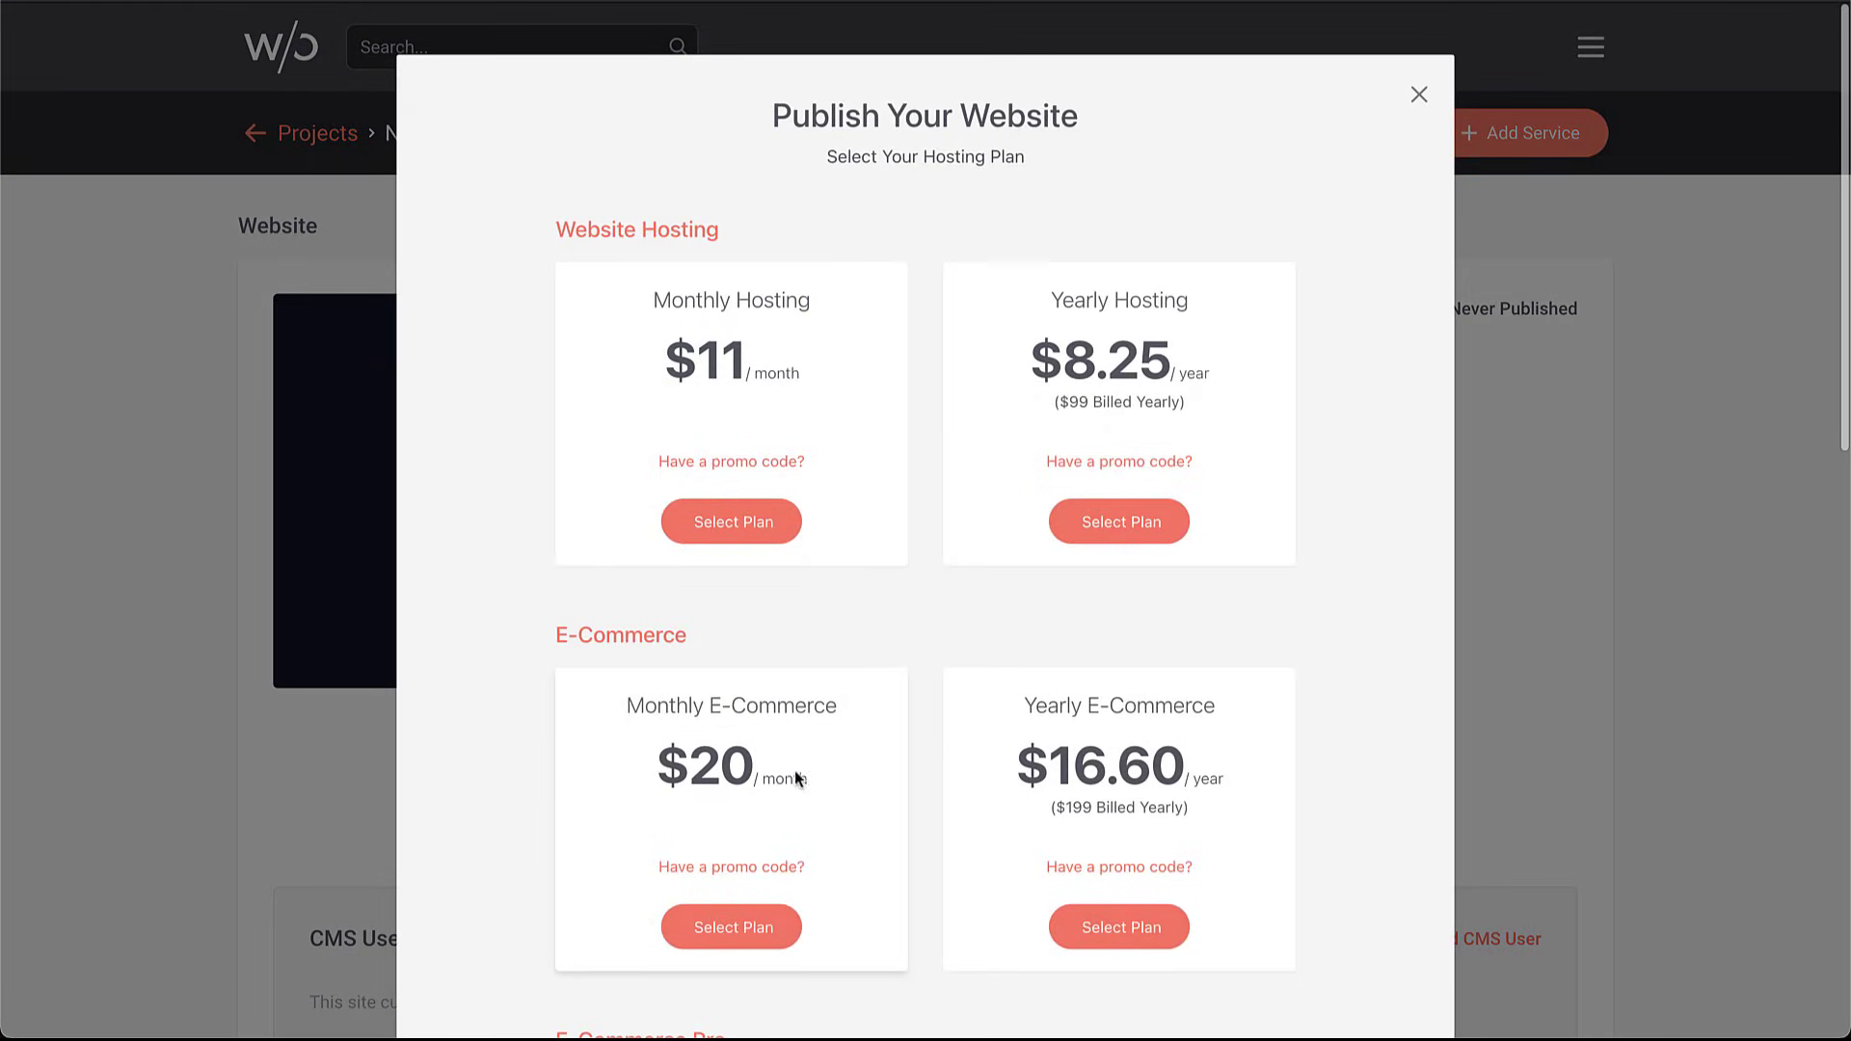
pyautogui.click(739, 524)
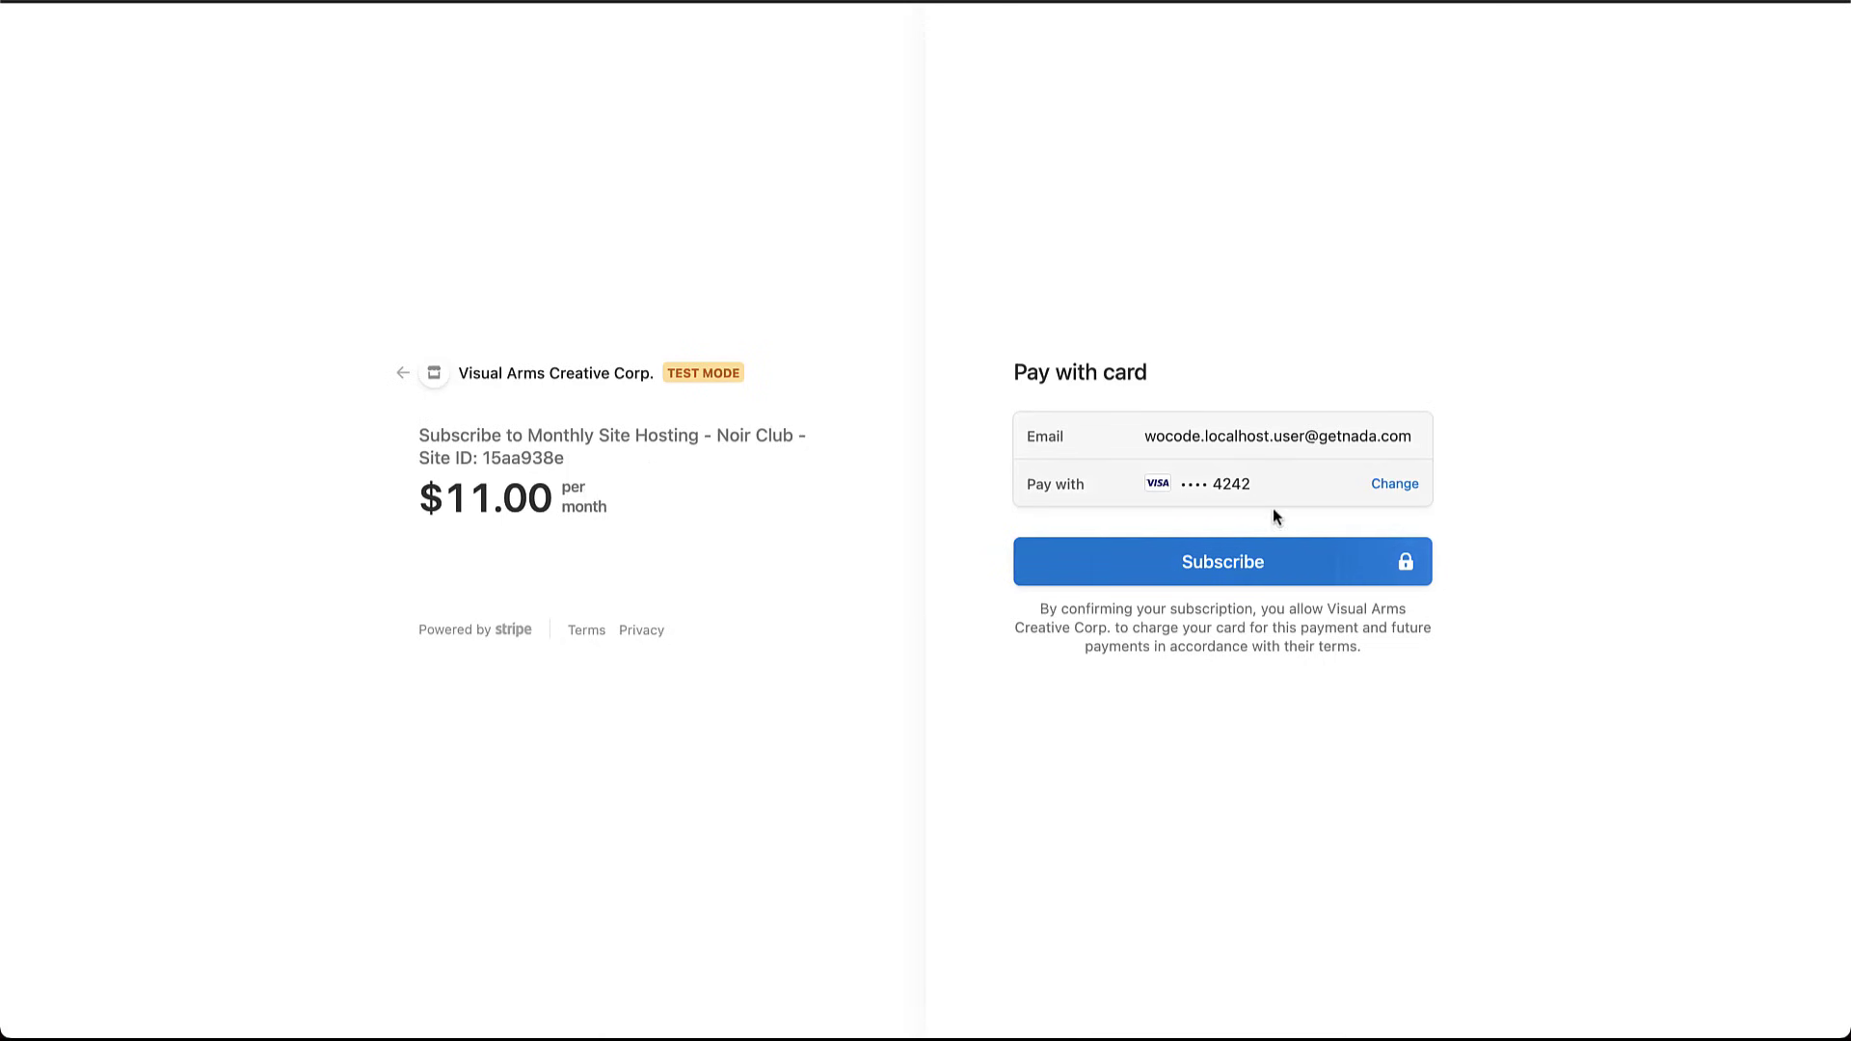
pyautogui.click(1242, 572)
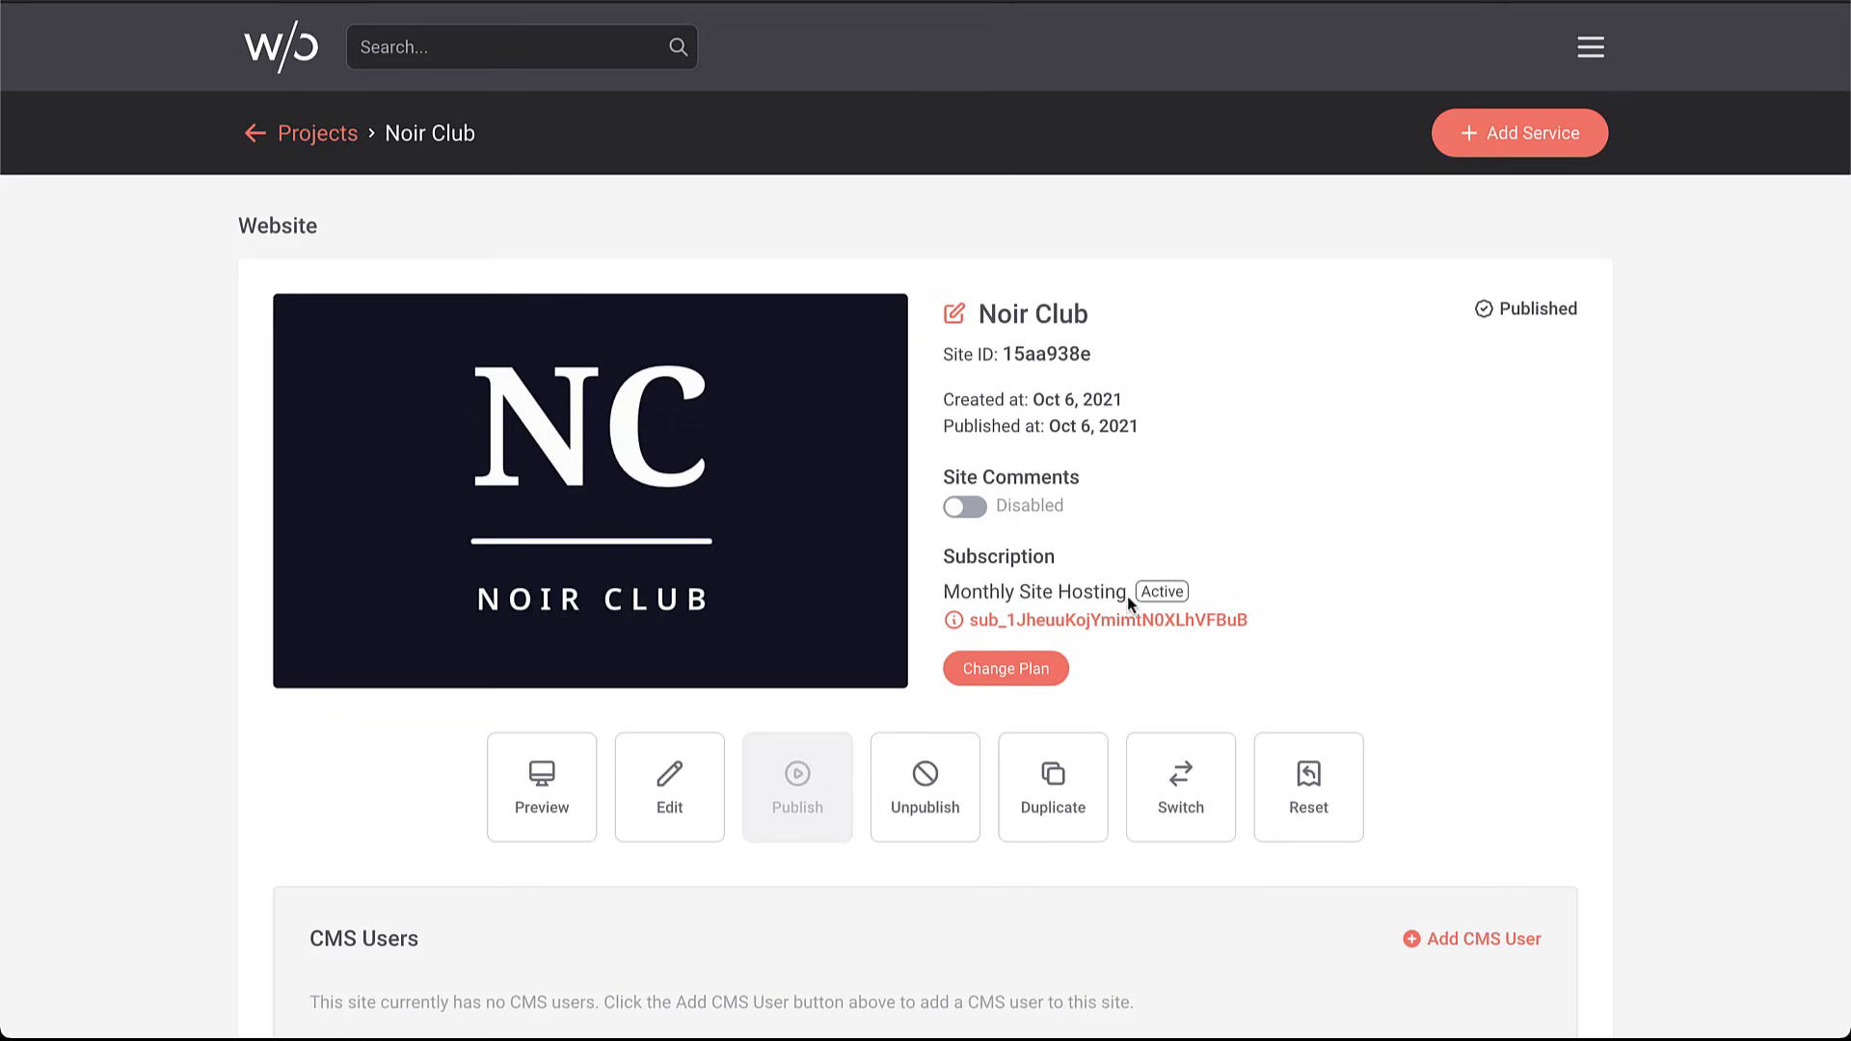
# Review the plan change options and close them, keeping Monthly Site Hosting
pyautogui.click(1010, 681)
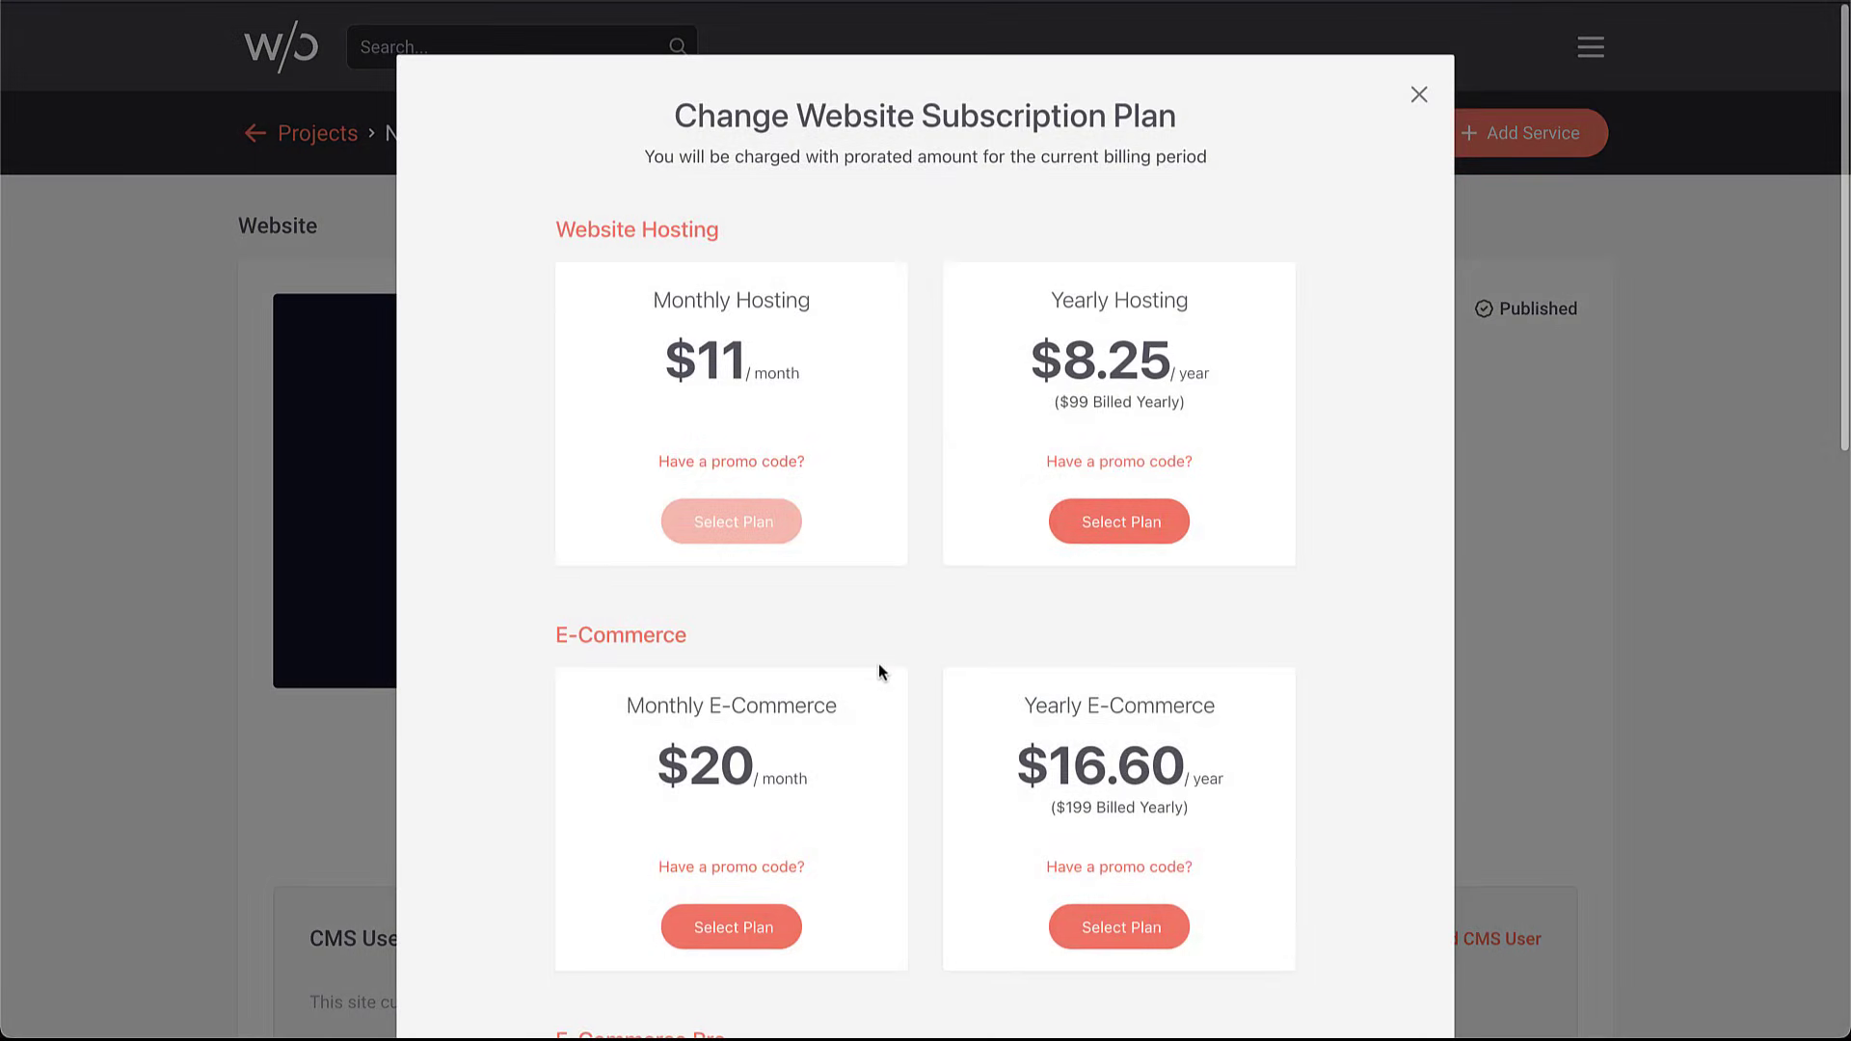
pyautogui.scroll(-4, 880, 673)
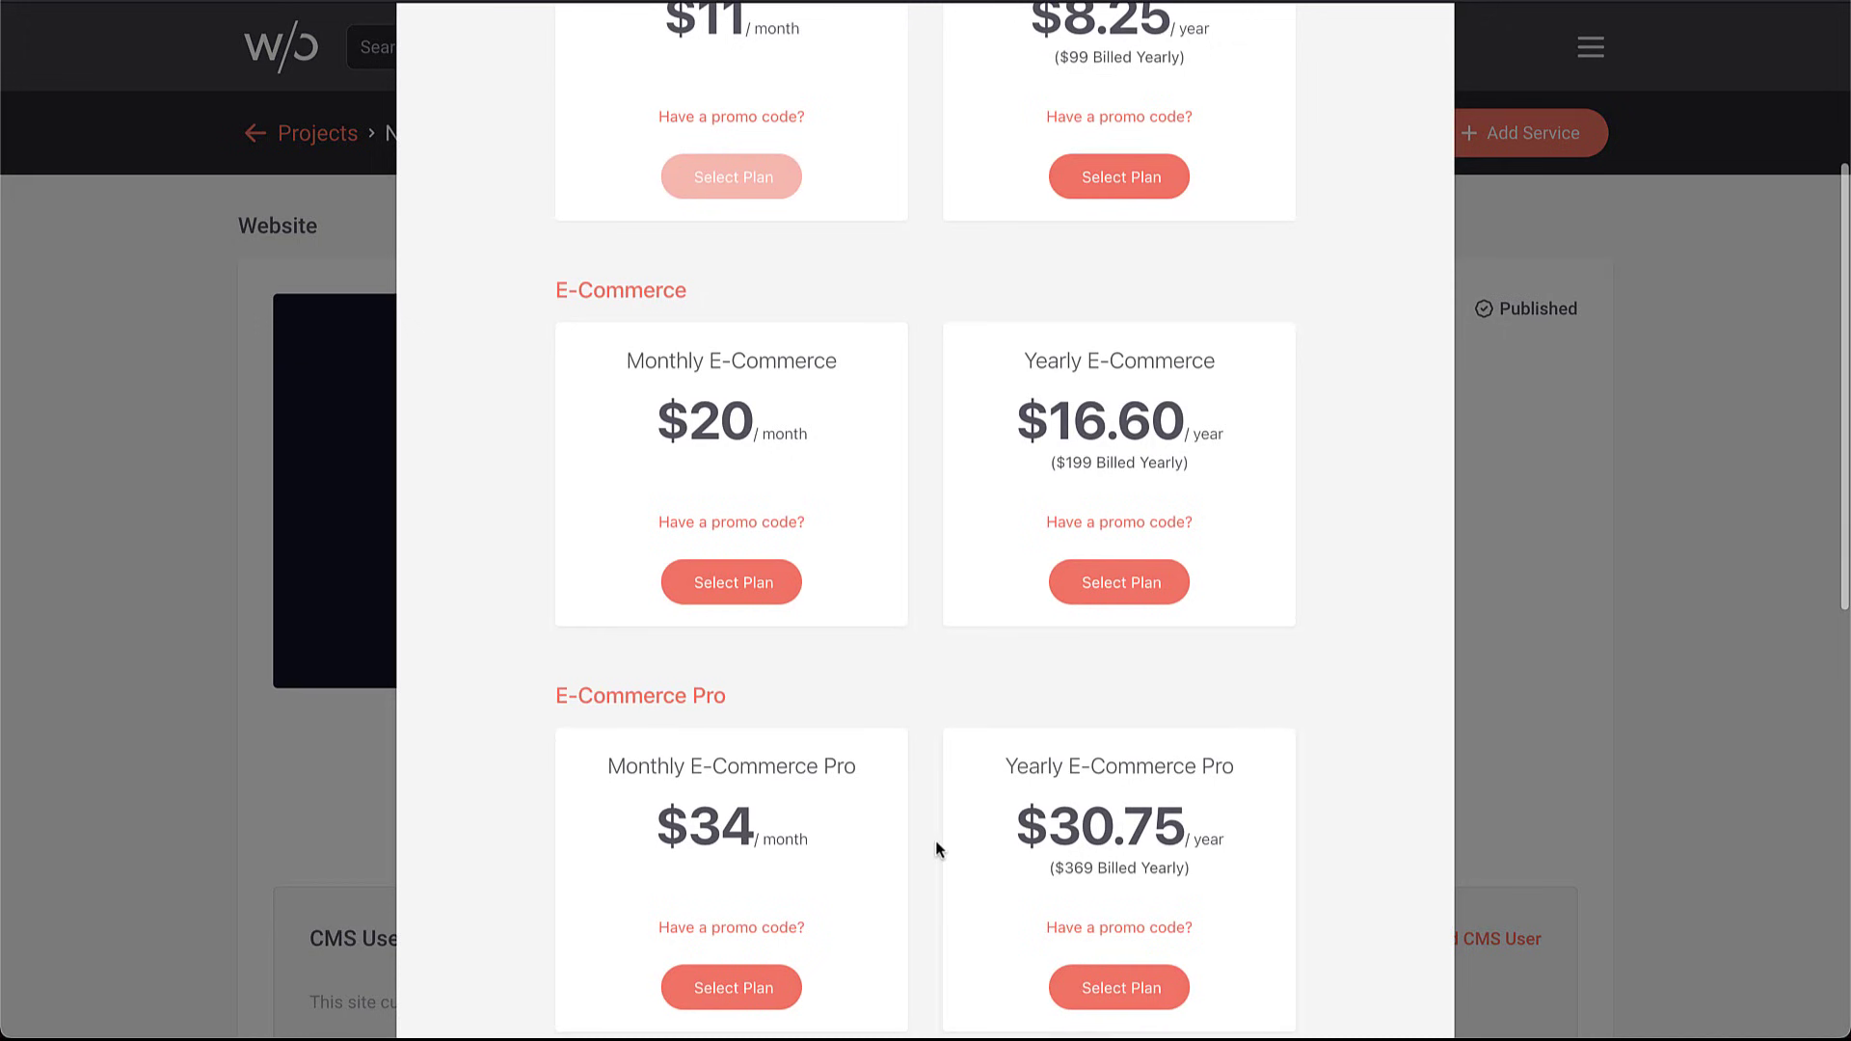
pyautogui.scroll(1, 936, 846)
pyautogui.scroll(2, 936, 848)
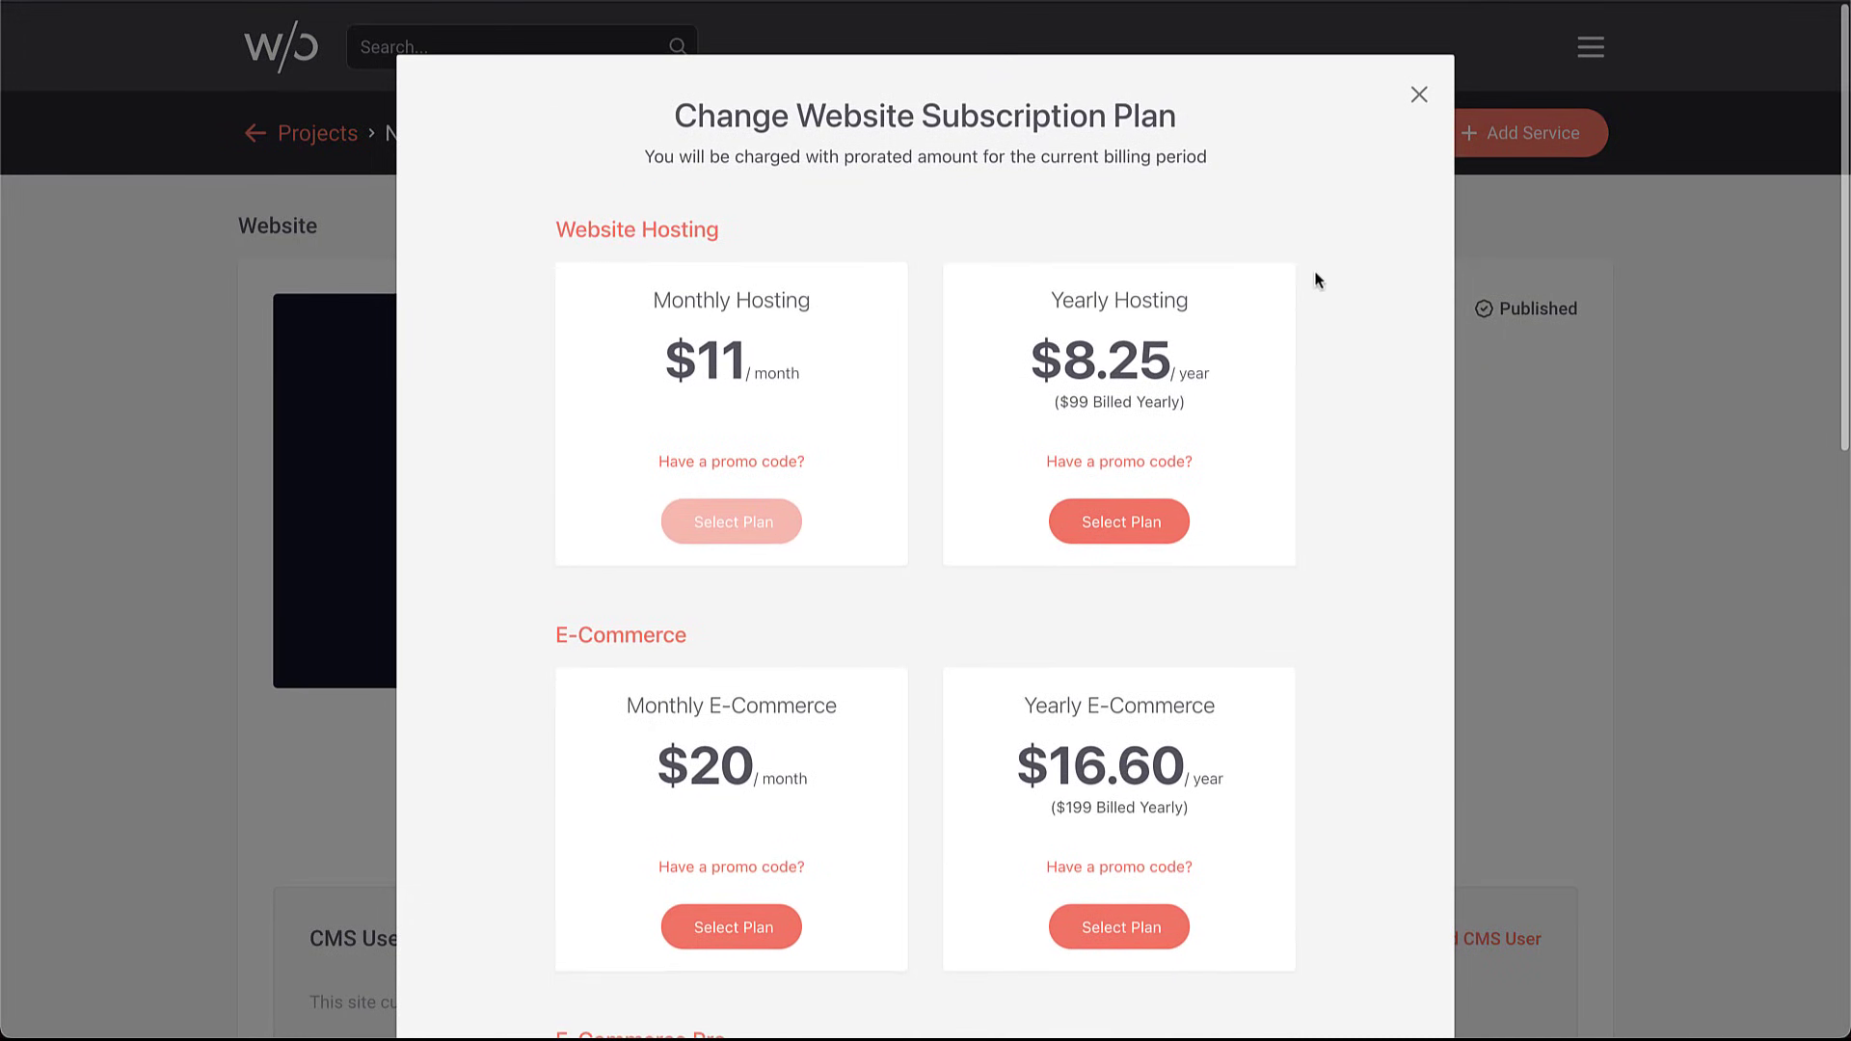
pyautogui.click(1416, 96)
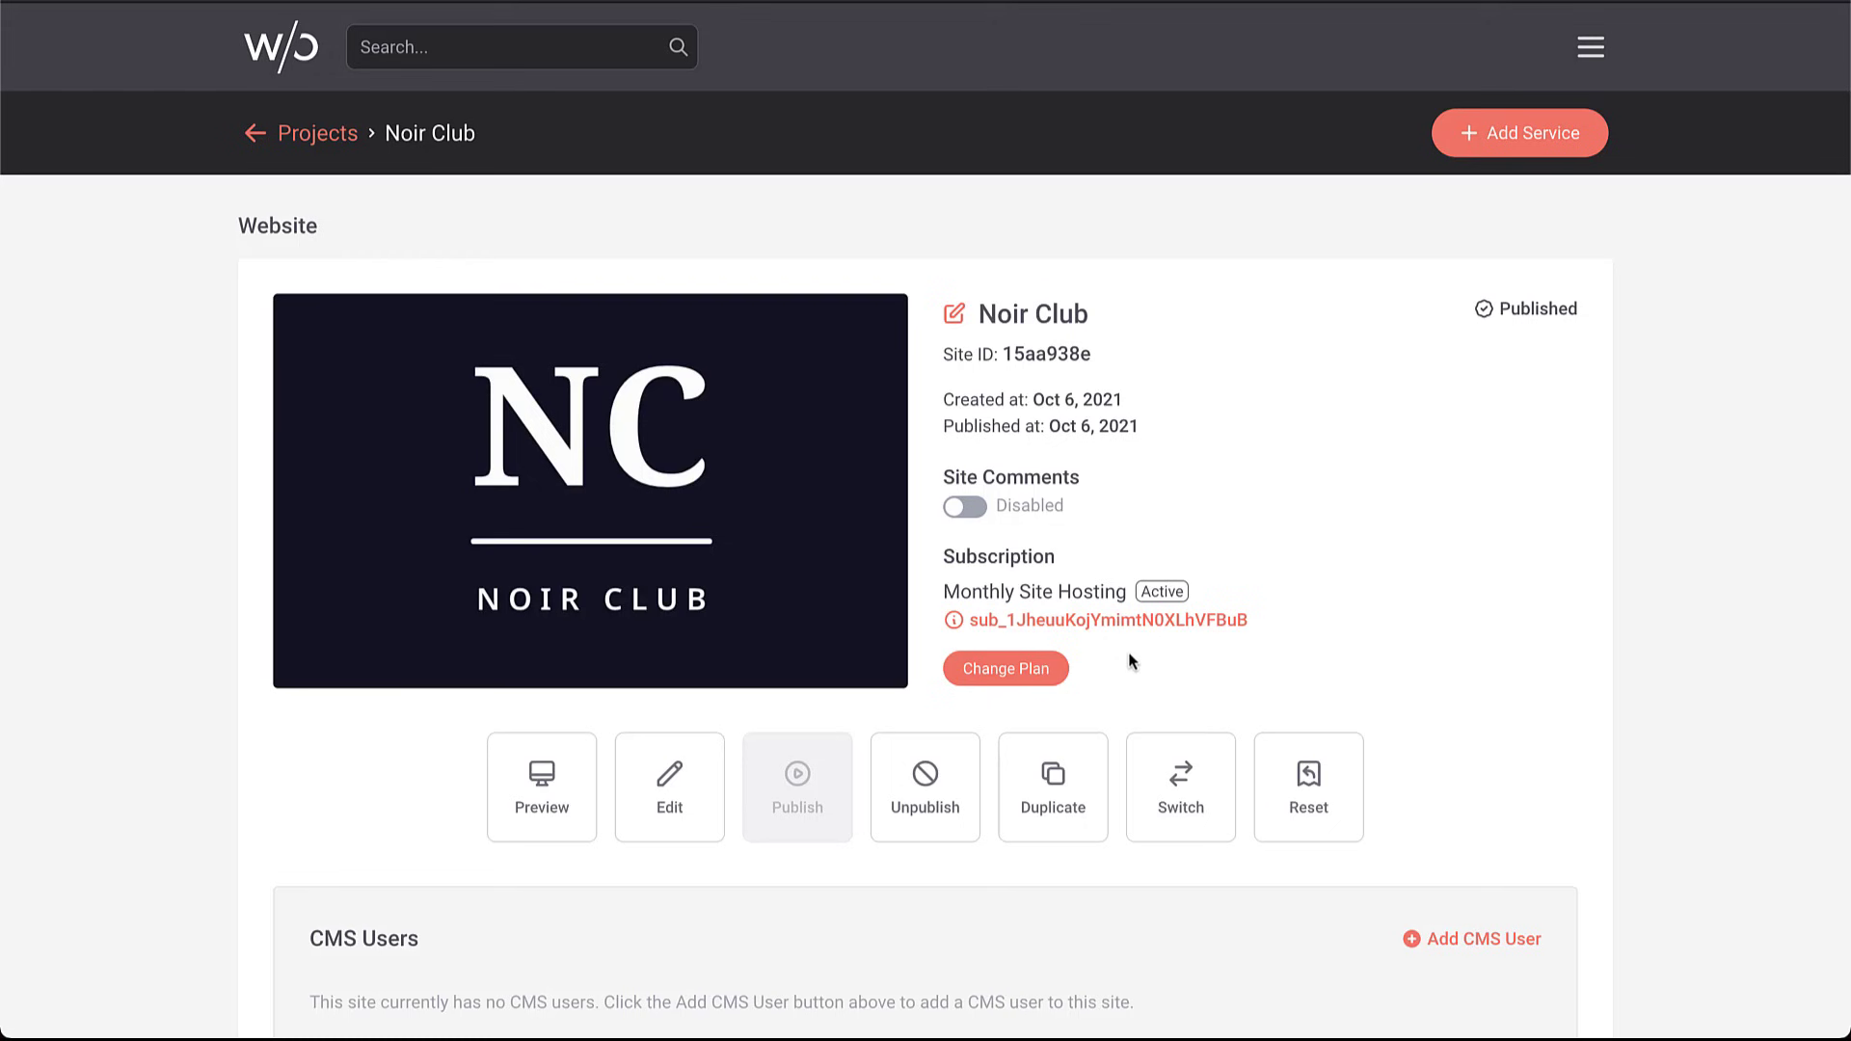
# Open the Noir Club subscription info and highlight, then clear, the monthly plan title
pyautogui.click(1007, 628)
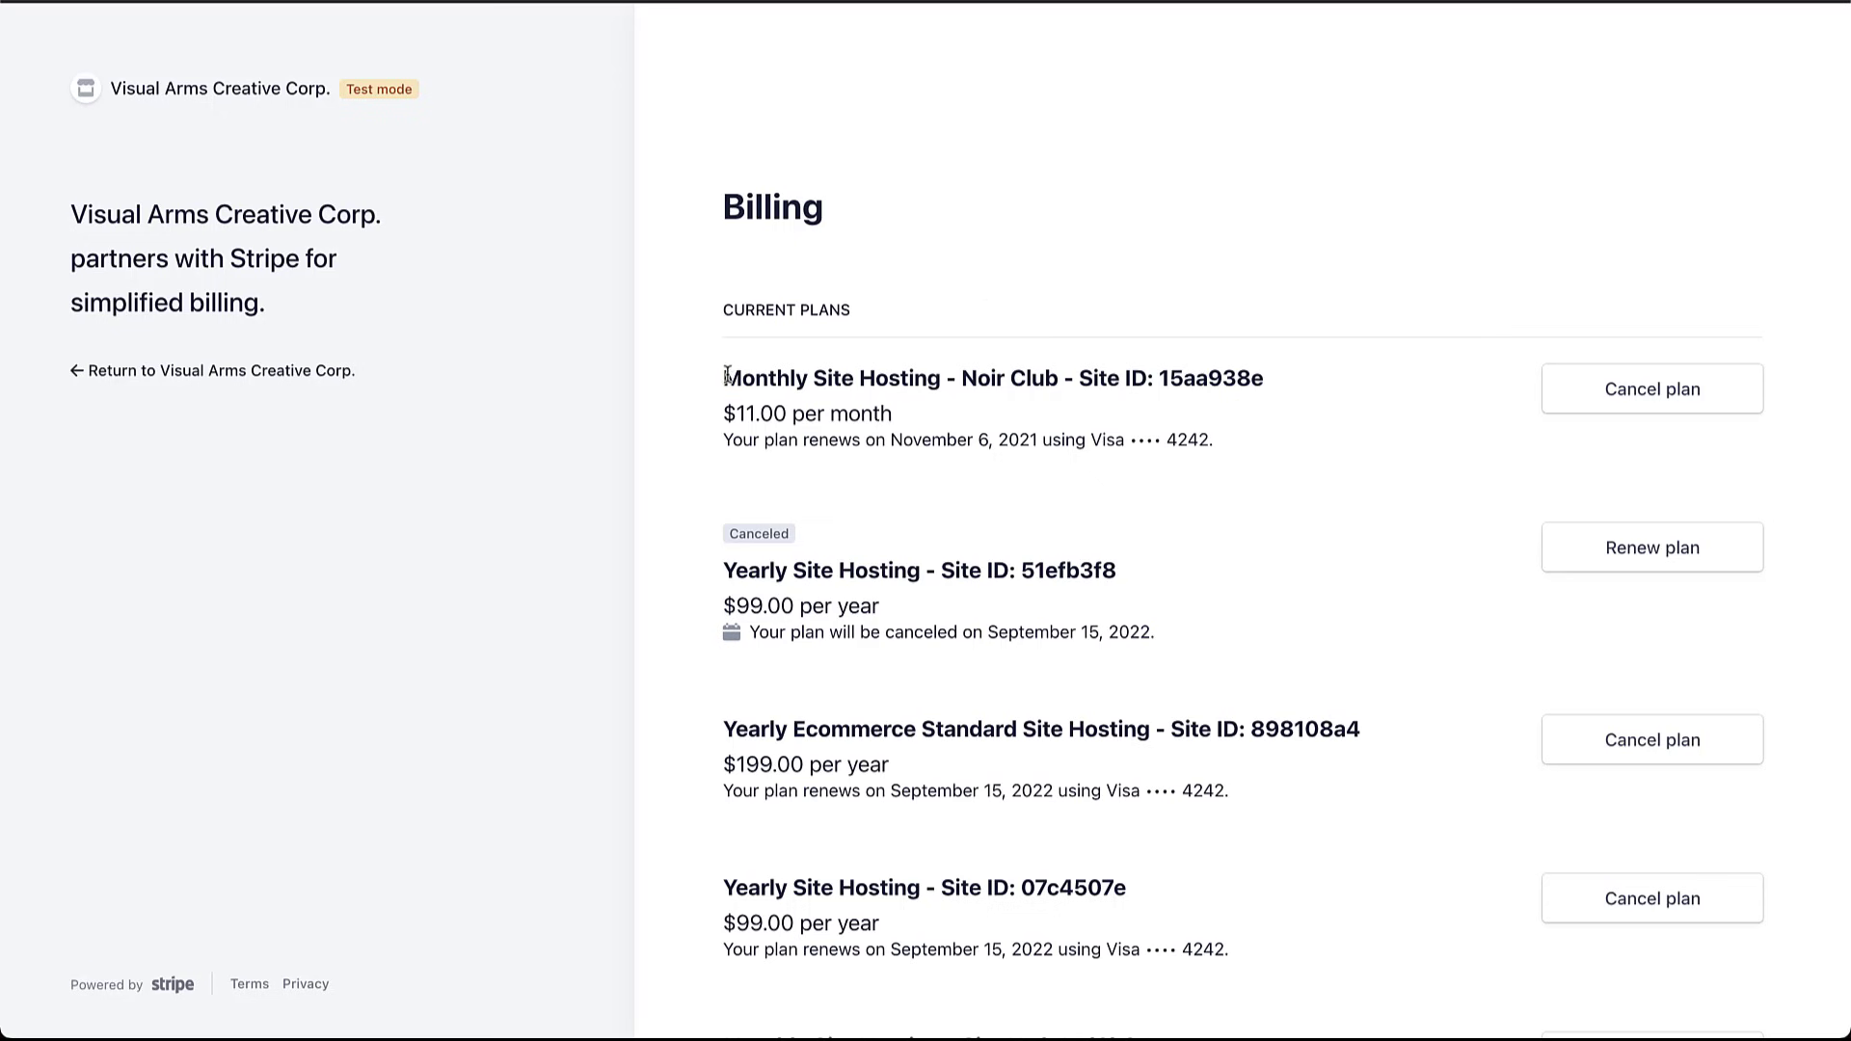
pyautogui.moveTo(729, 378); pyautogui.dragTo(1271, 380)
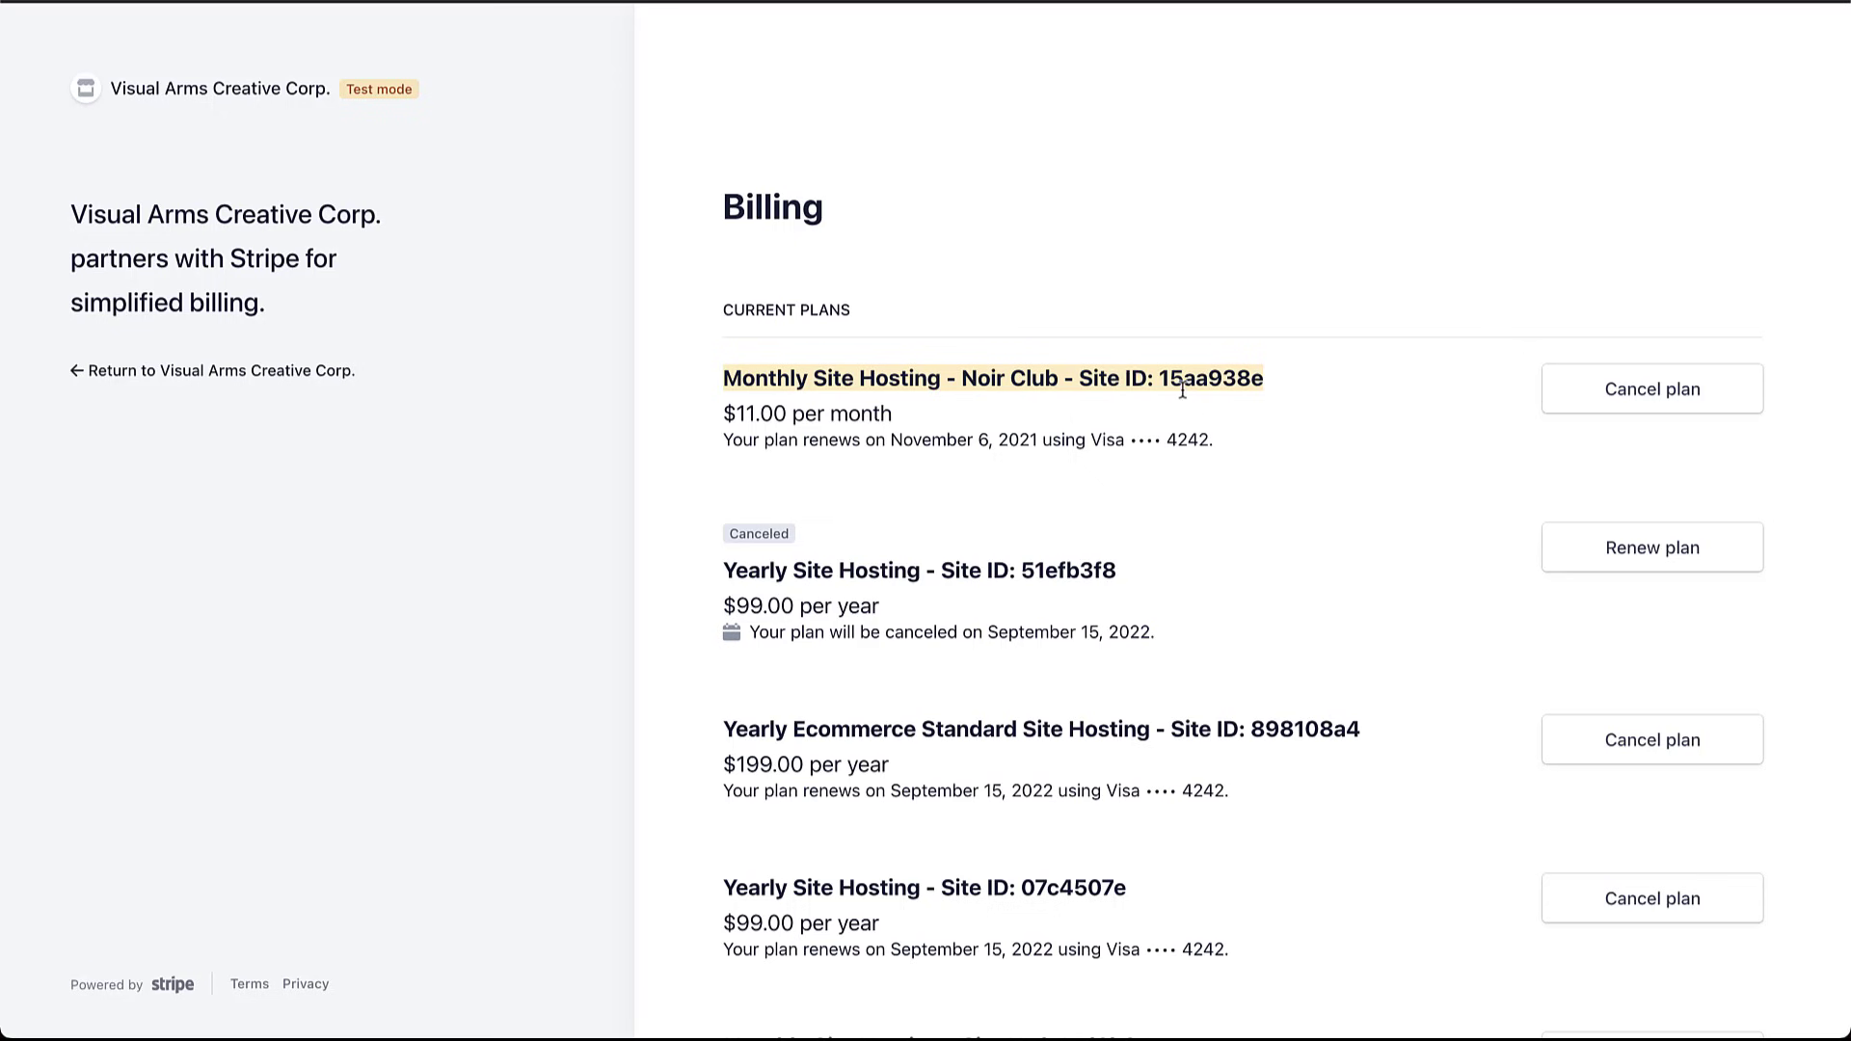
pyautogui.click(1127, 316)
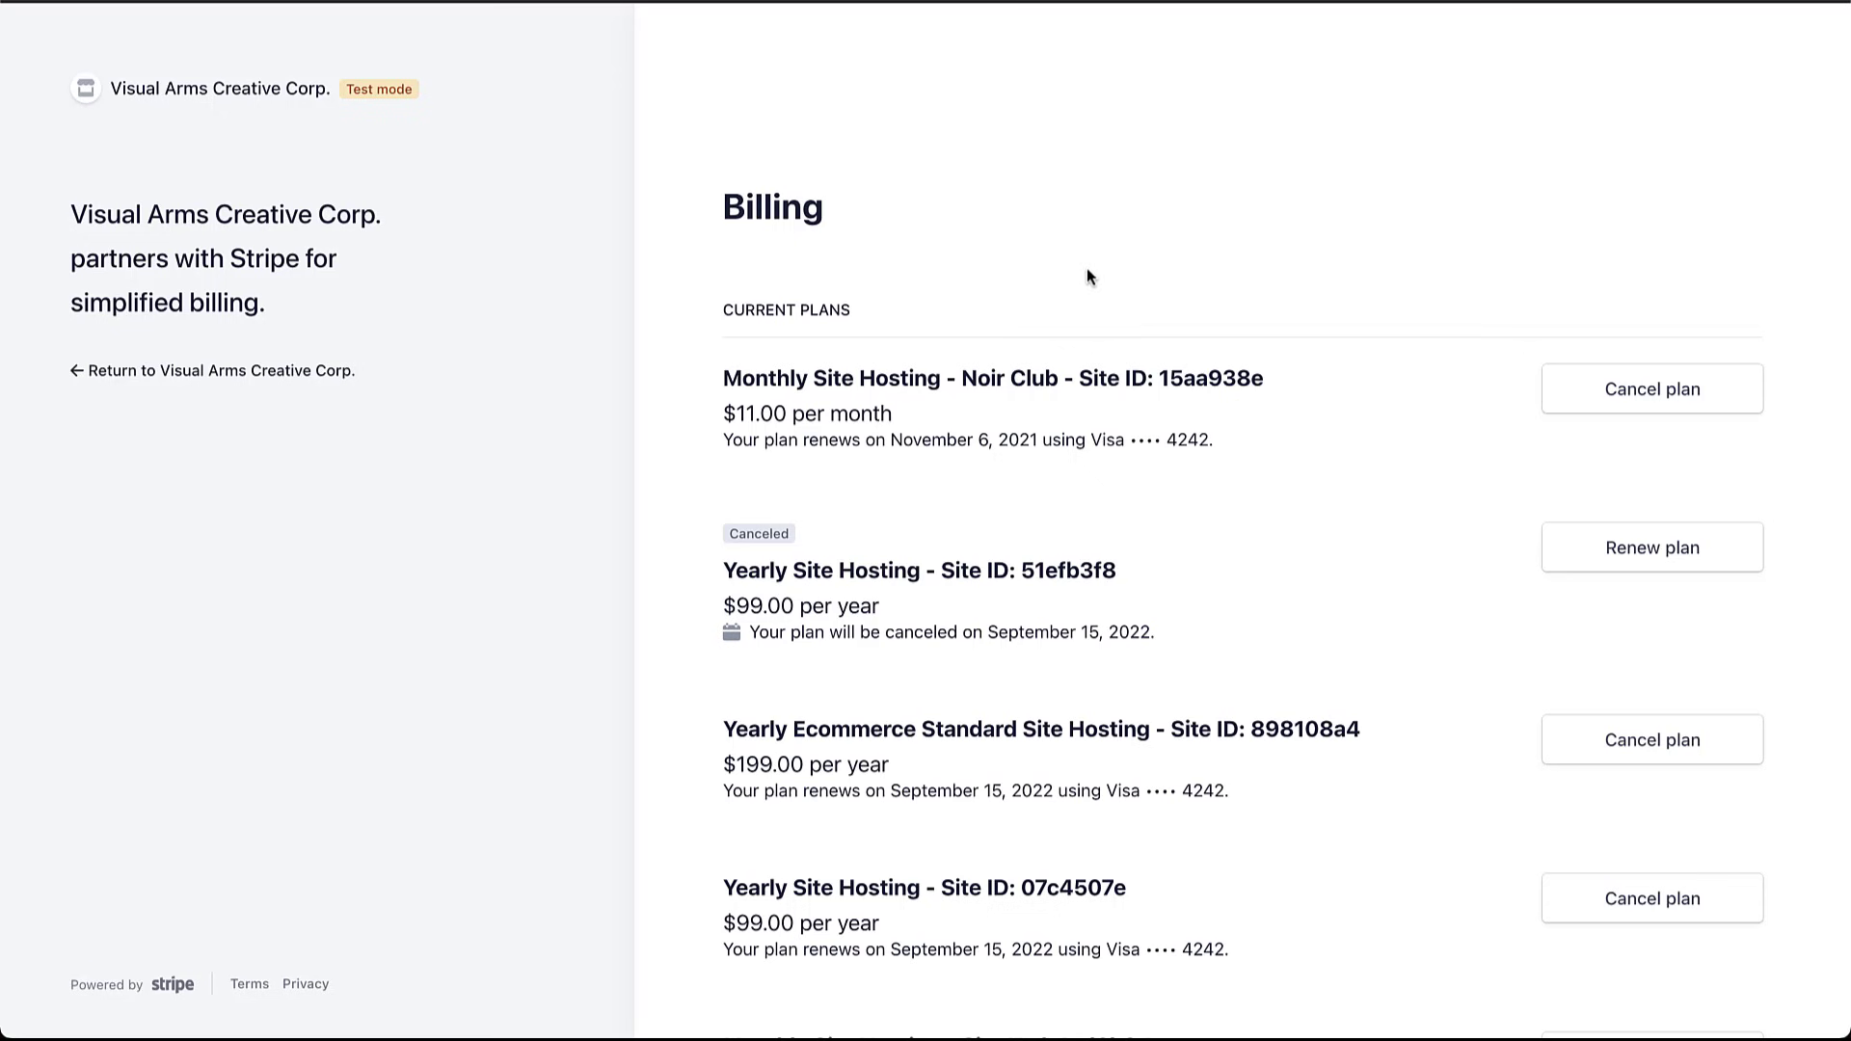
# Close the billing tab and view the subscription details with its USD 11.00 invoice
pyautogui.hotkey('ctrl', 'w')
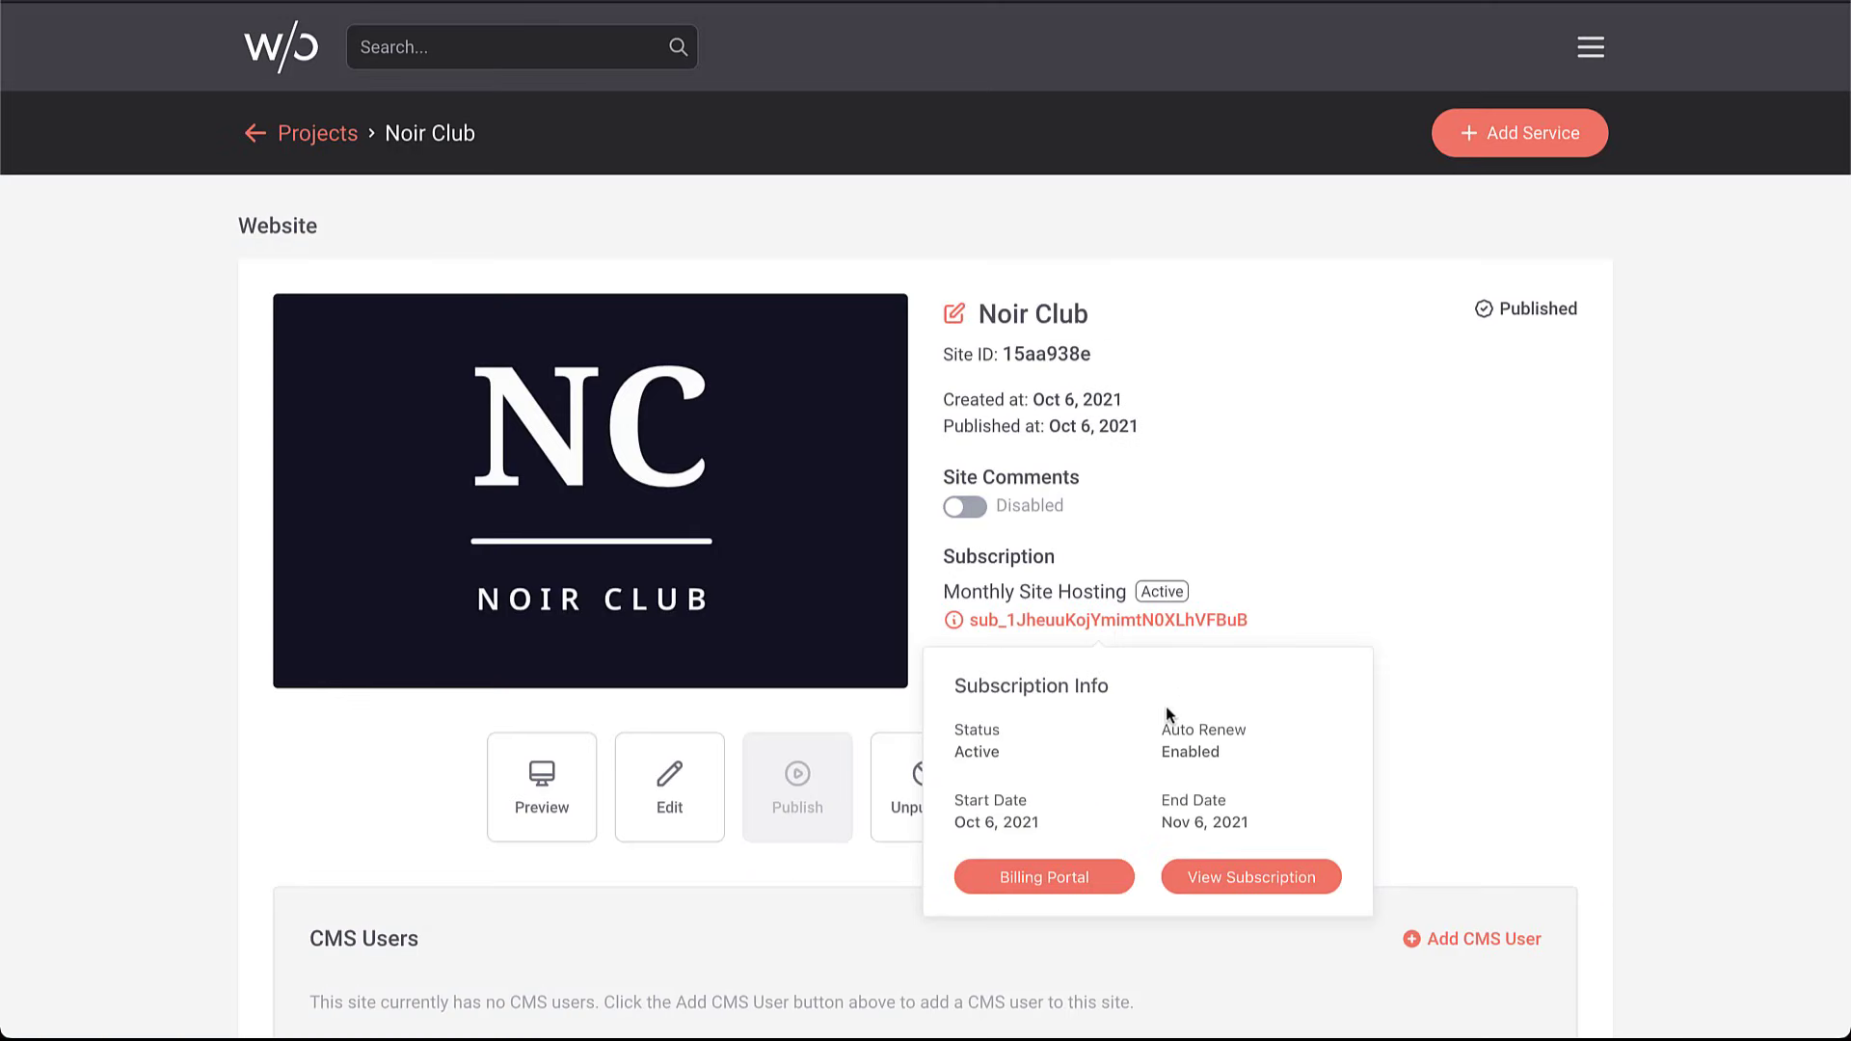
pyautogui.click(1248, 881)
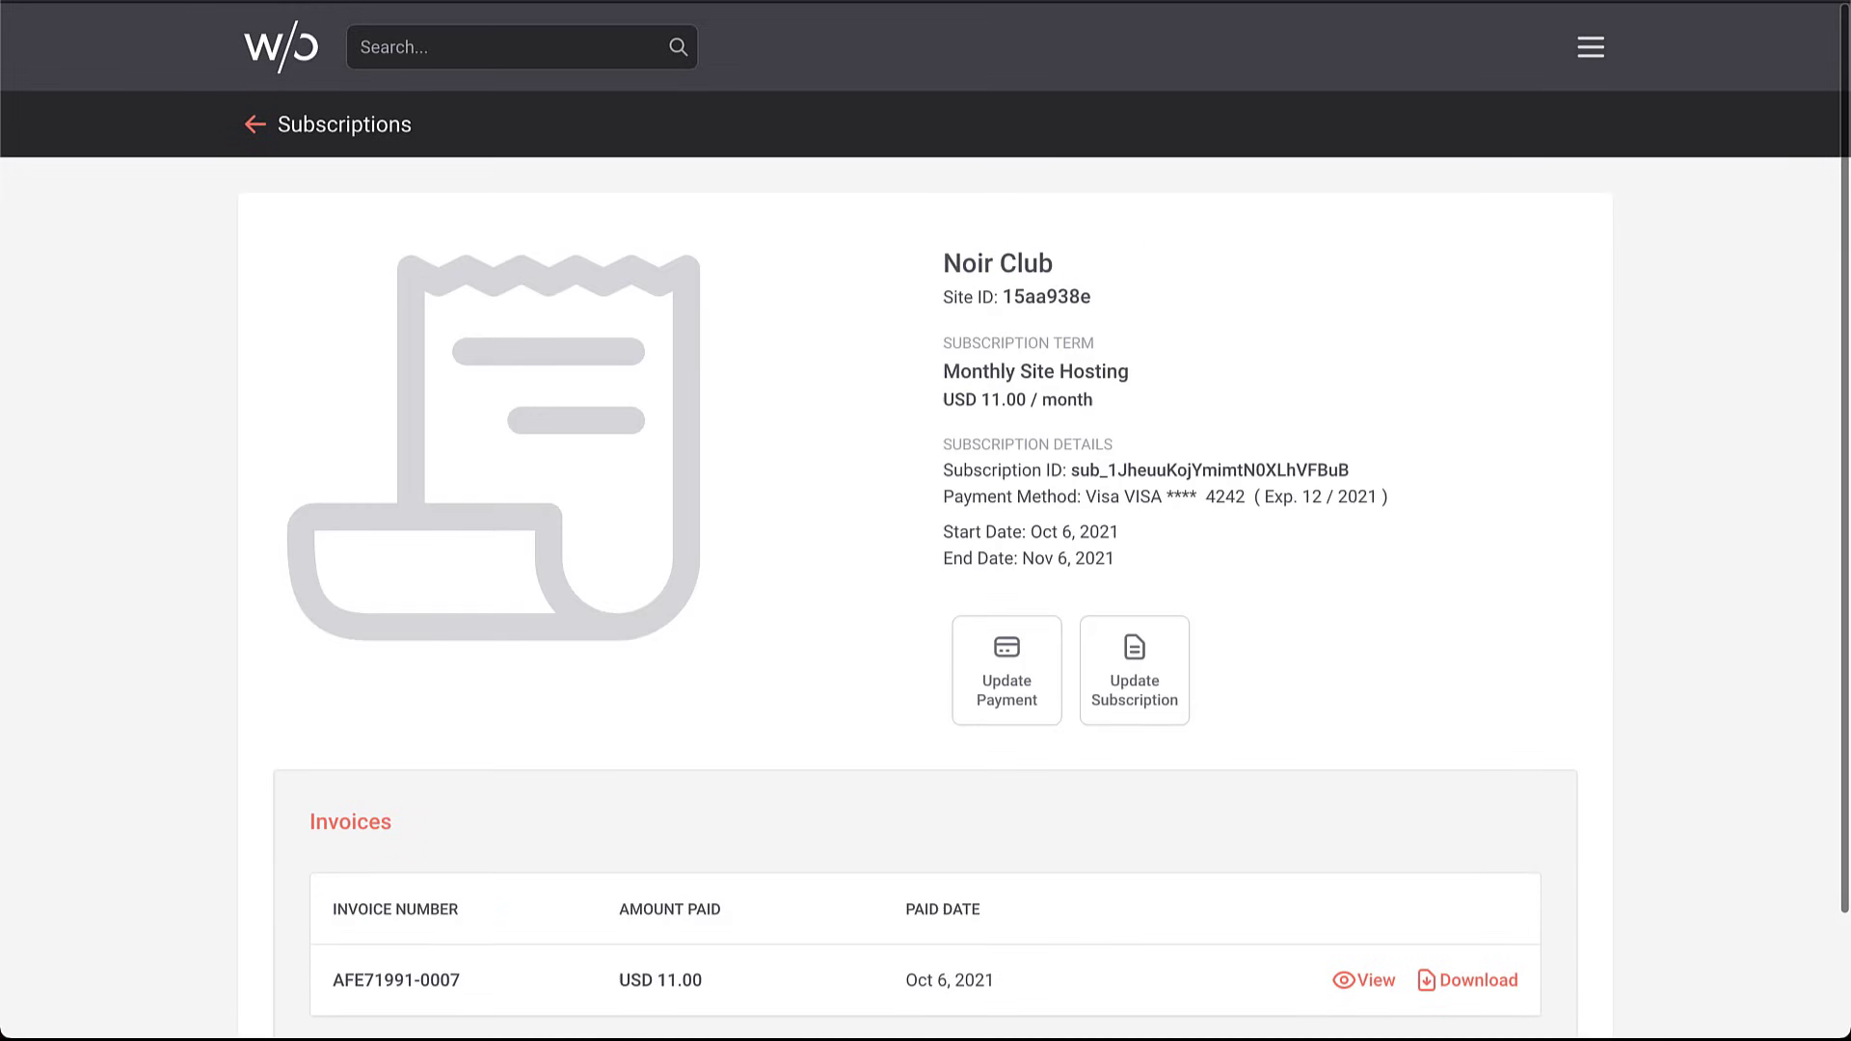
pyautogui.scroll(-2, 736, 636)
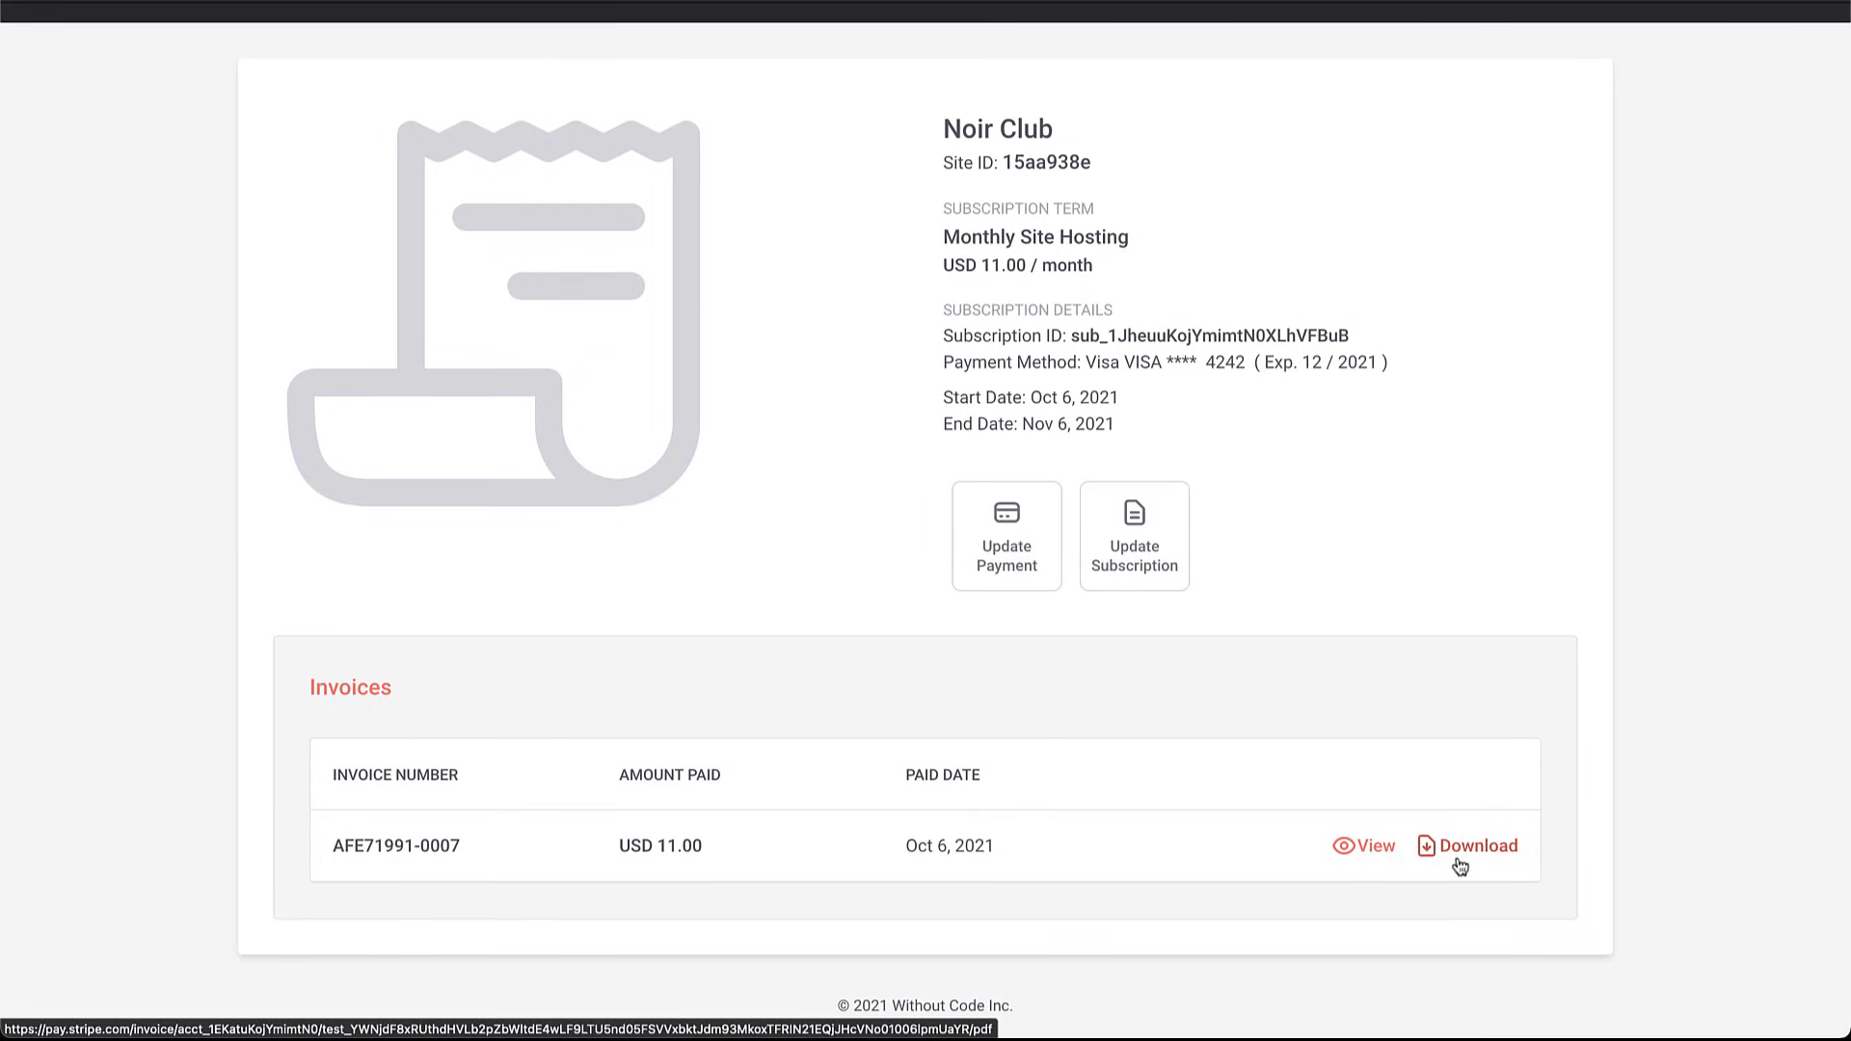
pyautogui.scroll(2, 1460, 866)
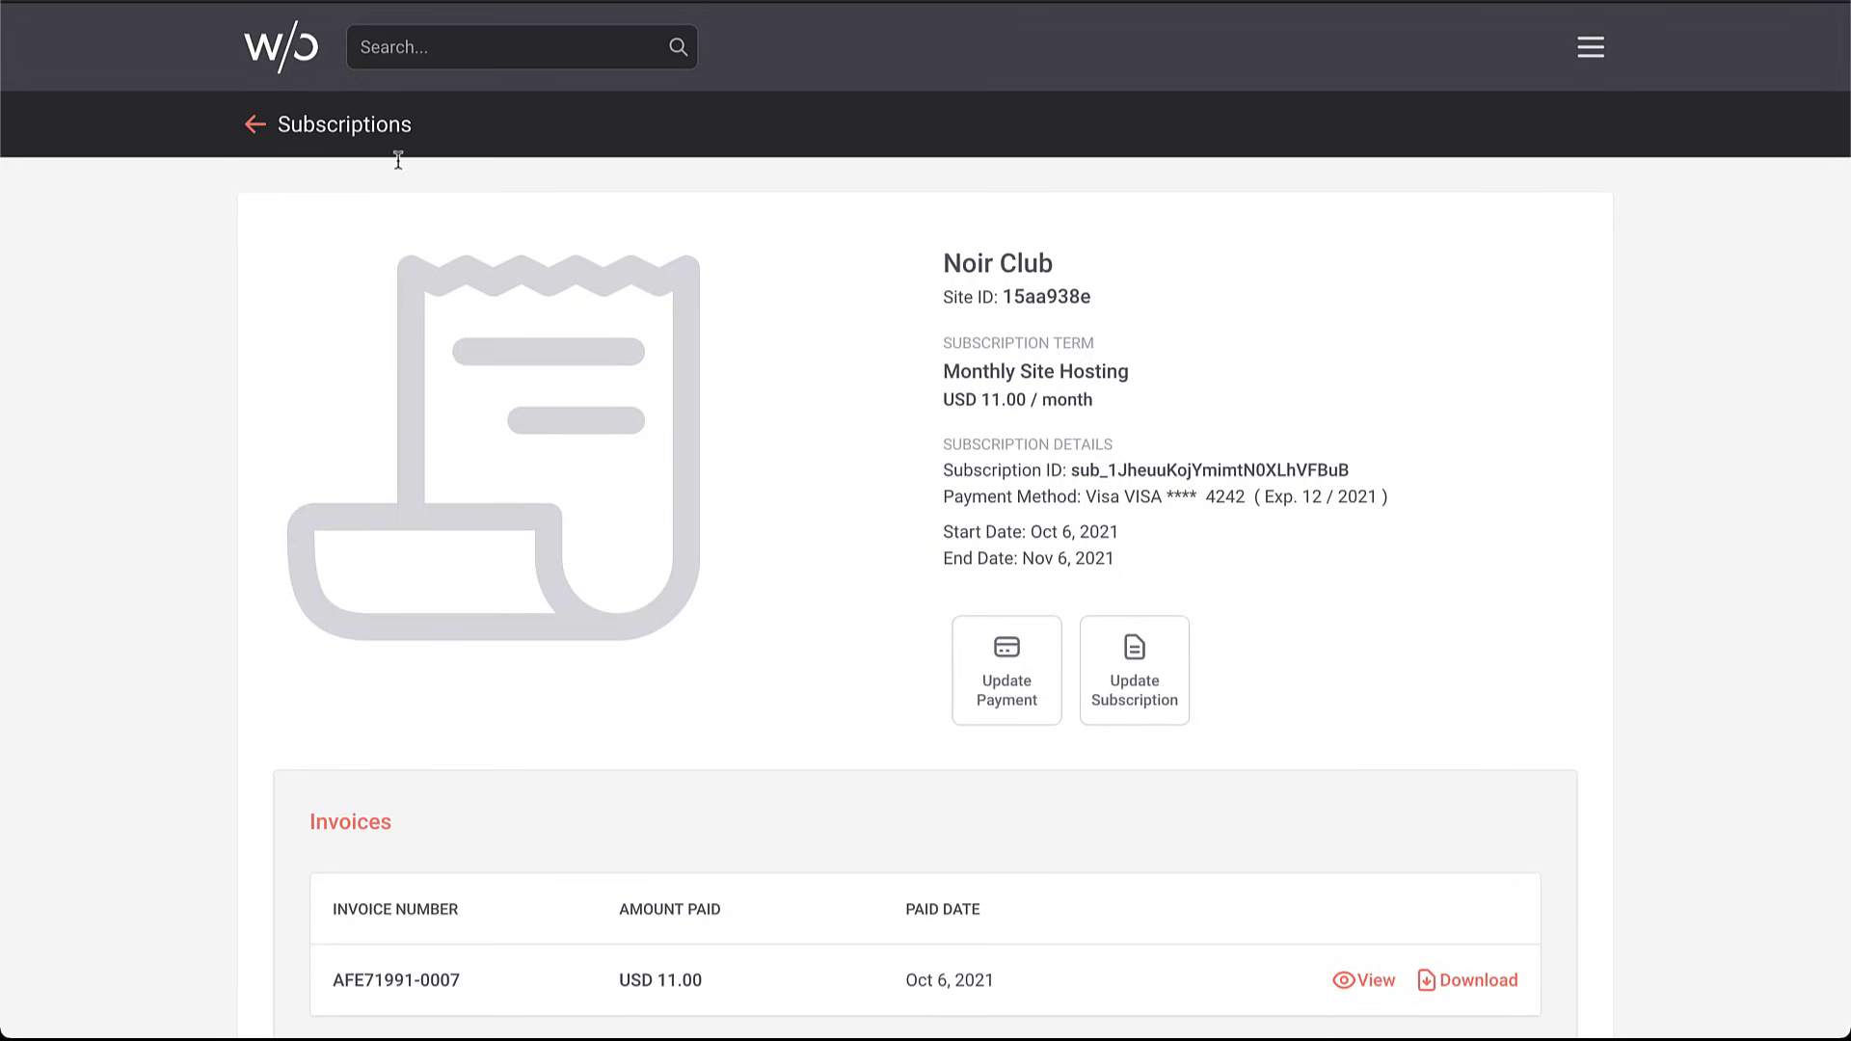
# Browse the full subscriptions list, then go to Projects via the account menu
pyautogui.click(254, 127)
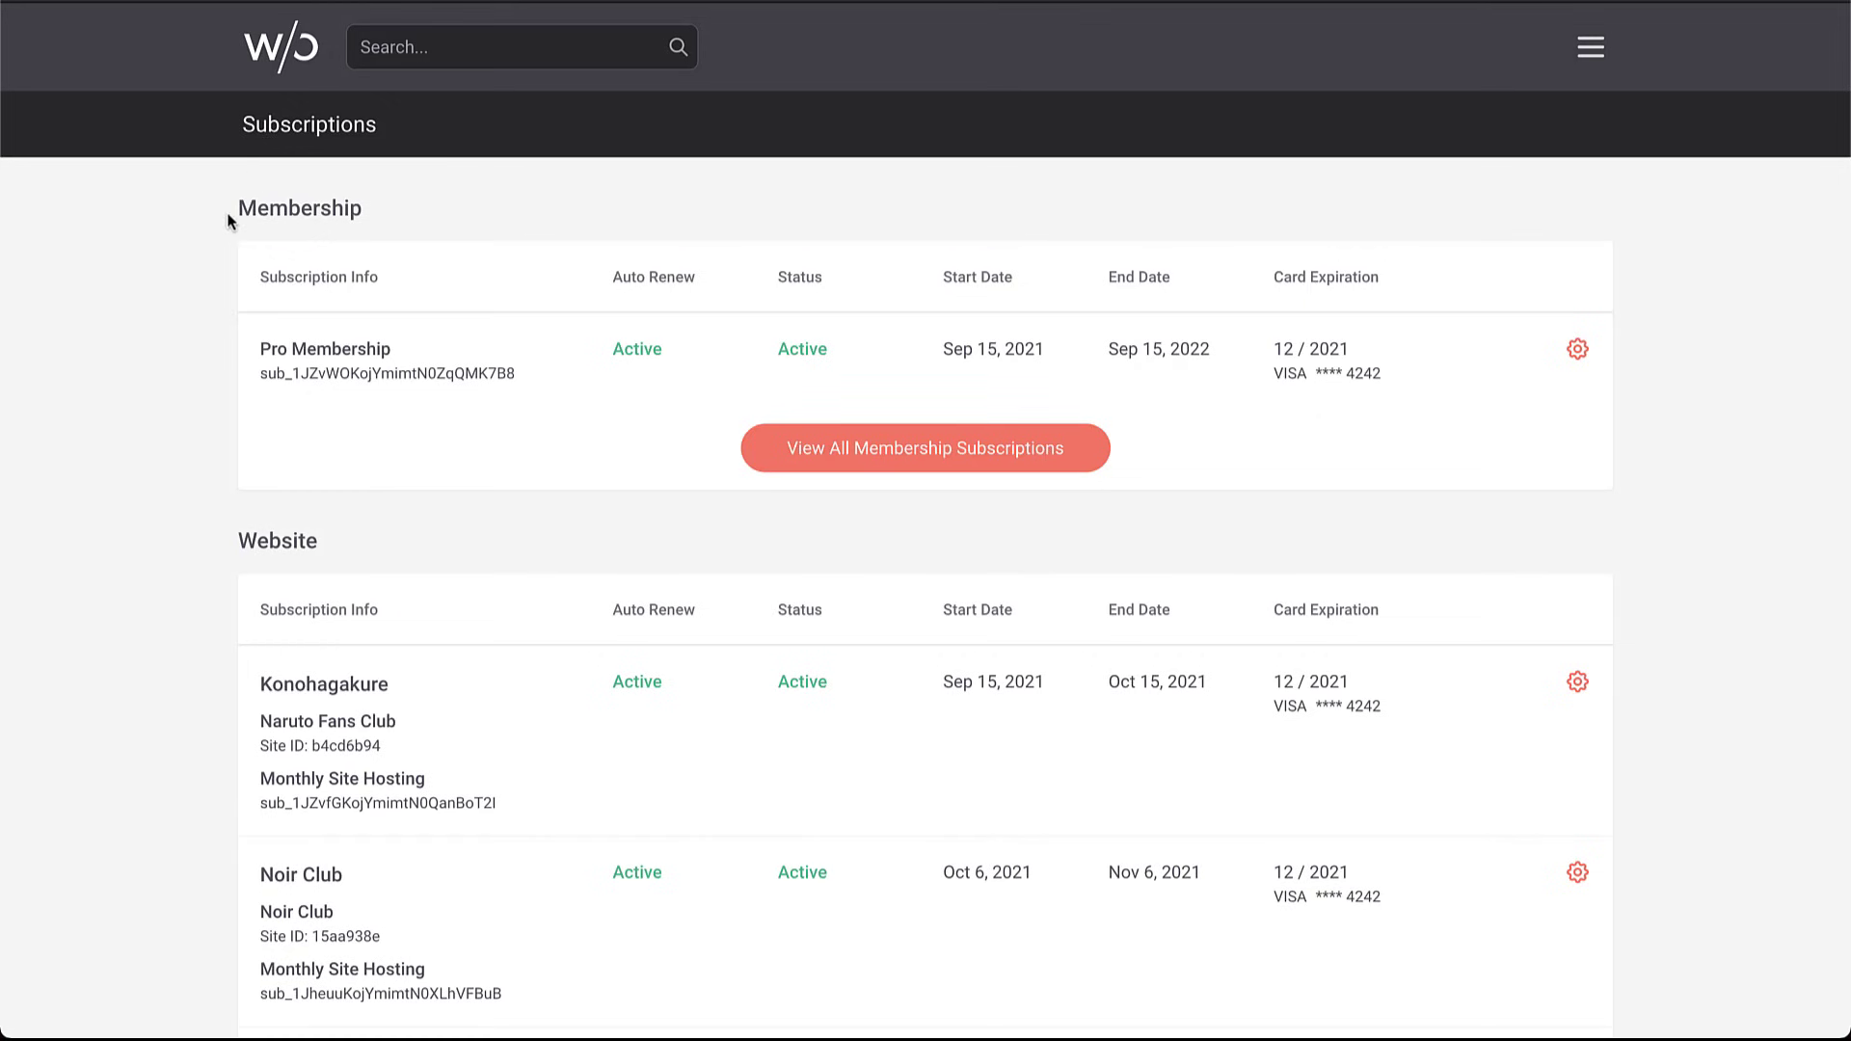
pyautogui.scroll(-4, 318, 321)
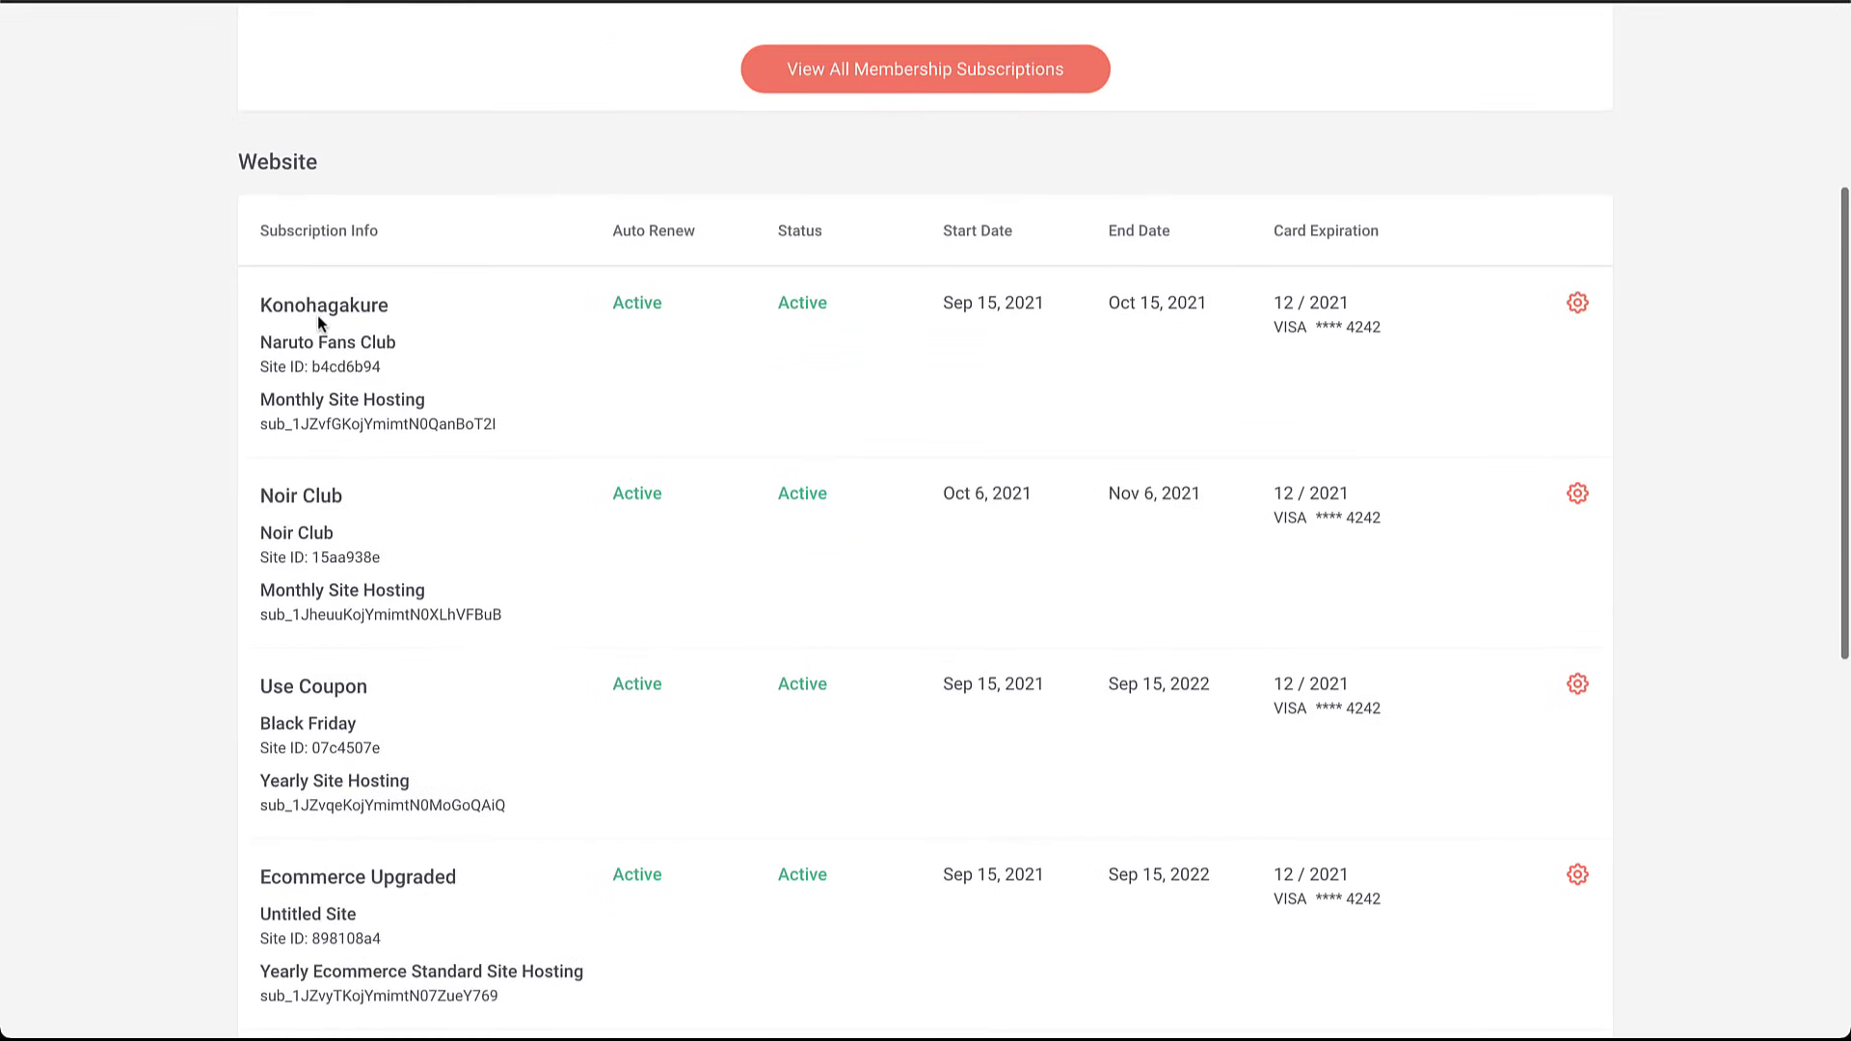
pyautogui.scroll(-8, 319, 321)
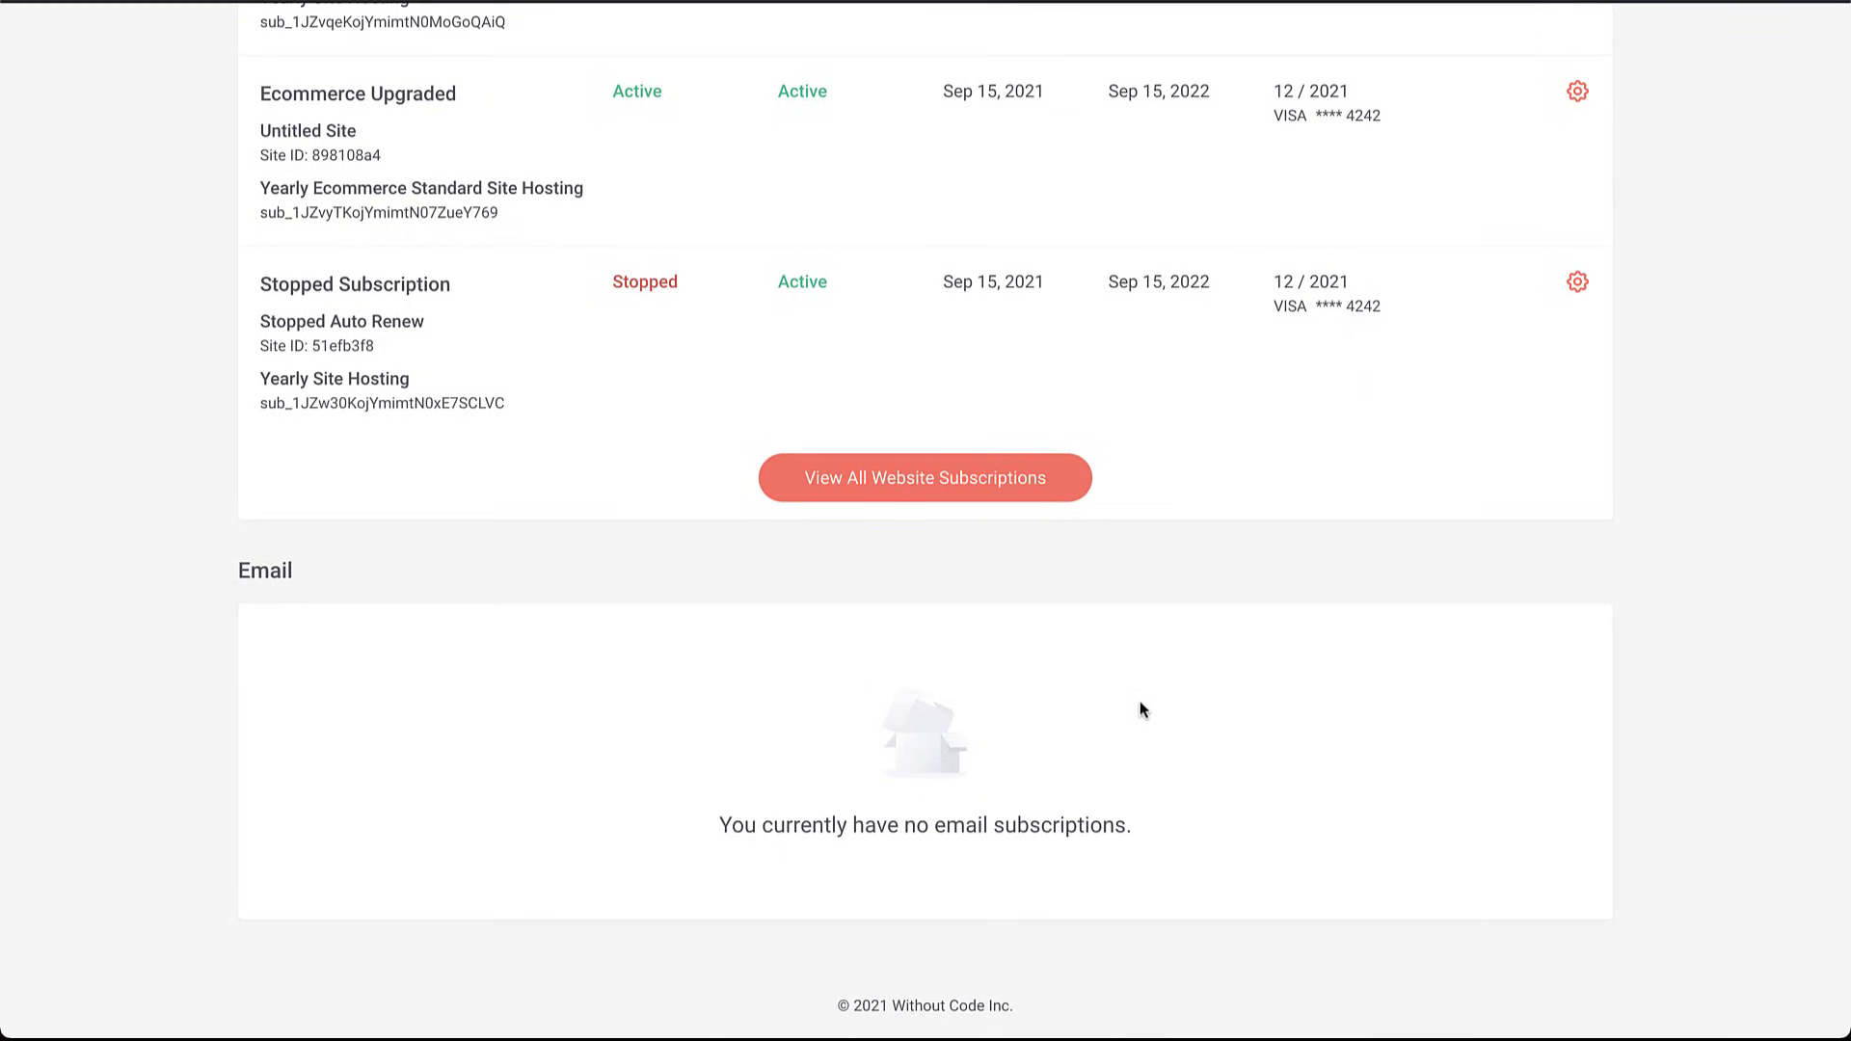
pyautogui.scroll(20, 1140, 710)
pyautogui.click(1587, 60)
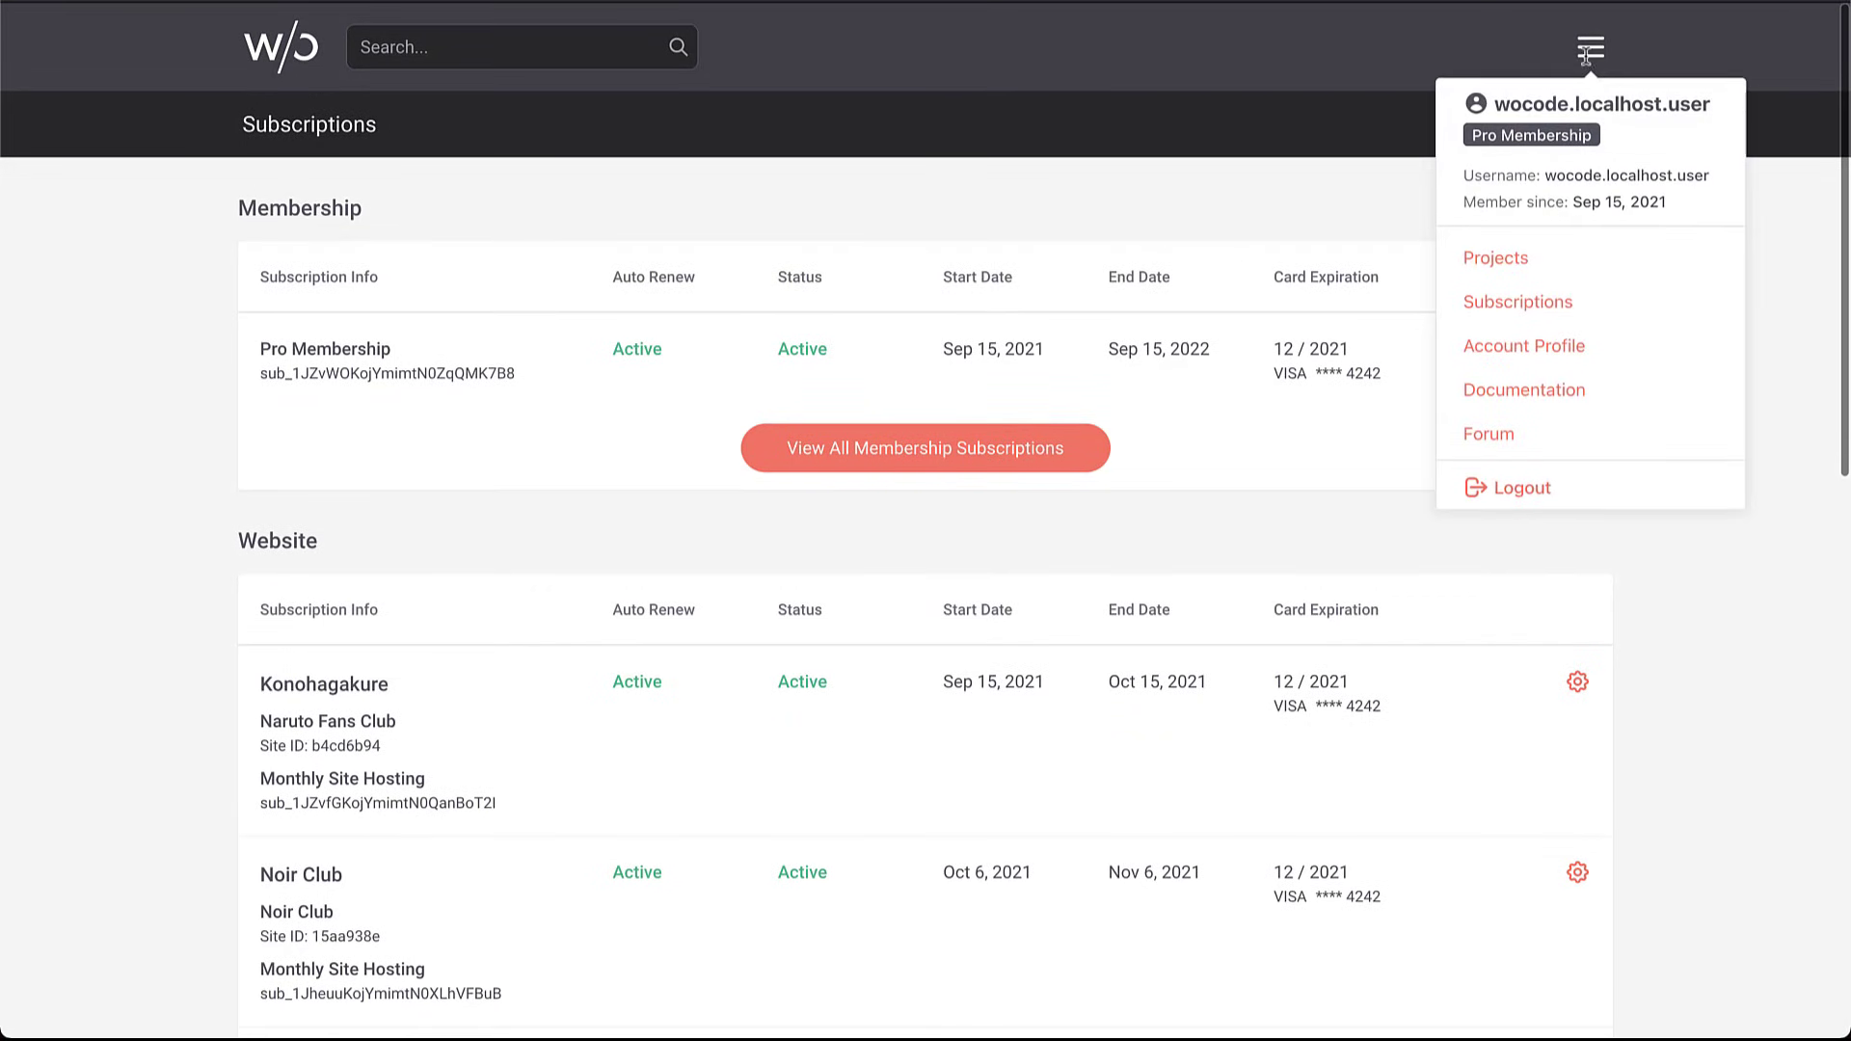
pyautogui.click(1510, 258)
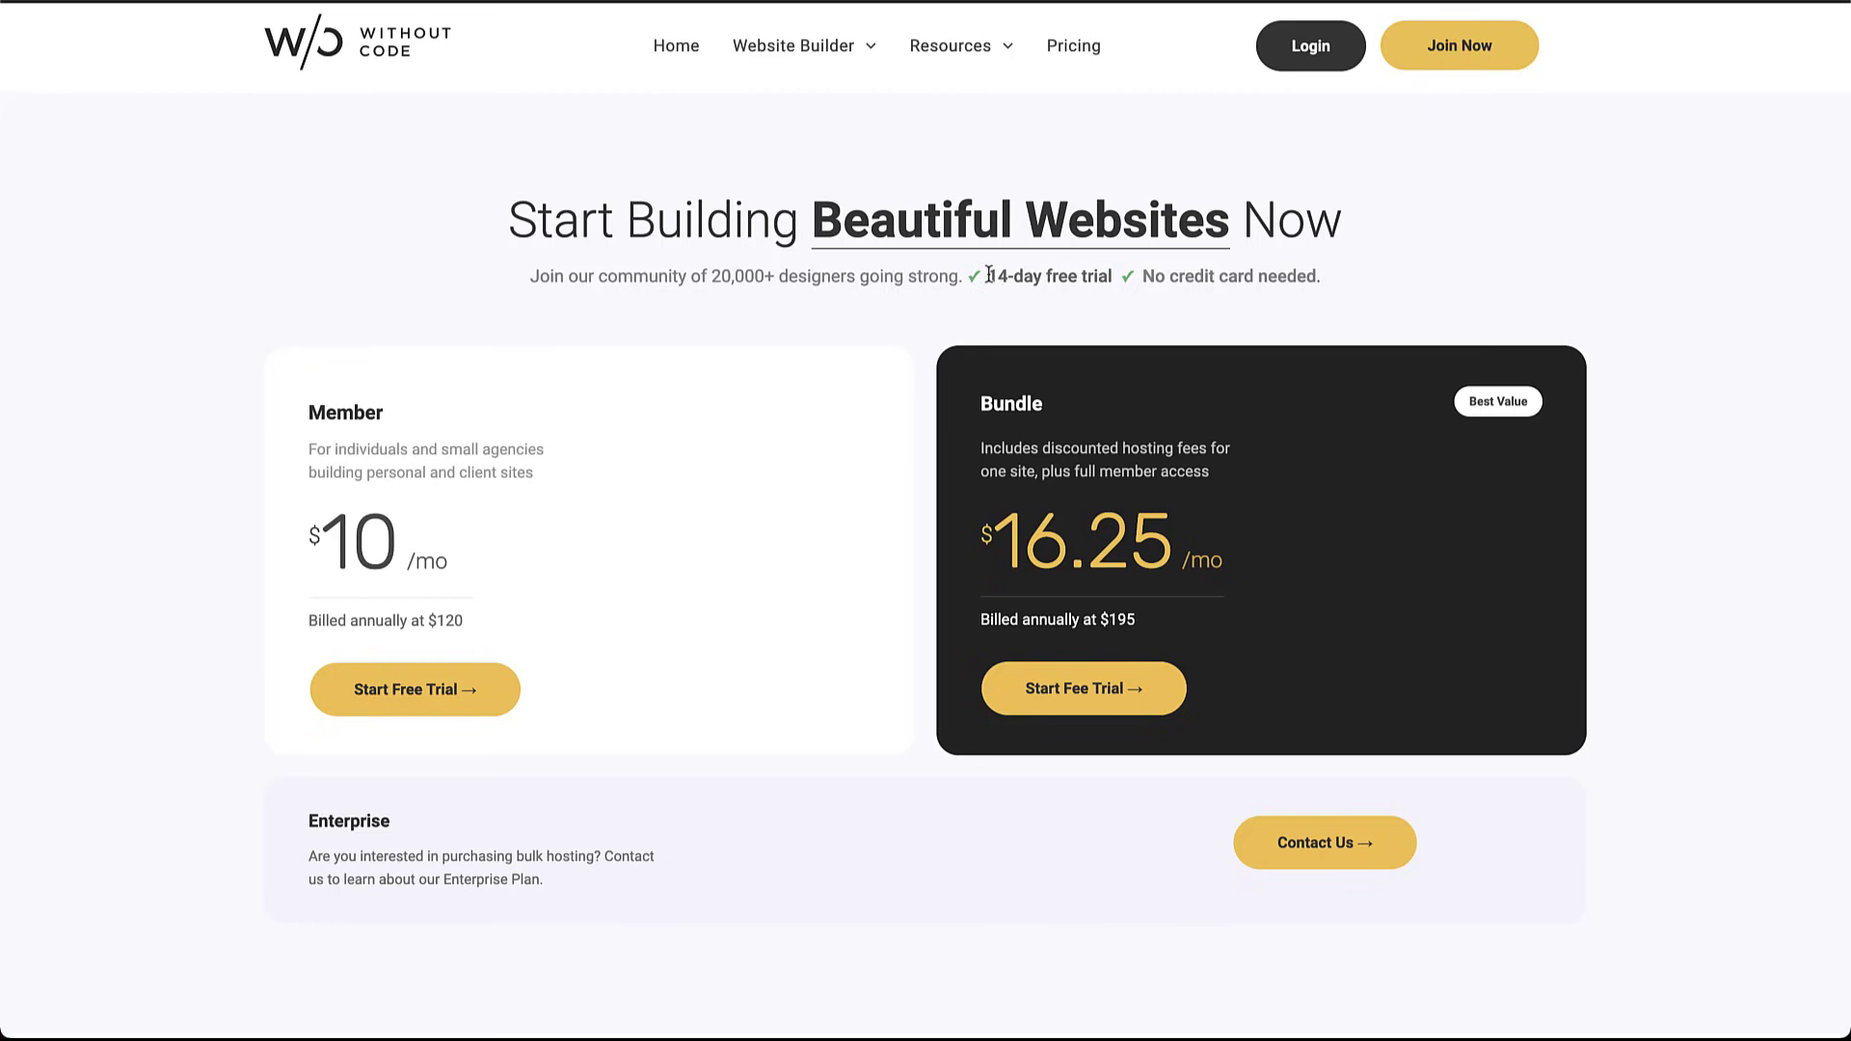
# Highlight the 14 in the free-trial note on the pricing page, then clear it
pyautogui.moveTo(987, 276); pyautogui.dragTo(1010, 273)
pyautogui.click(1244, 304)
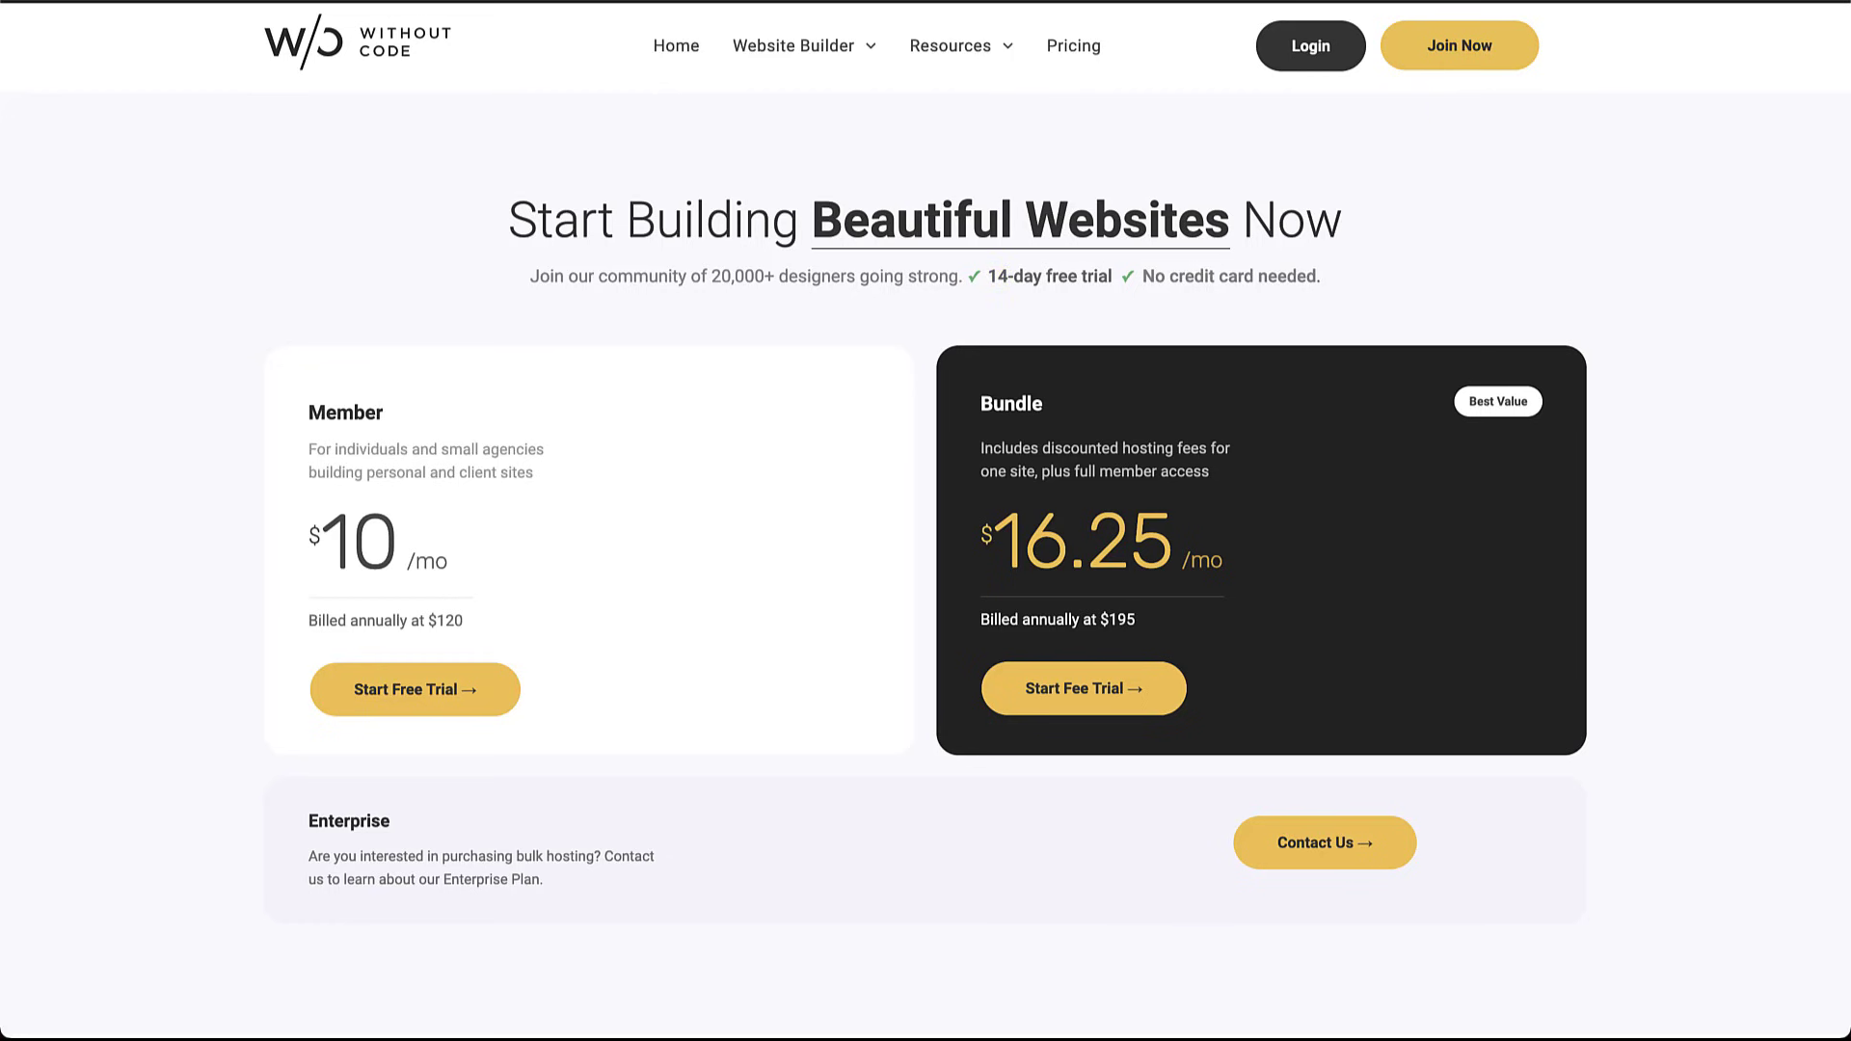